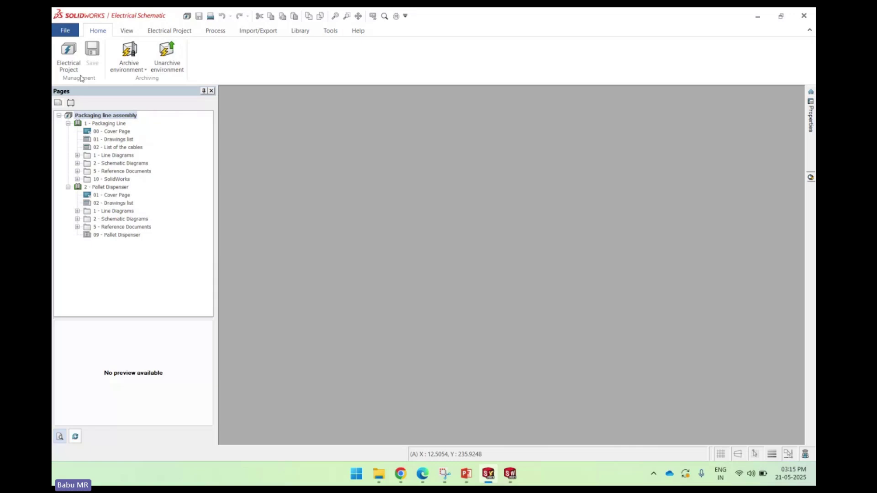
{"action": "left_click", "coordinate": [73, 60]}
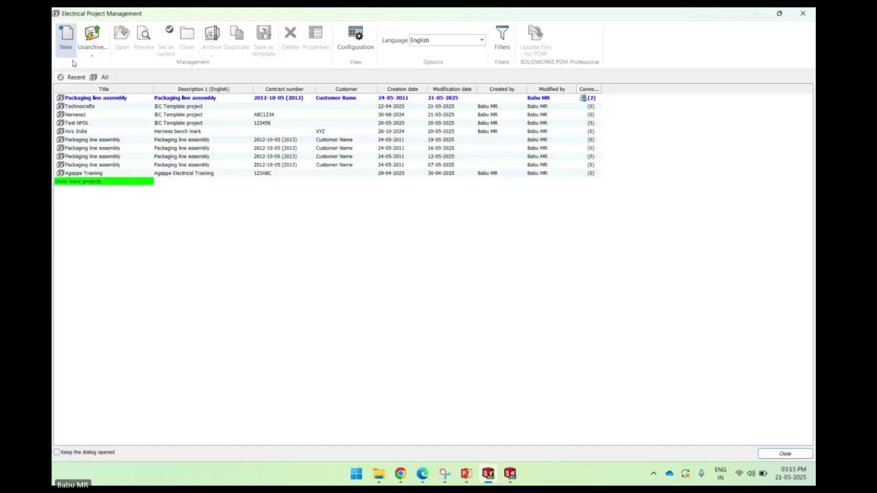
{"action": "left_click", "coordinate": [63, 39]}
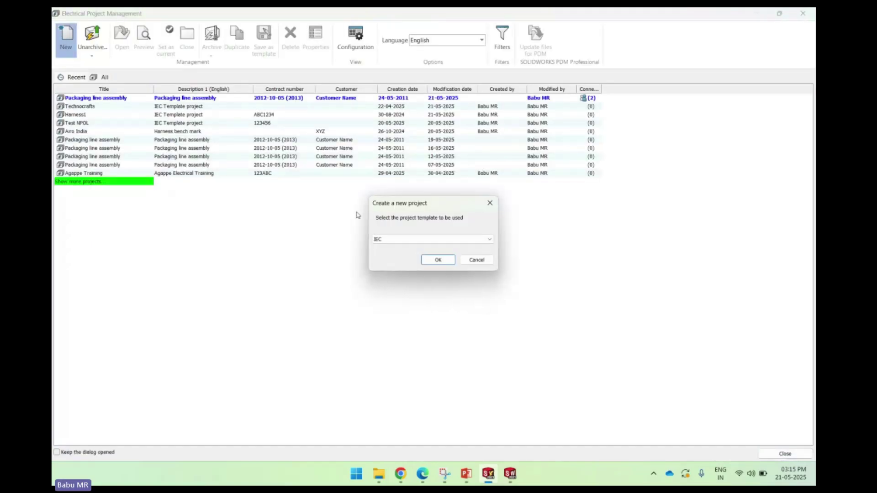
{"action": "left_click", "coordinate": [460, 243]}
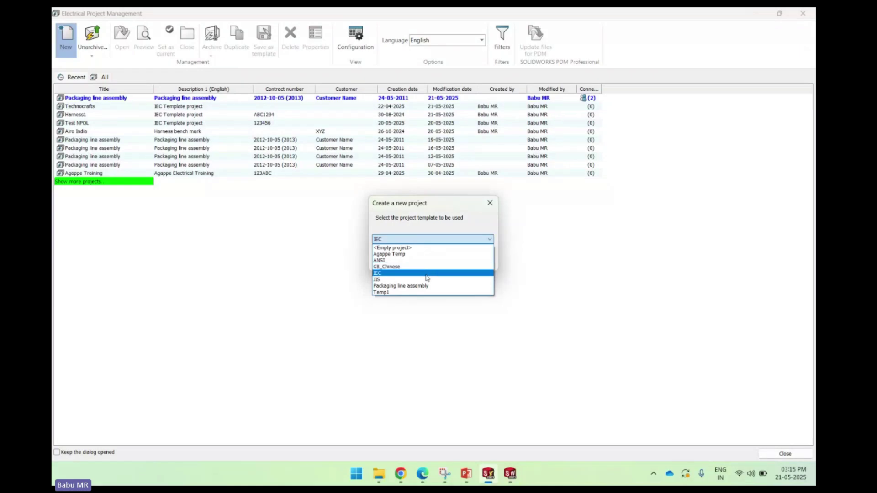
{"action": "left_click", "coordinate": [426, 274]}
{"action": "left_click", "coordinate": [441, 262]}
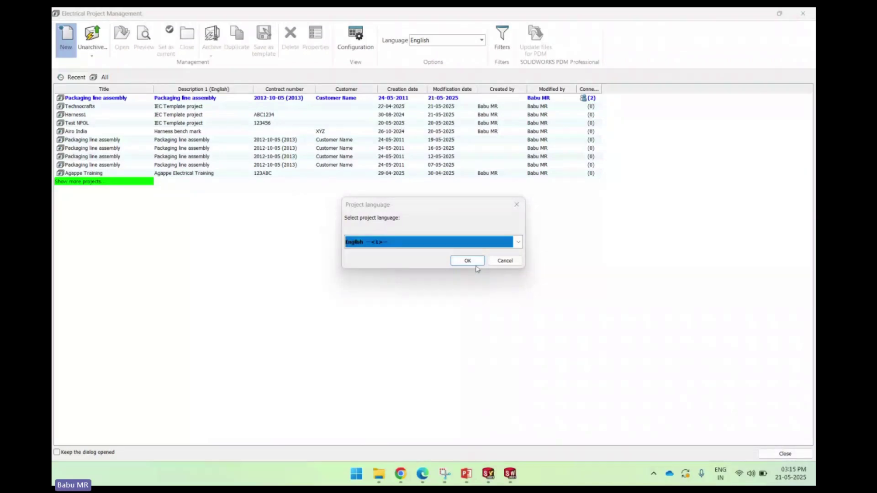
{"action": "left_click", "coordinate": [471, 262]}
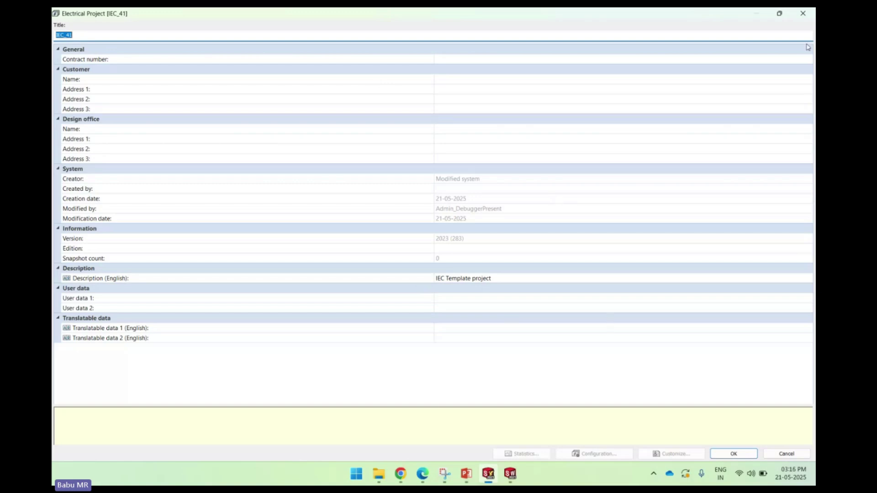
{"action": "left_click", "coordinate": [802, 14]}
{"action": "left_click", "coordinate": [782, 453]}
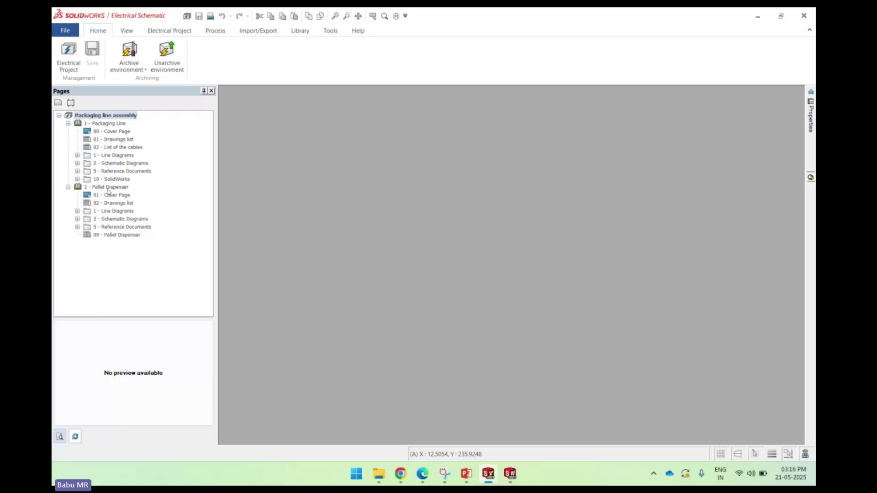
Step: Open the cover page of the Packaging Line book and review the Packaging line assembly project's properties
{"action": "left_click", "coordinate": [115, 132]}
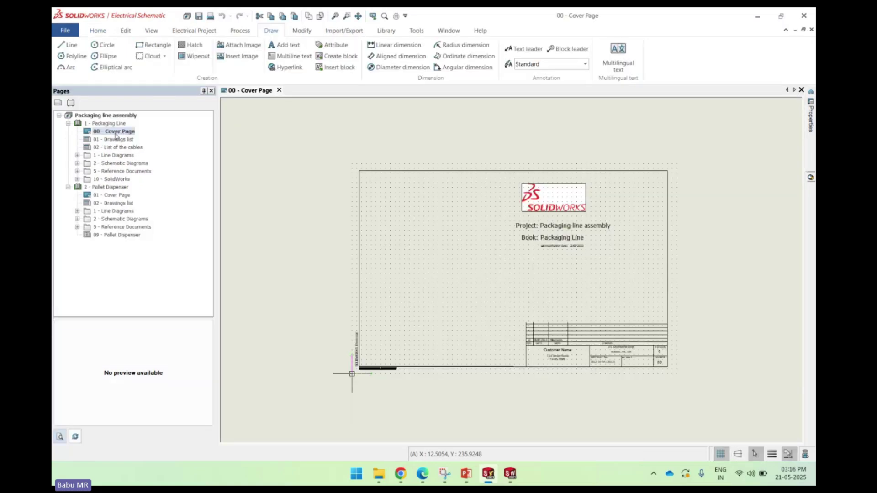
{"action": "scroll", "coordinate": [539, 254], "scroll_direction": "up", "scroll_amount": 1}
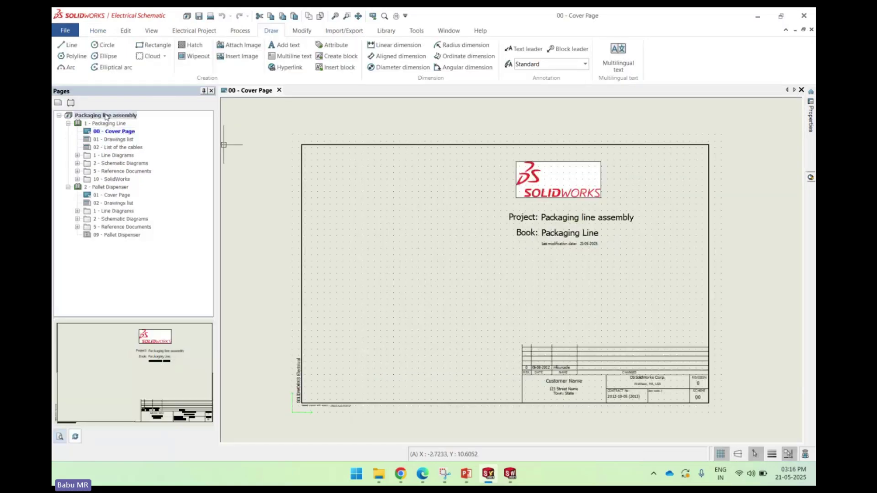
{"action": "right_click", "coordinate": [105, 116]}
{"action": "left_click", "coordinate": [150, 177]}
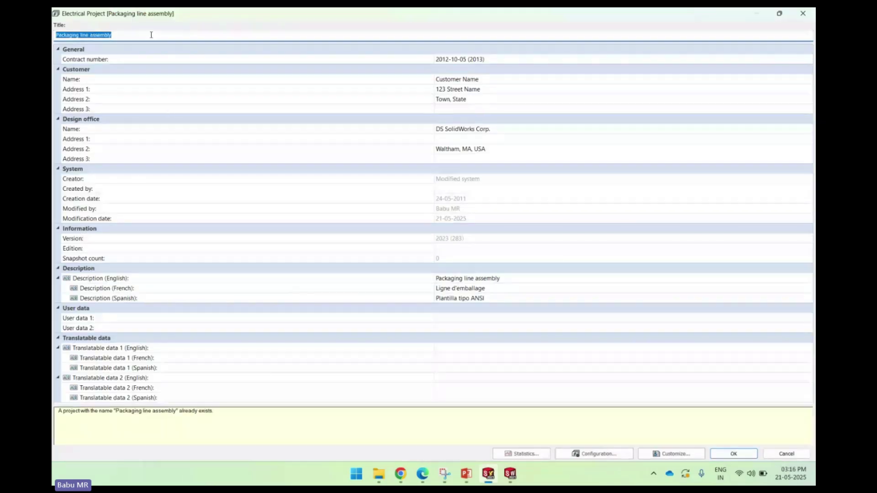
{"action": "left_click", "coordinate": [115, 36]}
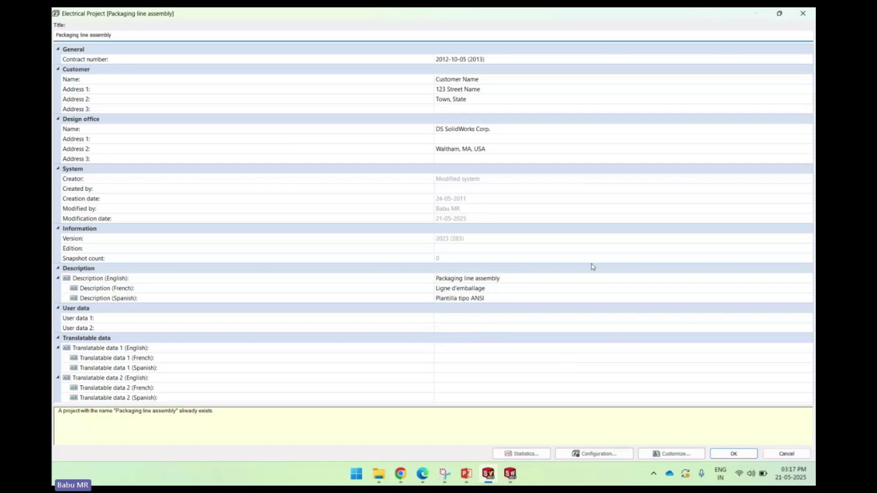
{"action": "left_click", "coordinate": [800, 456]}
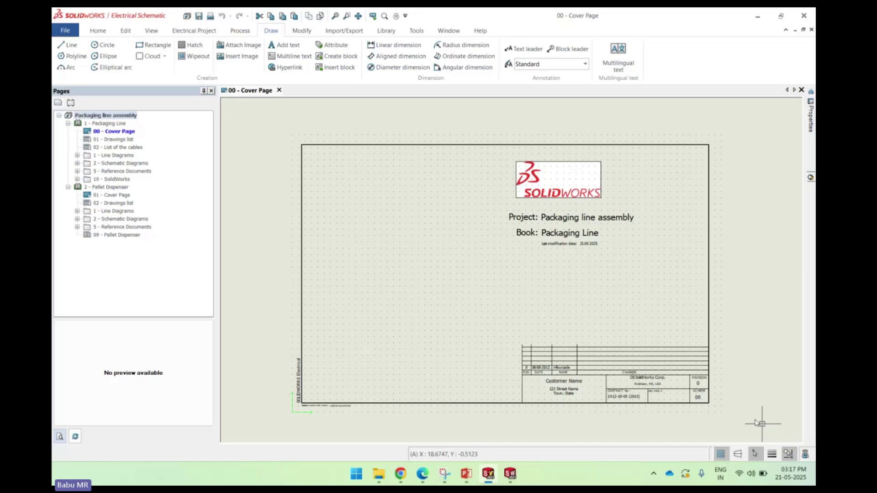
Step: Examine the cover page's project and book titles and the customer, contract and revision fields in its title block
{"action": "scroll", "coordinate": [662, 320], "scroll_direction": "up", "scroll_amount": 3}
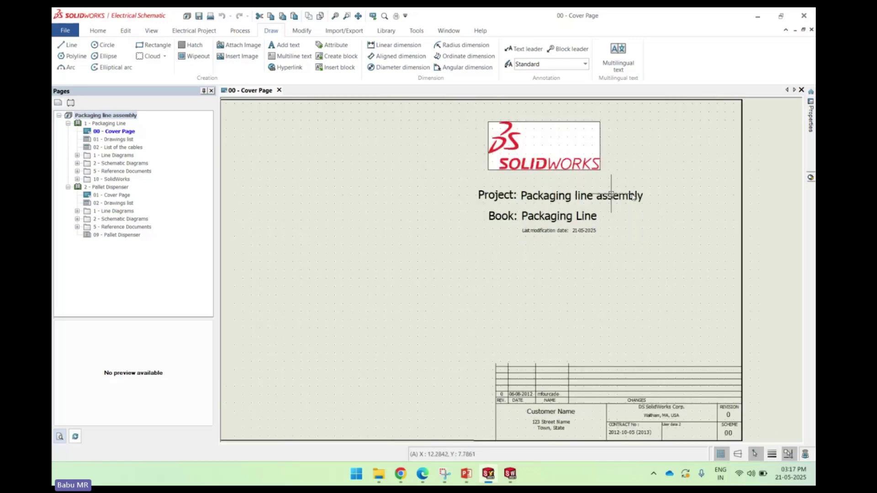
{"action": "scroll", "coordinate": [631, 196], "scroll_direction": "down", "scroll_amount": 2}
{"action": "scroll", "coordinate": [669, 372], "scroll_direction": "up", "scroll_amount": 5}
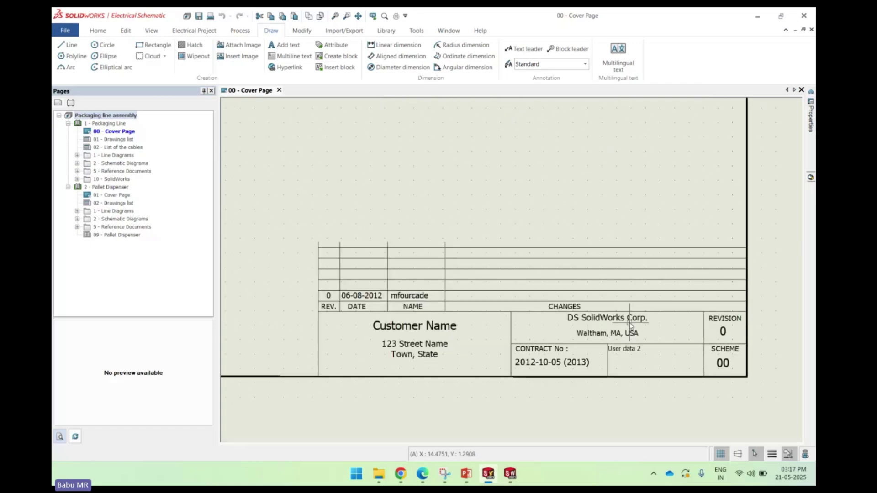
{"action": "middle_click", "coordinate": [605, 243]}
{"action": "middle_click", "coordinate": [605, 243]}
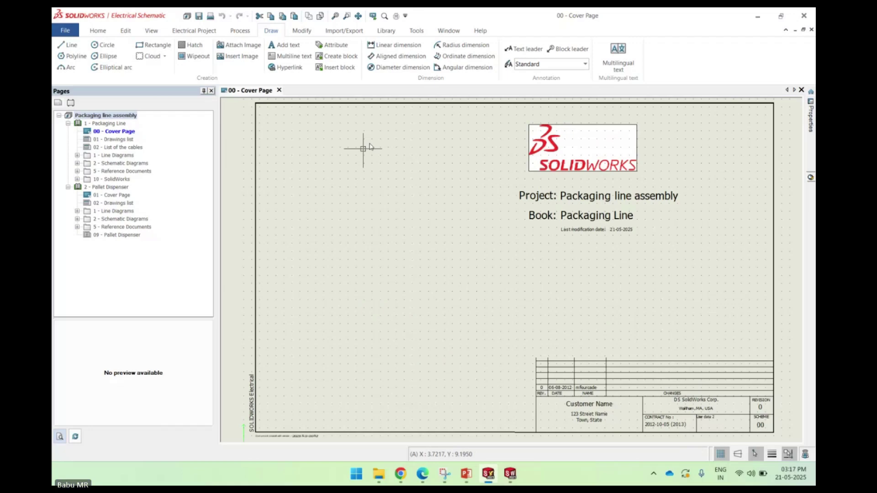
Step: Open the Packaging Line book's 01 - Drawings list and read the table of drawings and data sheets
{"action": "left_click", "coordinate": [103, 140]}
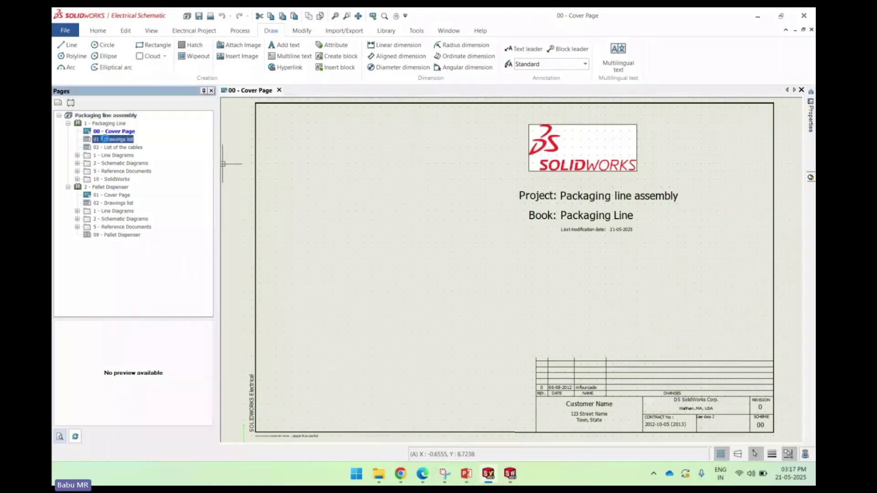
{"action": "double_click", "coordinate": [103, 139]}
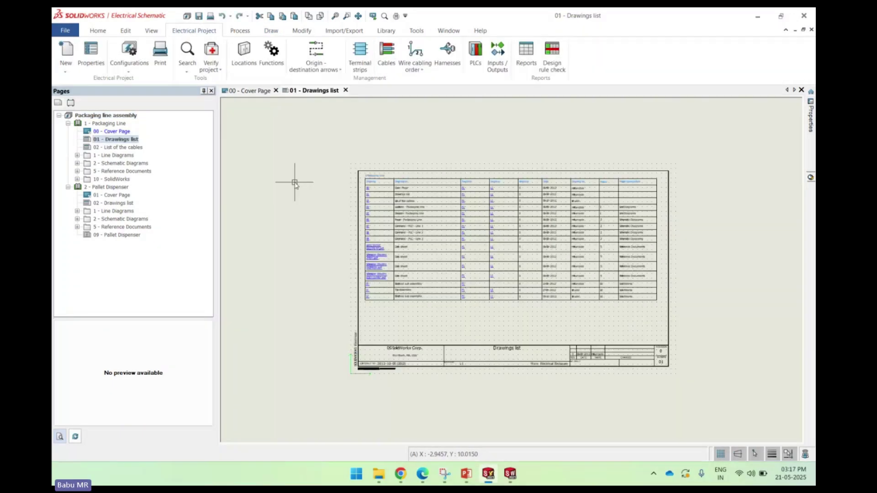
{"action": "scroll", "coordinate": [556, 261], "scroll_direction": "up", "scroll_amount": 1}
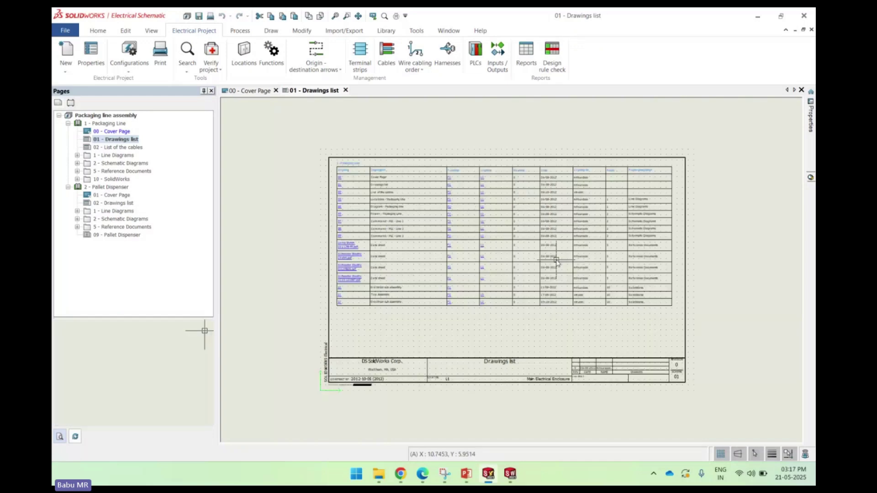
{"action": "scroll", "coordinate": [556, 261], "scroll_direction": "up", "scroll_amount": 1}
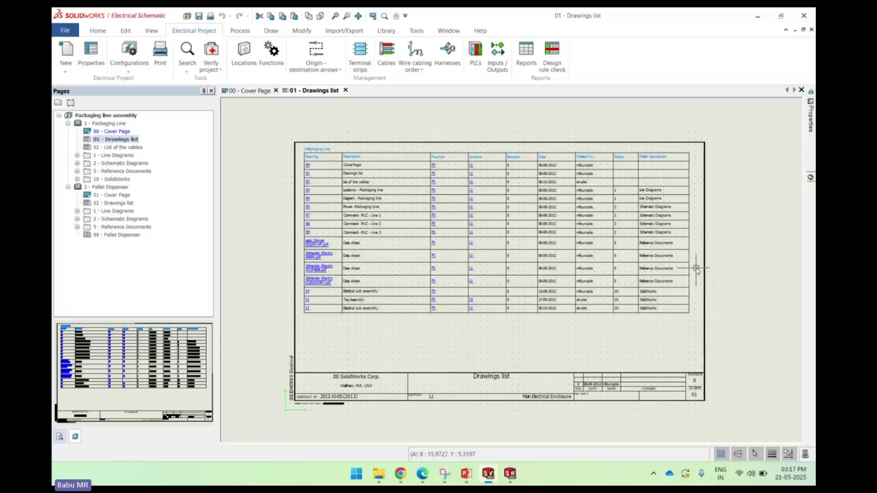
{"action": "scroll", "coordinate": [386, 201], "scroll_direction": "up", "scroll_amount": 2}
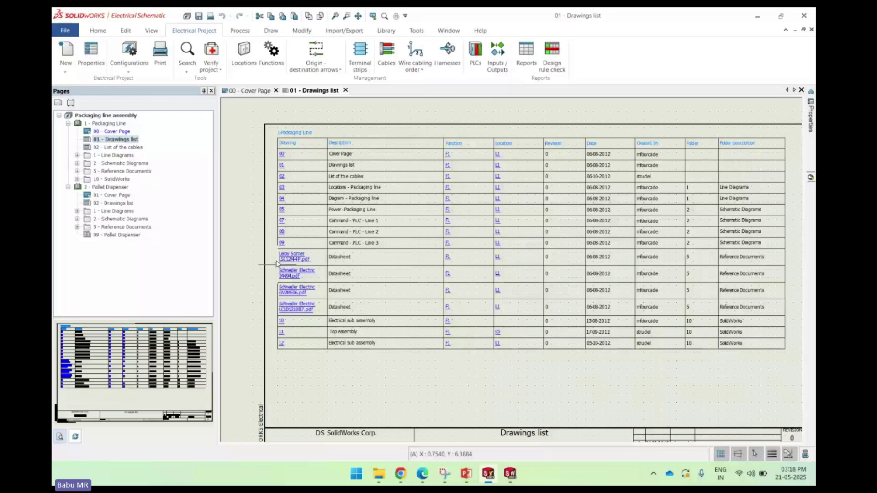
{"action": "scroll", "coordinate": [273, 232], "scroll_direction": "up", "scroll_amount": 1}
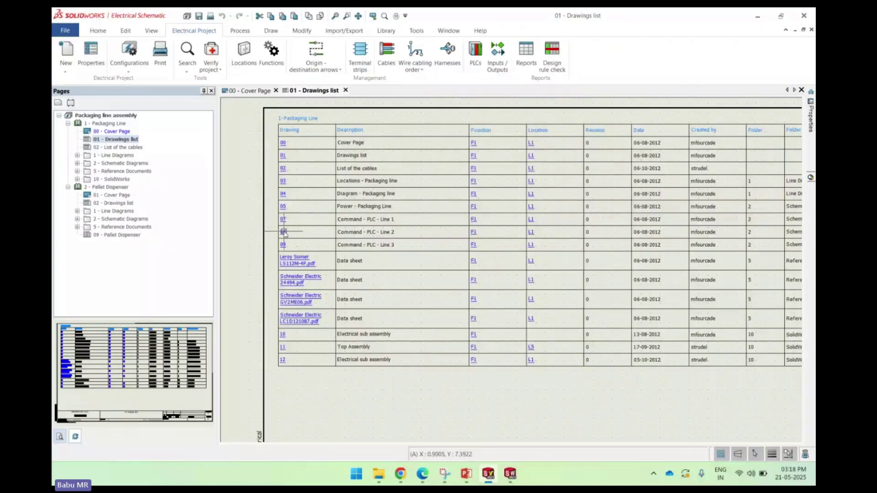
Step: Follow the drawings list link to drawing 04, Diagram - Packaging line, and expand the Packaging Line book's Line Diagrams folder
{"action": "double_click", "coordinate": [283, 194]}
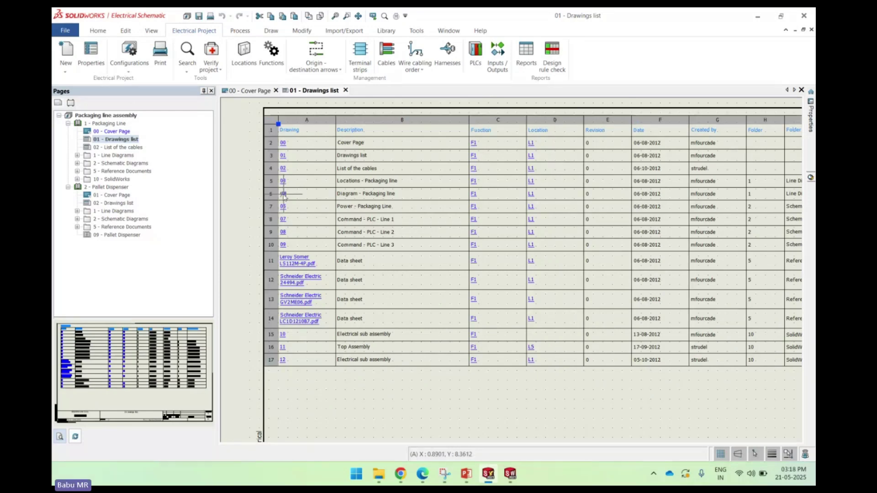
{"action": "left_click", "coordinate": [284, 194]}
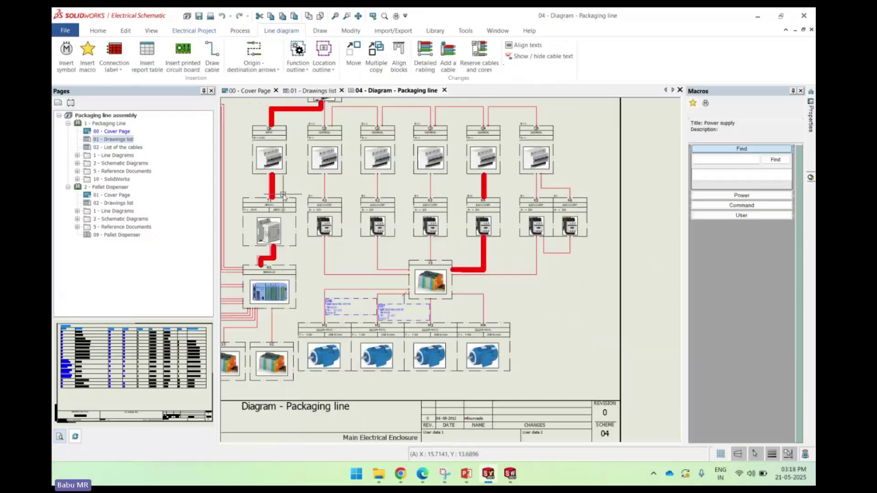
{"action": "left_click", "coordinate": [77, 156]}
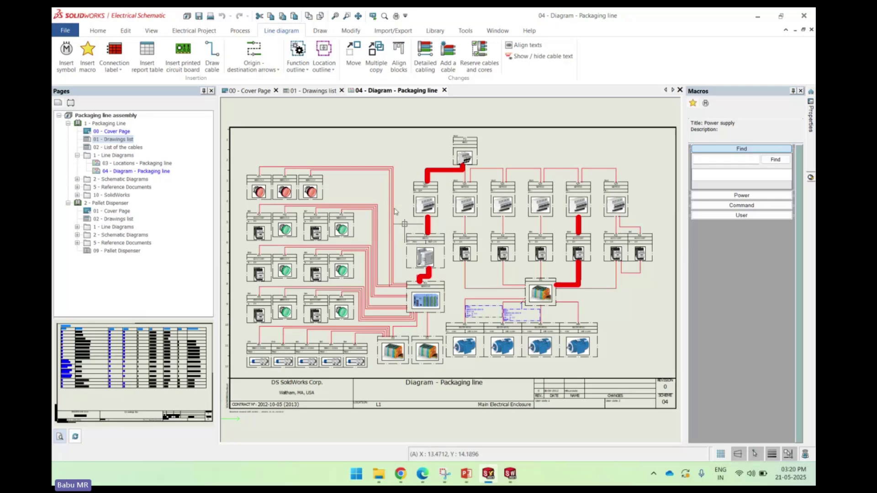
Step: Examine the line diagram's protection devices, contactors, PLC, terminal strips, motors and sensors, and the cables connecting them
{"action": "scroll", "coordinate": [474, 276], "scroll_direction": "up", "scroll_amount": 5}
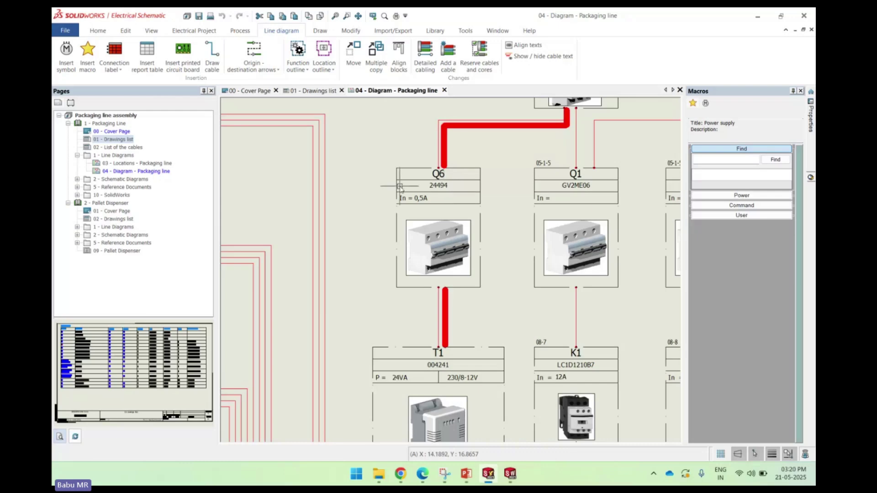
{"action": "scroll", "coordinate": [441, 190], "scroll_direction": "down", "scroll_amount": 2}
{"action": "scroll", "coordinate": [511, 188], "scroll_direction": "down", "scroll_amount": 2}
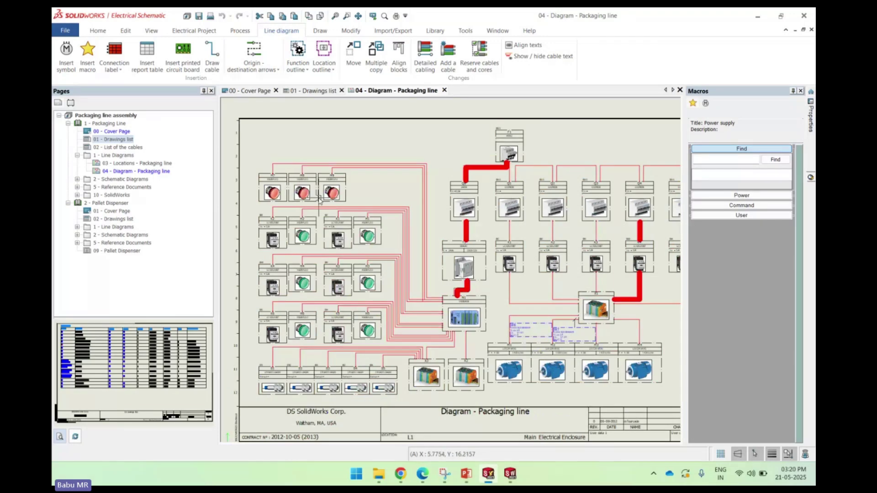
{"action": "scroll", "coordinate": [512, 191], "scroll_direction": "down", "scroll_amount": 1}
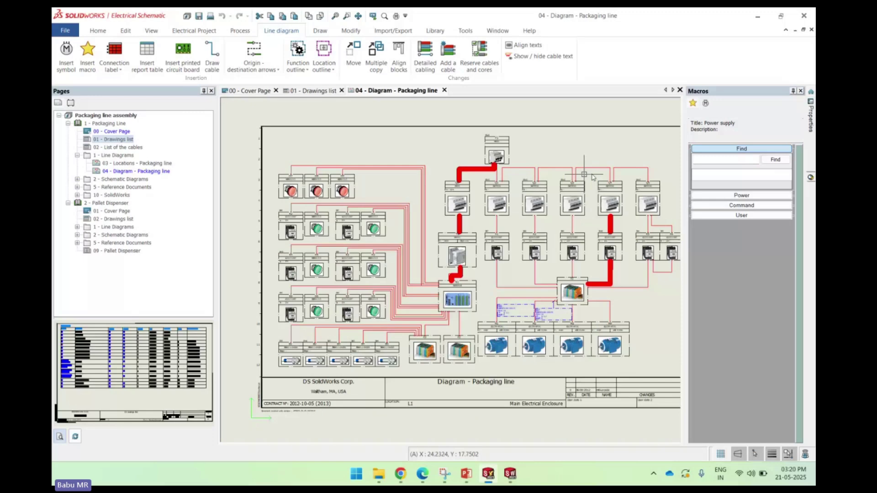
{"action": "scroll", "coordinate": [584, 174], "scroll_direction": "up", "scroll_amount": 1}
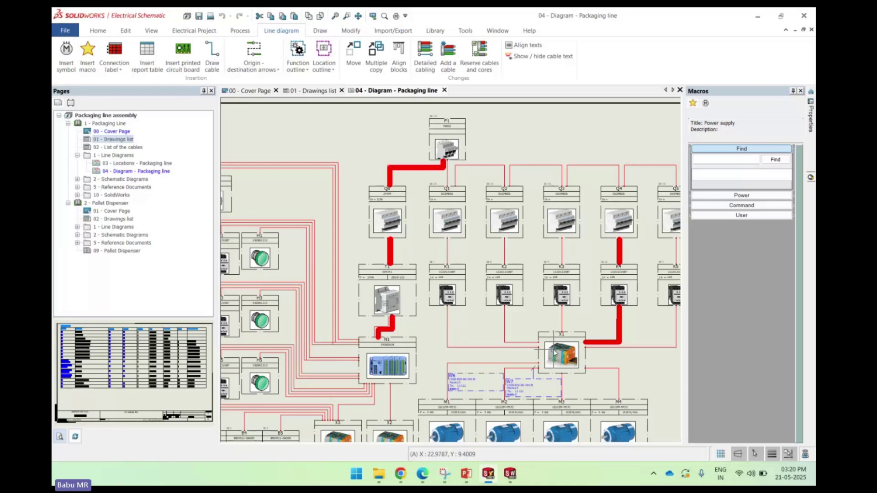
{"action": "scroll", "coordinate": [509, 186], "scroll_direction": "down", "scroll_amount": 1}
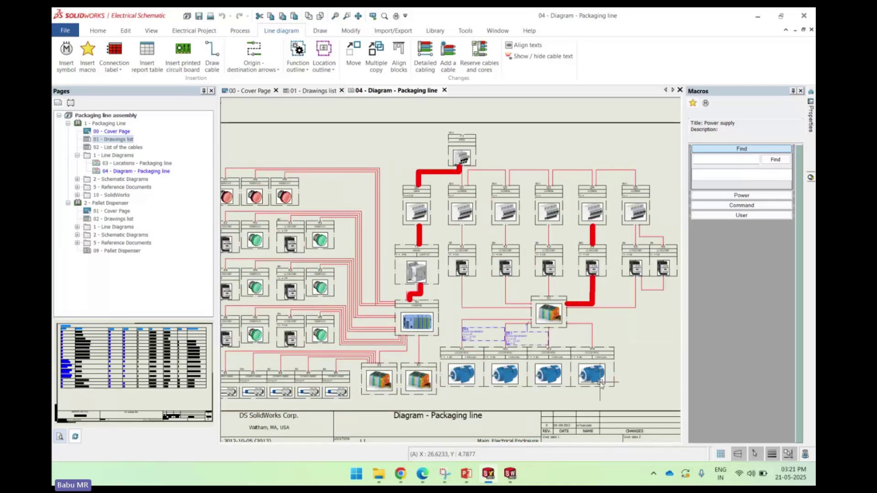
{"action": "scroll", "coordinate": [600, 382], "scroll_direction": "up", "scroll_amount": 2}
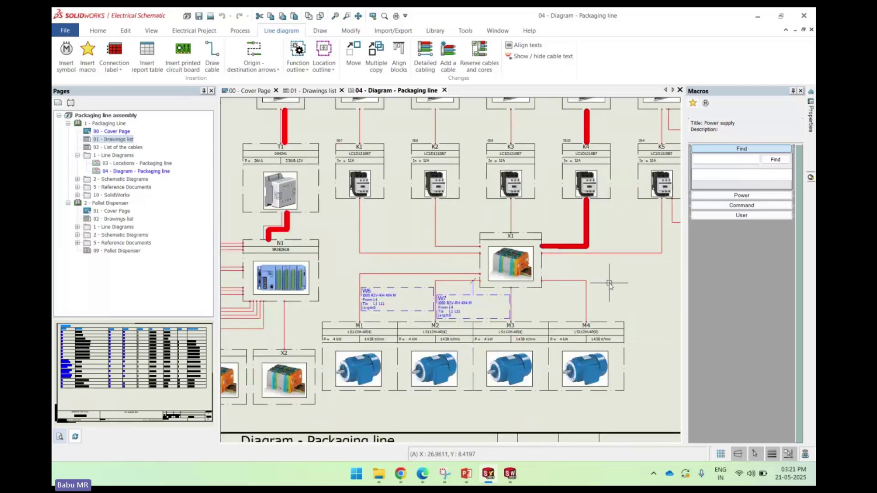
{"action": "scroll", "coordinate": [601, 368], "scroll_direction": "down", "scroll_amount": 2}
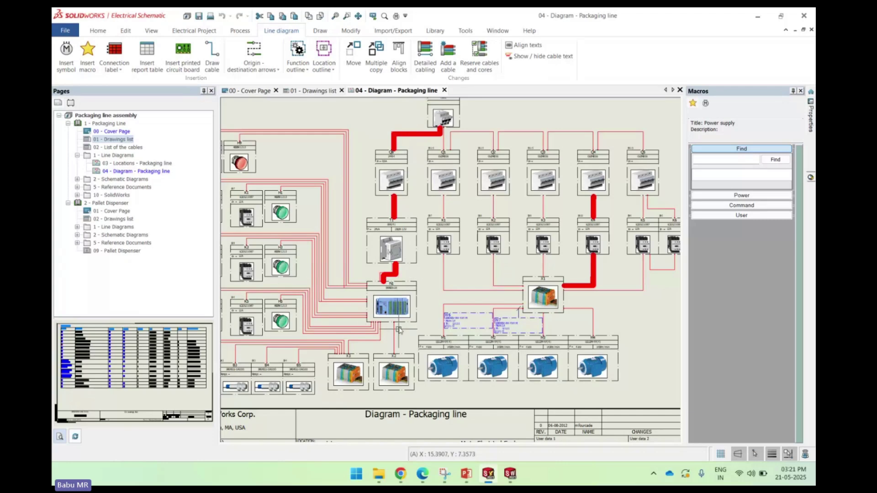
{"action": "scroll", "coordinate": [399, 330], "scroll_direction": "down", "scroll_amount": 4}
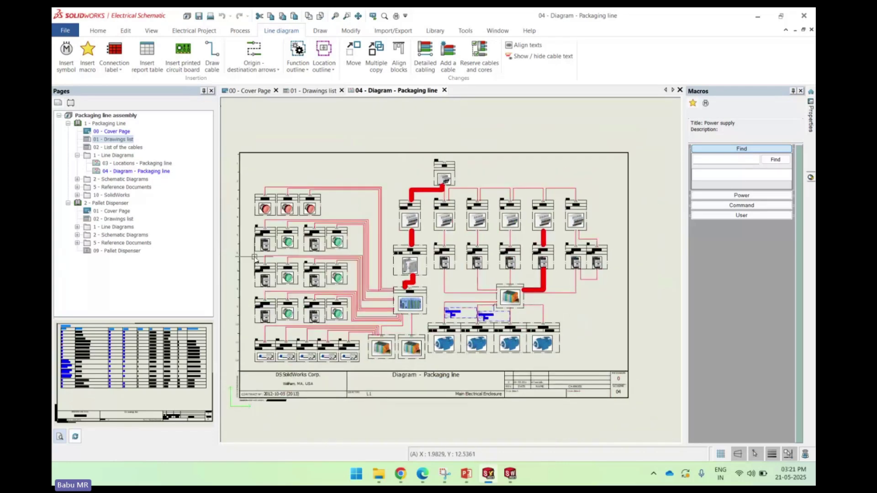
{"action": "scroll", "coordinate": [254, 258], "scroll_direction": "up", "scroll_amount": 1}
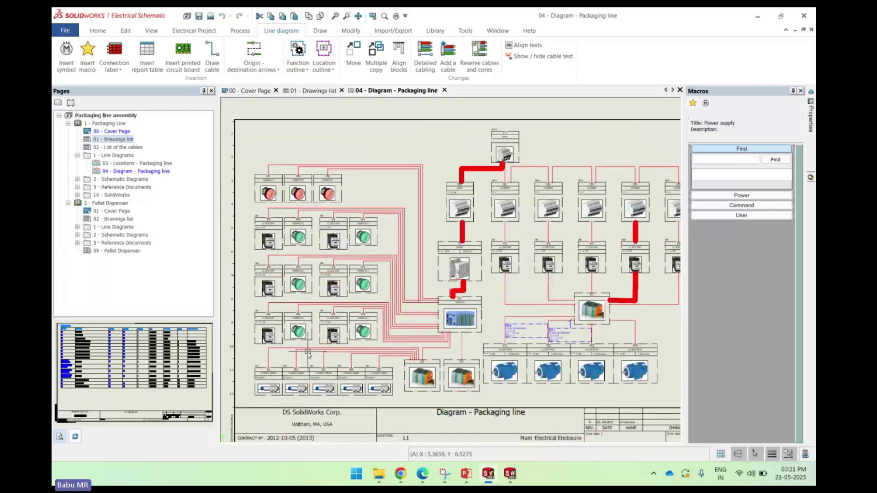
{"action": "scroll", "coordinate": [282, 402], "scroll_direction": "up", "scroll_amount": 1}
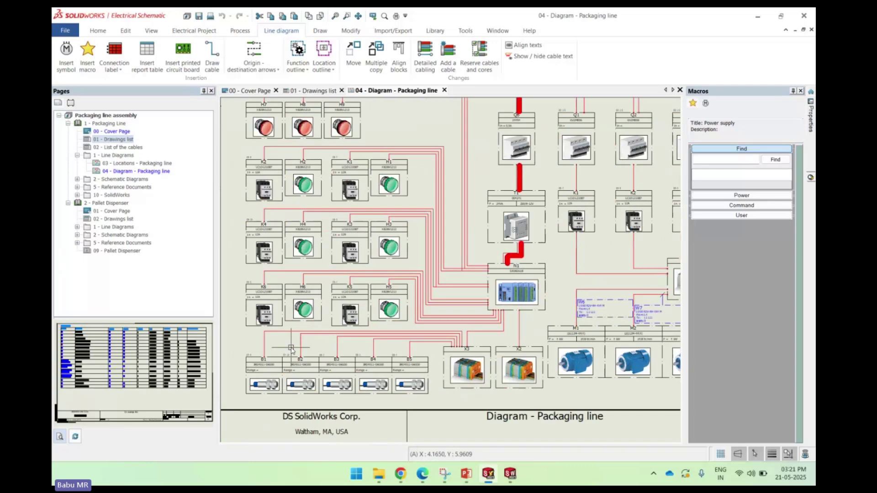
{"action": "scroll", "coordinate": [291, 349], "scroll_direction": "down", "scroll_amount": 1}
{"action": "scroll", "coordinate": [291, 349], "scroll_direction": "down", "scroll_amount": 1}
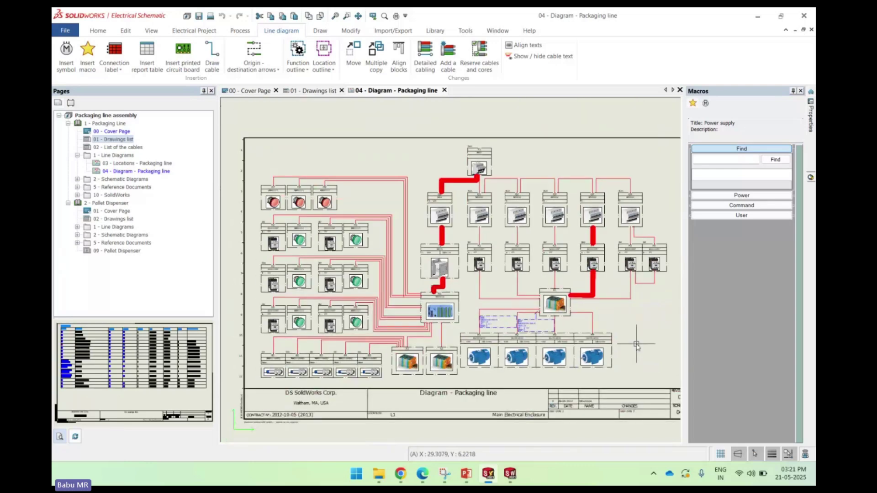
{"action": "scroll", "coordinate": [636, 346], "scroll_direction": "down", "scroll_amount": 1}
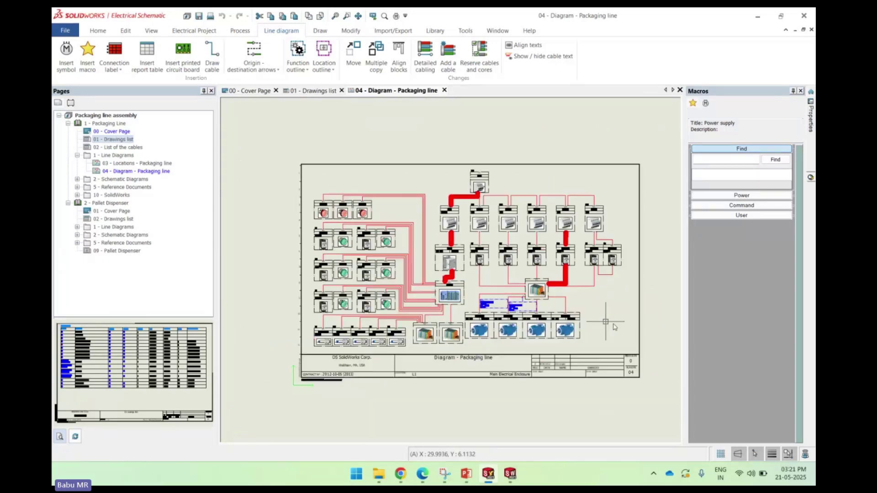
Step: Insert the blue Motor symbol from the Motors class into the line diagram, directly beside motor M4
{"action": "scroll", "coordinate": [639, 331], "scroll_direction": "up", "scroll_amount": 2}
{"action": "scroll", "coordinate": [638, 331], "scroll_direction": "up", "scroll_amount": 1}
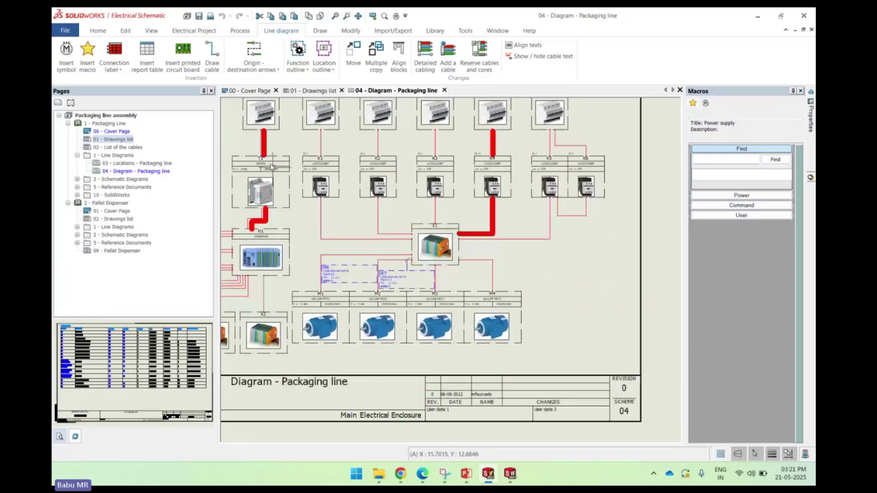
{"action": "left_click", "coordinate": [66, 55]}
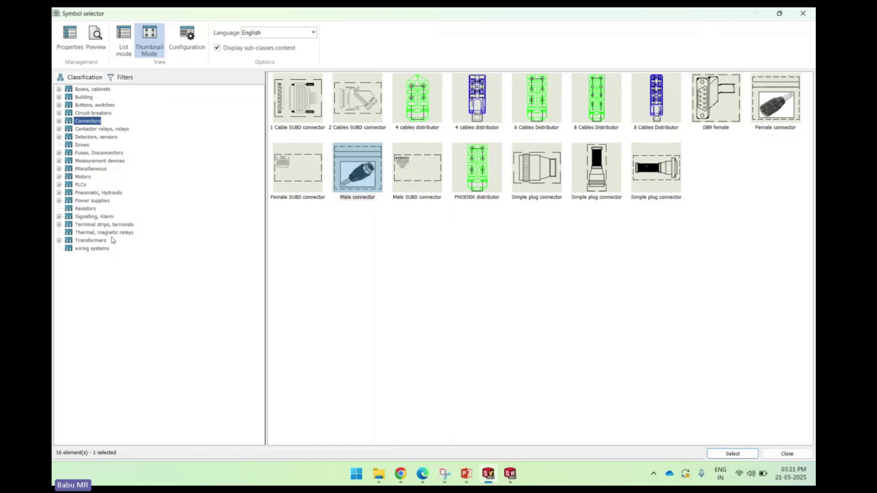
{"action": "left_click", "coordinate": [84, 178]}
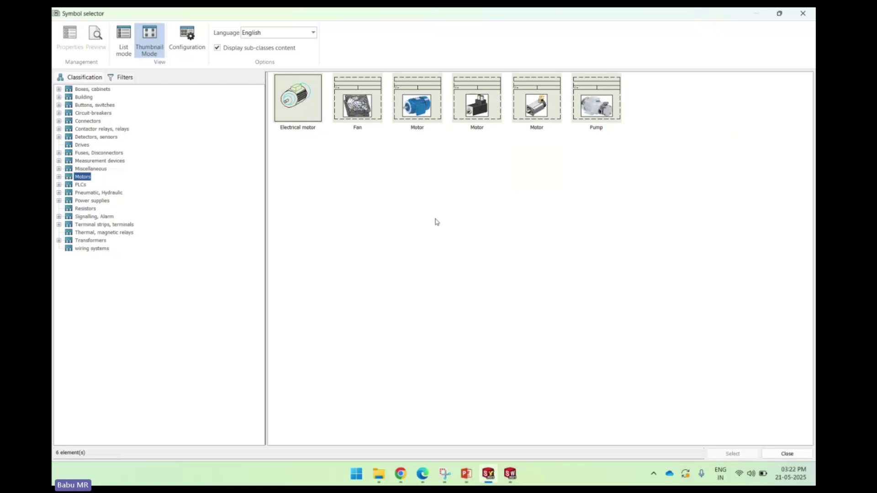
{"action": "left_click", "coordinate": [421, 109]}
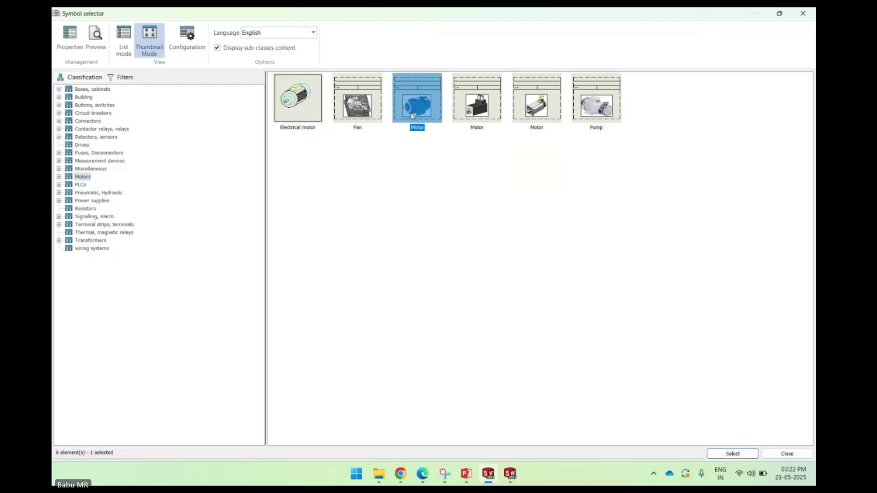
{"action": "left_click", "coordinate": [741, 453]}
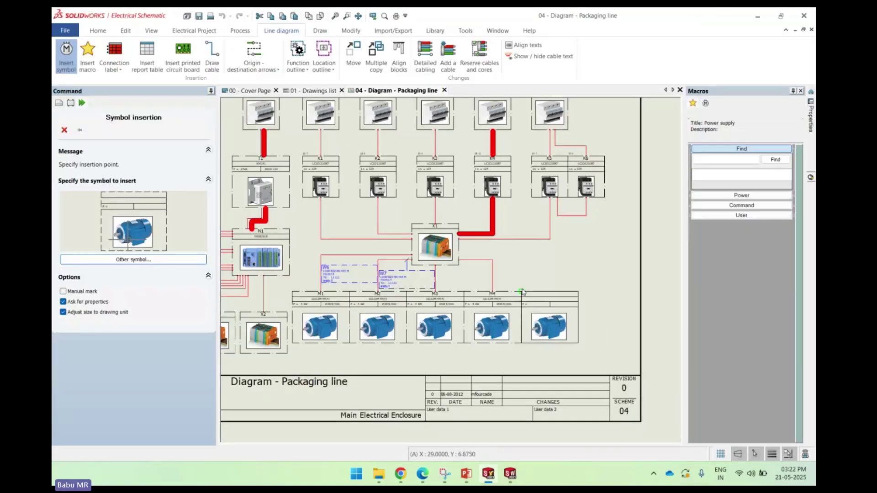
{"action": "left_click", "coordinate": [521, 292]}
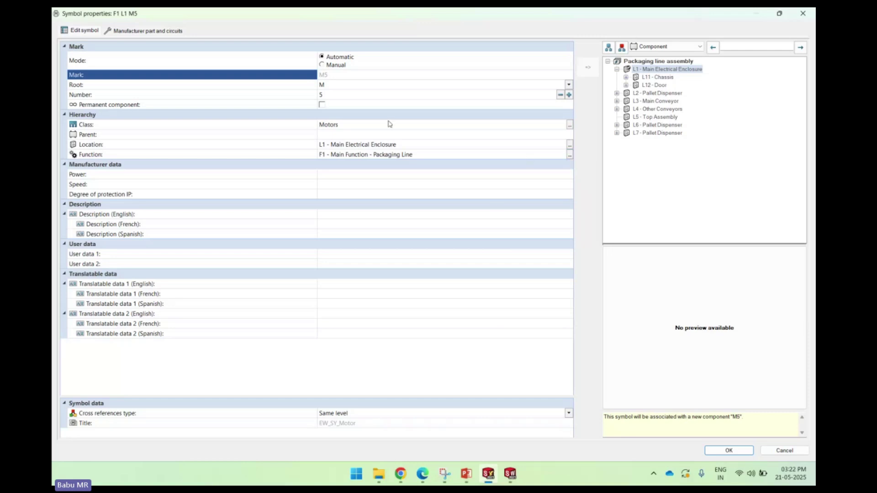
Step: Assign the Leroy Somer manufacturer part LS180MT-4P(18.5) to the new motor and accept its symbol properties
{"action": "left_click", "coordinate": [147, 31]}
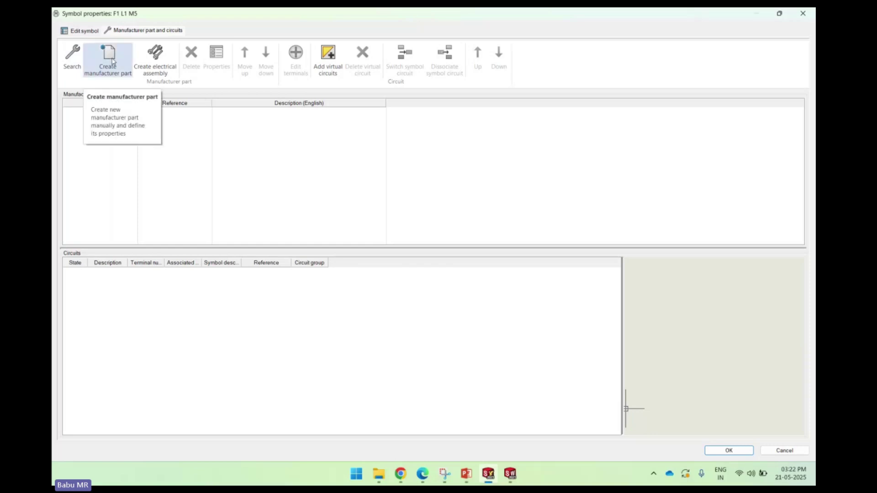
{"action": "left_click", "coordinate": [73, 62]}
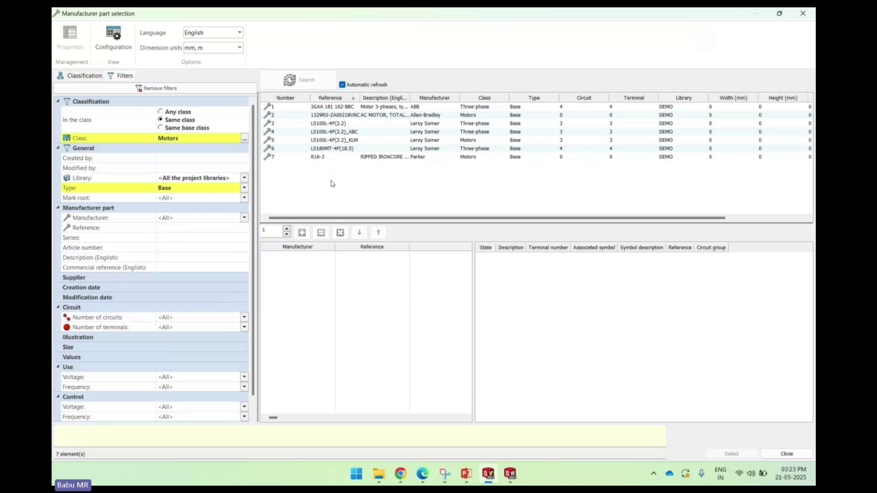
{"action": "left_click", "coordinate": [335, 147]}
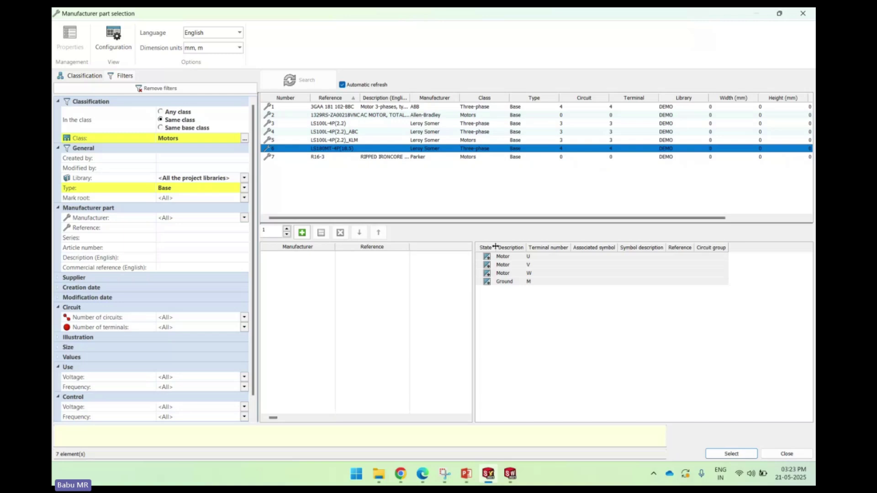
{"action": "left_click", "coordinate": [302, 232]}
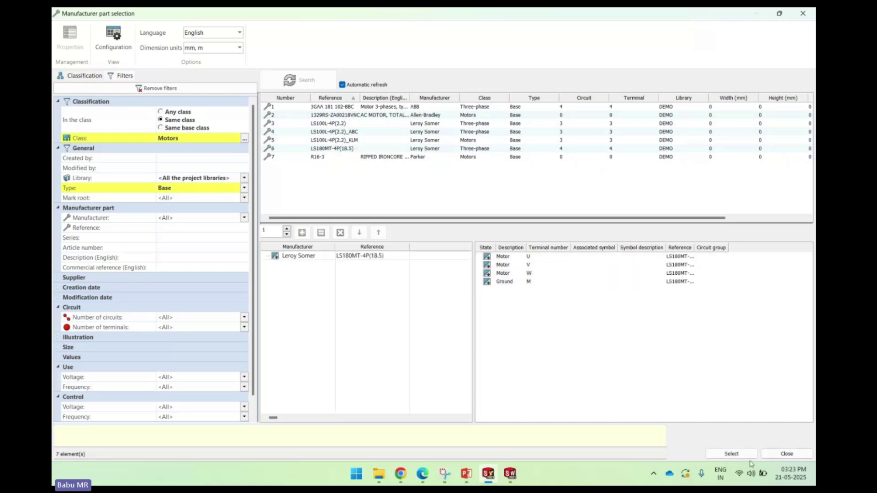
{"action": "left_click", "coordinate": [731, 453]}
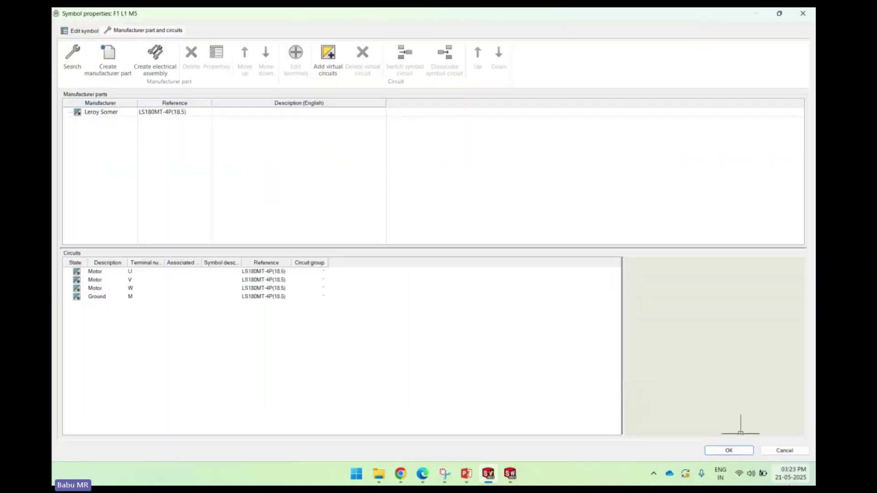
{"action": "left_click", "coordinate": [748, 454]}
Step: Draw a cable from the X1 terminal strip across and down to the connection point above the new motor M5
{"action": "scroll", "coordinate": [606, 328], "scroll_direction": "up", "scroll_amount": 1}
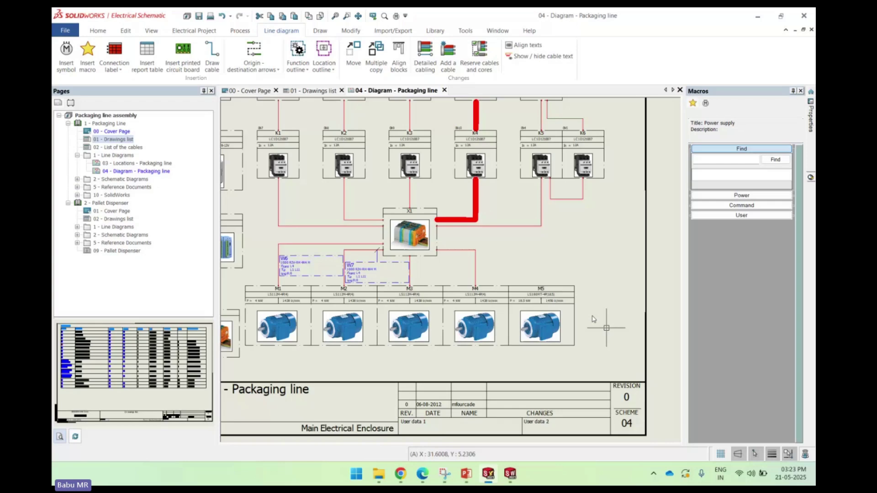
{"action": "scroll", "coordinate": [538, 314], "scroll_direction": "up", "scroll_amount": 4}
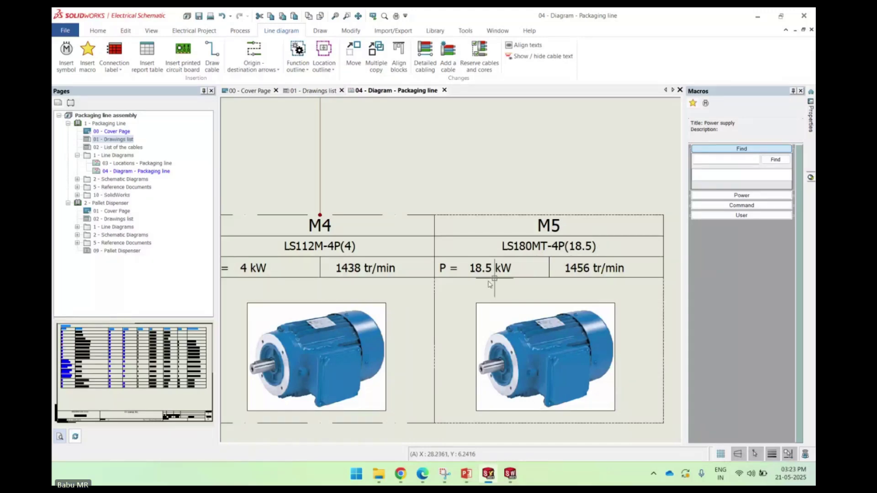
{"action": "scroll", "coordinate": [447, 304], "scroll_direction": "down", "scroll_amount": 2}
{"action": "scroll", "coordinate": [448, 304], "scroll_direction": "down", "scroll_amount": 3}
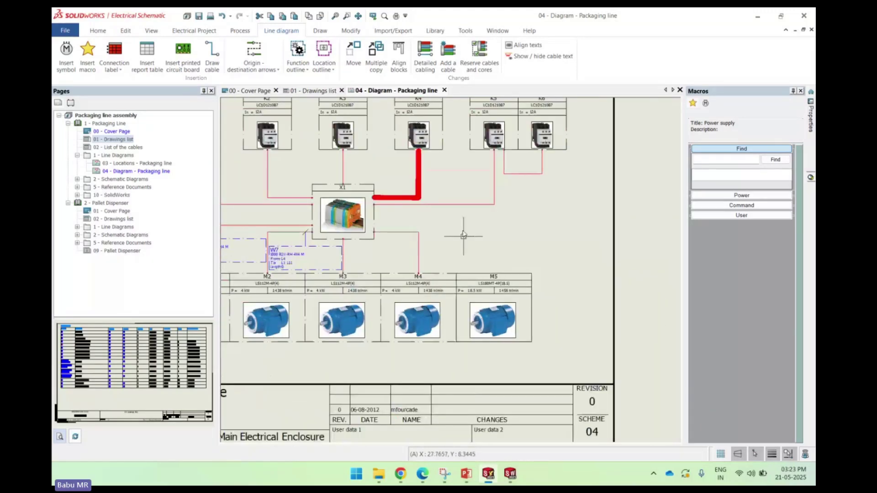
{"action": "left_click", "coordinate": [212, 59]}
{"action": "left_click", "coordinate": [374, 215]}
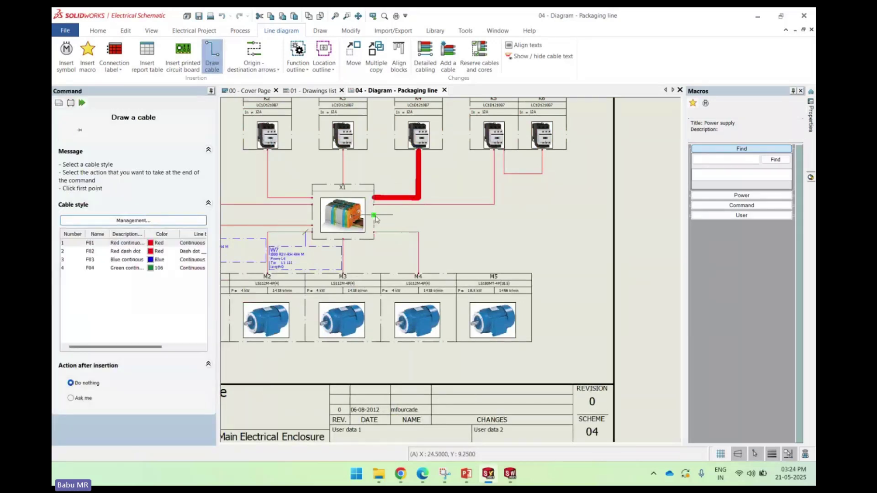
{"action": "left_click", "coordinate": [501, 214]}
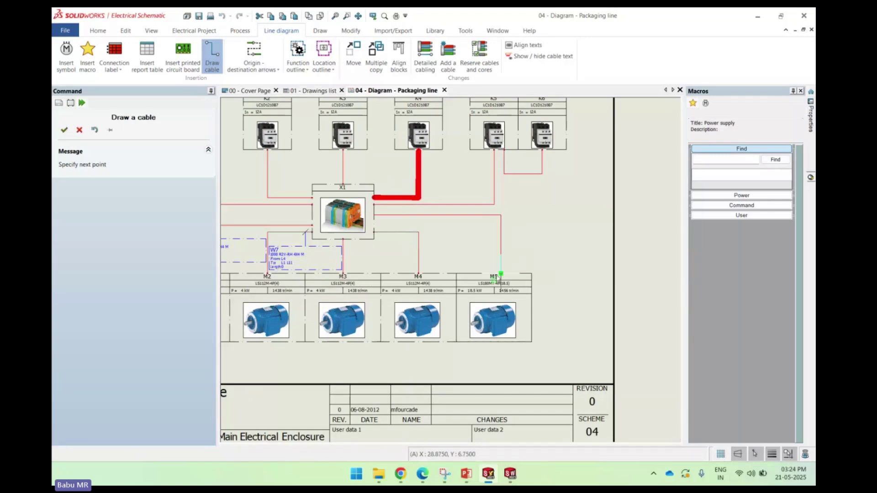
{"action": "scroll", "coordinate": [501, 275], "scroll_direction": "up", "scroll_amount": 3}
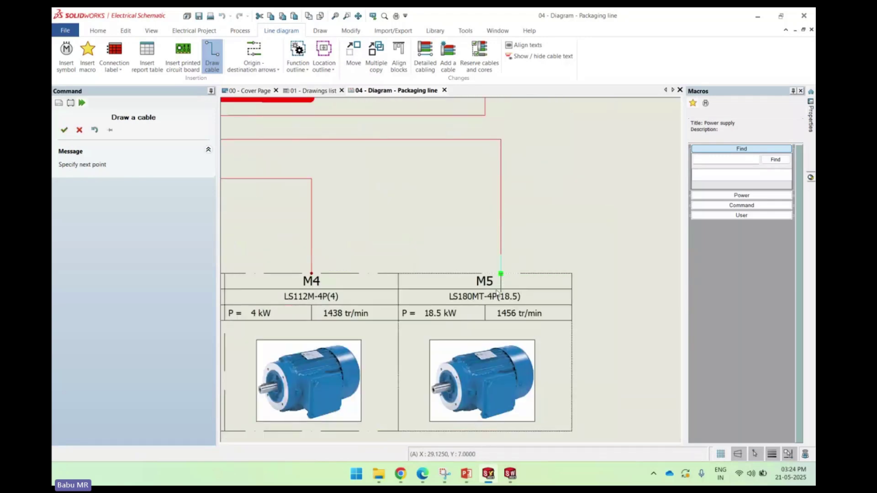
{"action": "left_click", "coordinate": [501, 274]}
Step: Open the detailed cabling of the cable between X1 and motor M4, review its four core connections, and close it
{"action": "scroll", "coordinate": [571, 208], "scroll_direction": "down", "scroll_amount": 3}
{"action": "scroll", "coordinate": [478, 163], "scroll_direction": "up", "scroll_amount": 1}
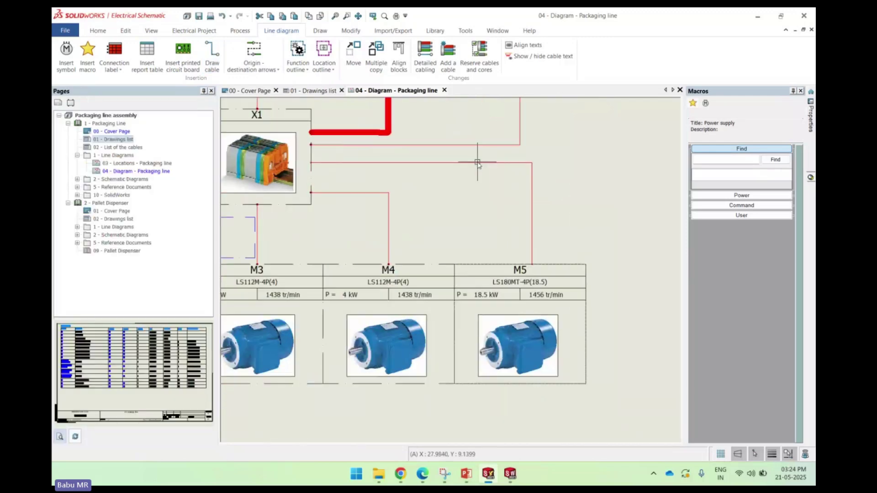
{"action": "scroll", "coordinate": [344, 196], "scroll_direction": "up", "scroll_amount": 1}
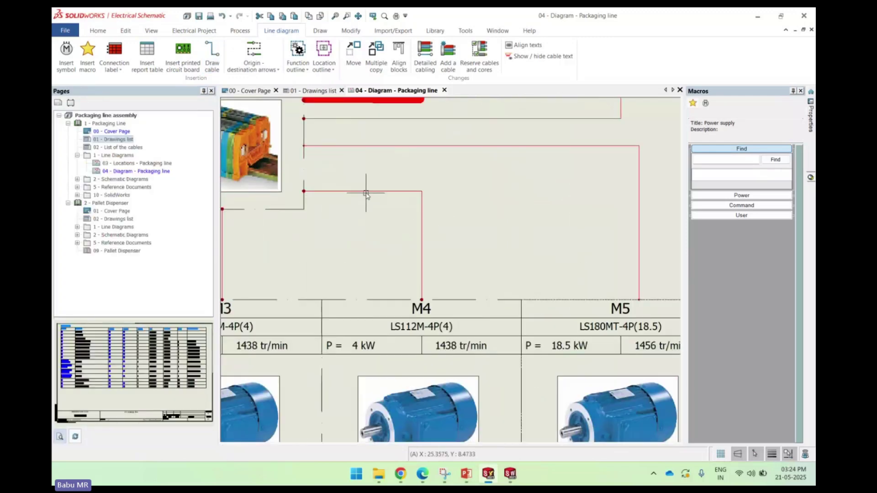
{"action": "double_click", "coordinate": [365, 191]}
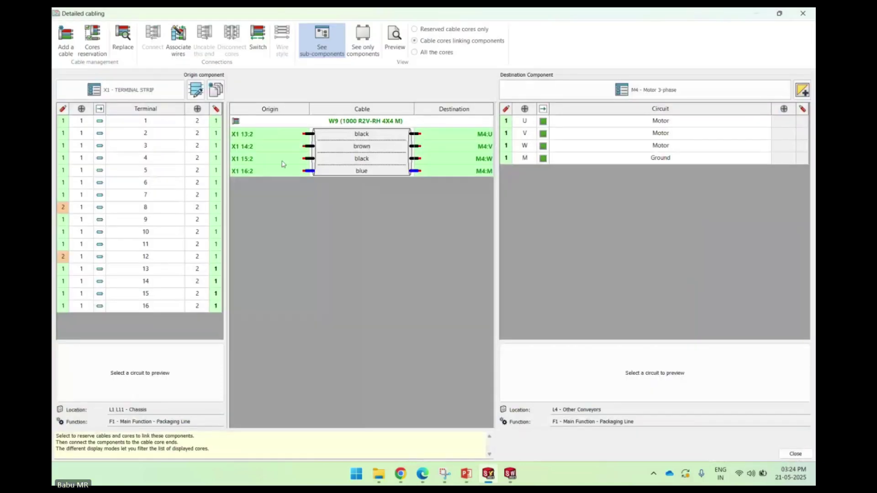
{"action": "left_click", "coordinate": [258, 137]}
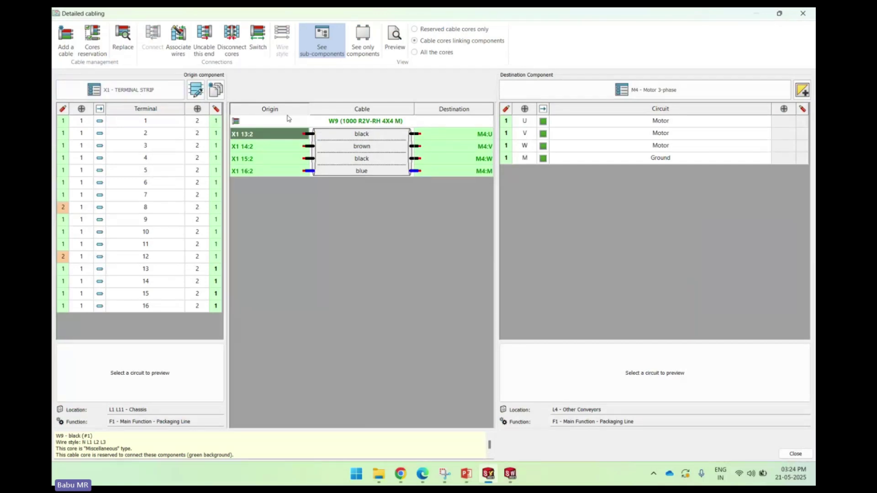
{"action": "left_click", "coordinate": [234, 268]}
{"action": "left_click", "coordinate": [252, 137]}
{"action": "key", "text": "Down"}
{"action": "key", "text": "Down"}
{"action": "key", "text": "Down"}
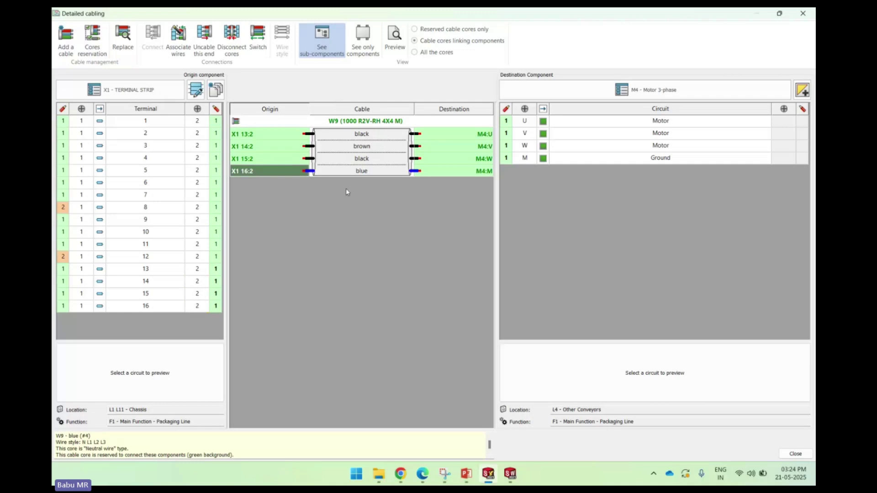
{"action": "left_click", "coordinate": [803, 13]}
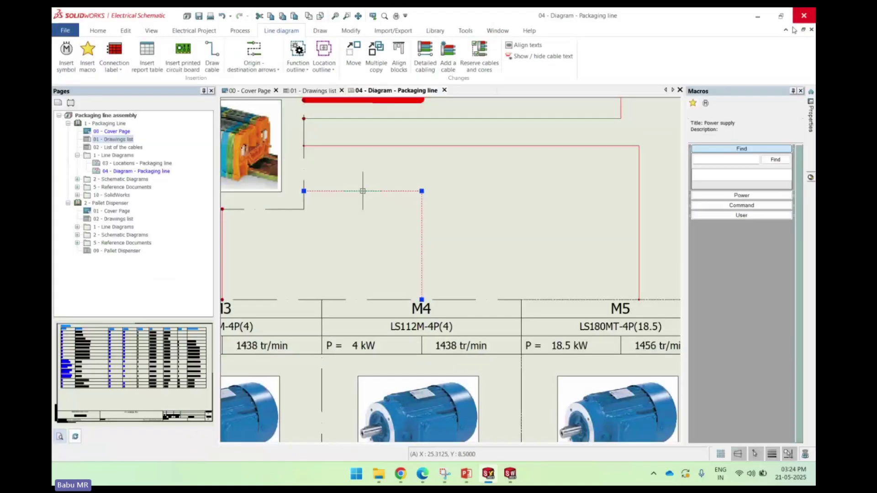
Step: Check the detailed cabling of the new cable between X1 and motor M5, and review the updated line diagram
{"action": "left_click", "coordinate": [539, 146]}
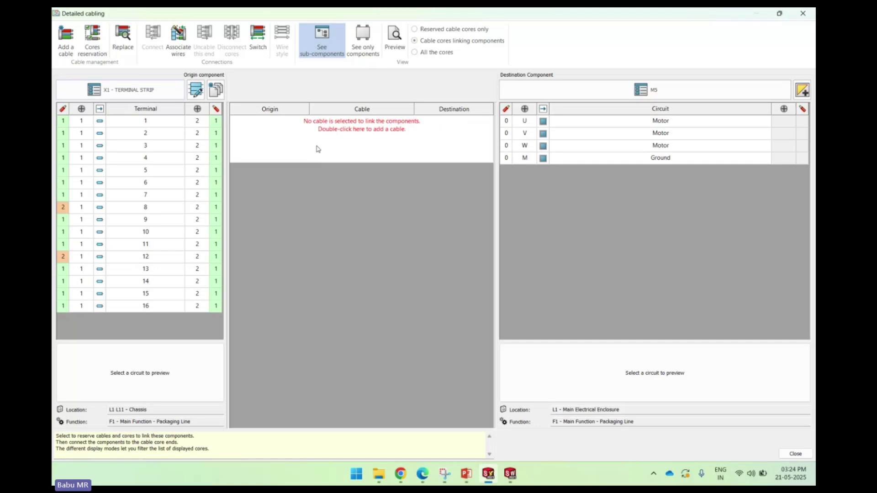
{"action": "left_click", "coordinate": [809, 13]}
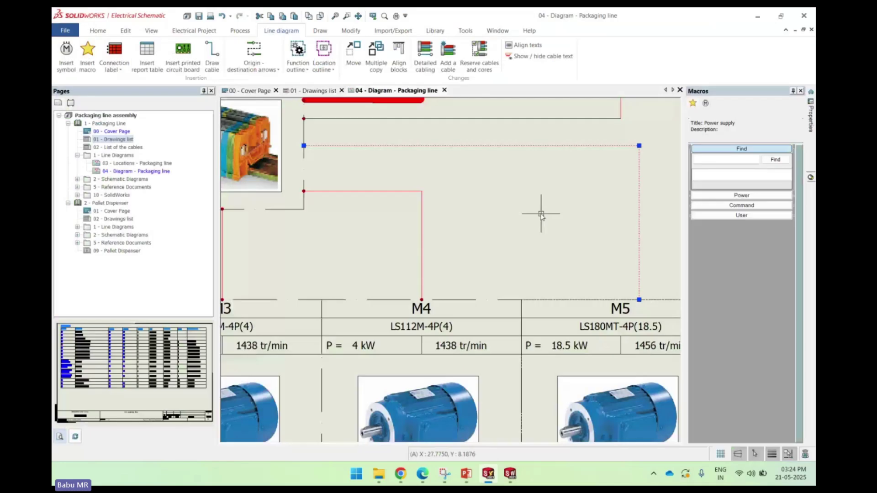
{"action": "scroll", "coordinate": [541, 215], "scroll_direction": "down", "scroll_amount": 3}
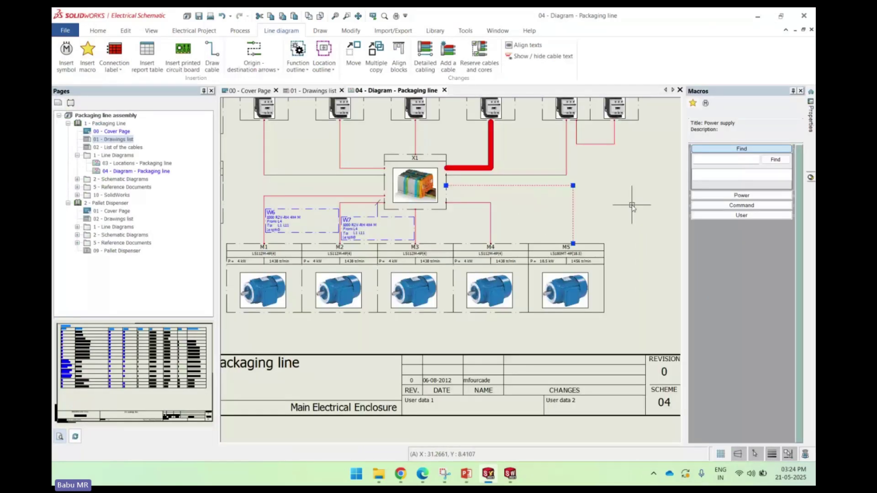
{"action": "key", "text": "Escape"}
{"action": "scroll", "coordinate": [631, 205], "scroll_direction": "down", "scroll_amount": 3}
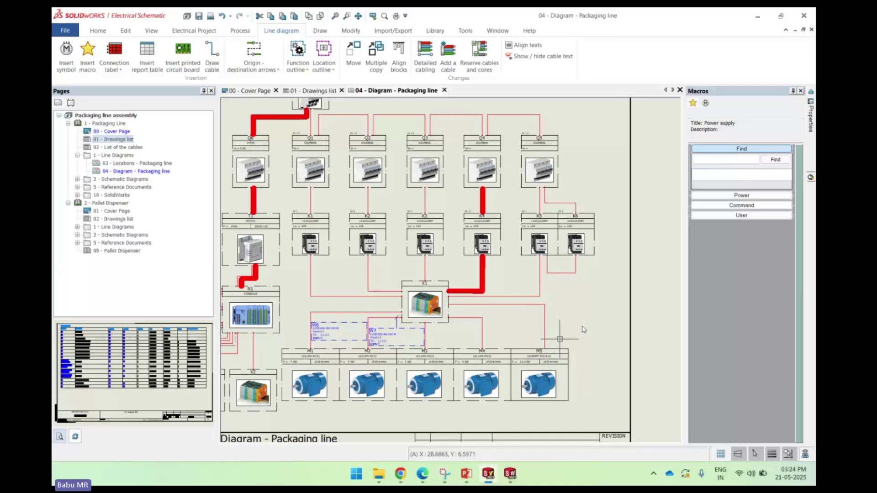
{"action": "scroll", "coordinate": [596, 293], "scroll_direction": "down", "scroll_amount": 2}
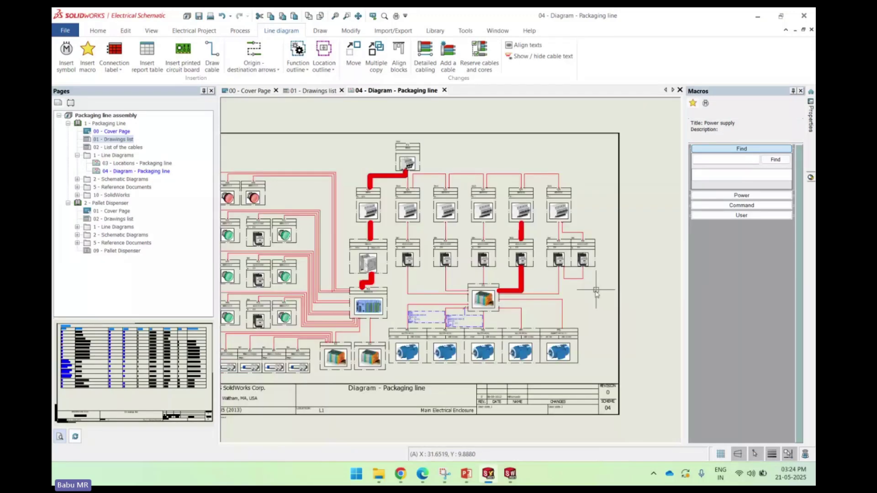
{"action": "scroll", "coordinate": [522, 220], "scroll_direction": "up", "scroll_amount": 2}
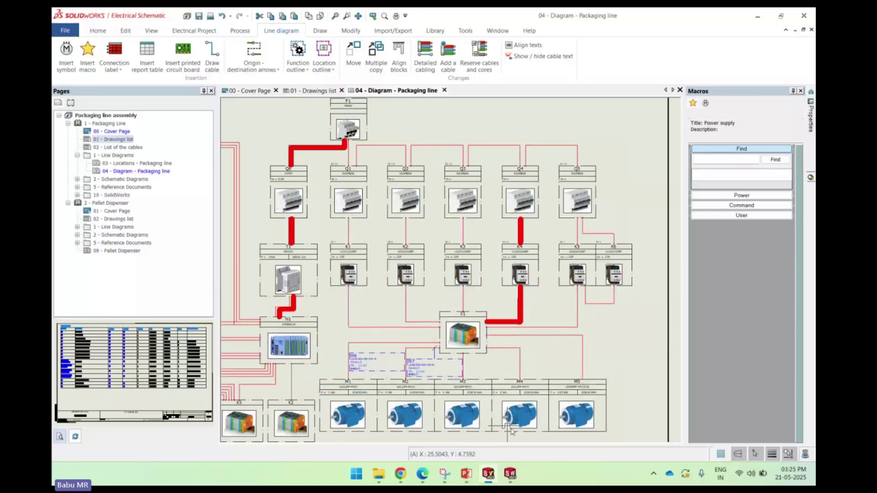
{"action": "scroll", "coordinate": [525, 247], "scroll_direction": "down", "scroll_amount": 2}
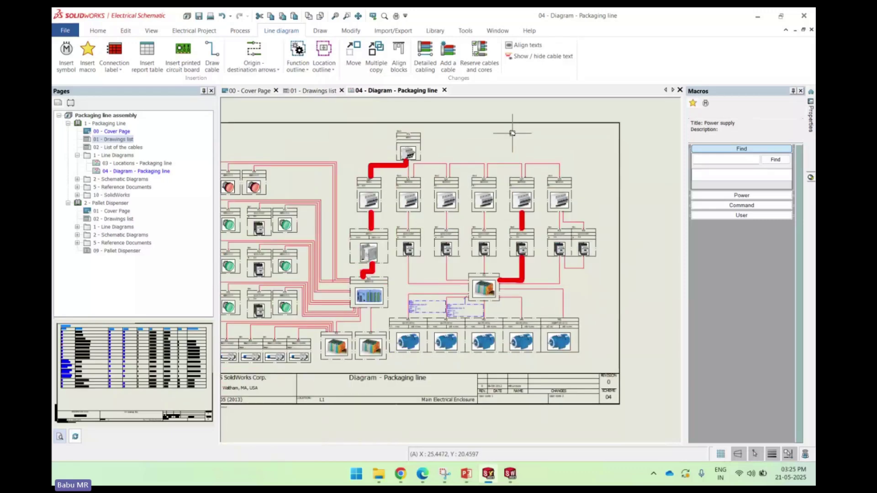
Step: Open drawing 05 - Power - Packaging Line from the Packaging Line book's Schematic Diagrams folder and examine its motor circuits
{"action": "left_click", "coordinate": [77, 179]}
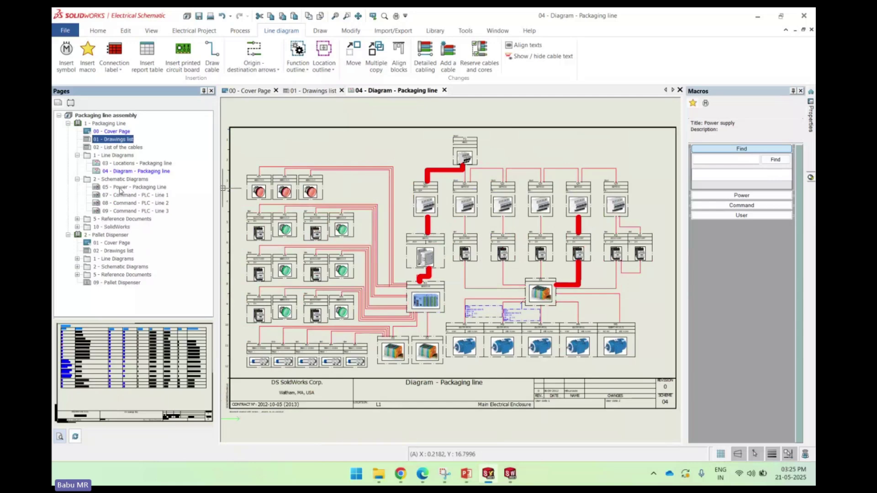
{"action": "left_click", "coordinate": [132, 188]}
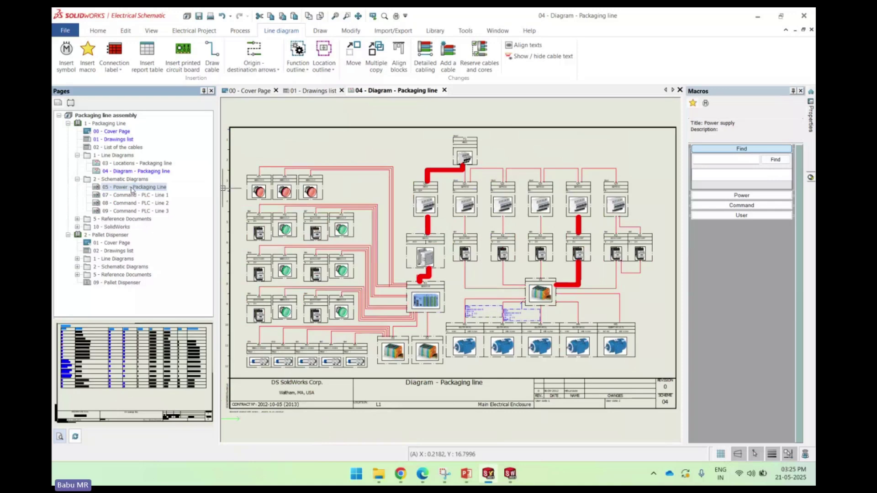
{"action": "double_click", "coordinate": [132, 188]}
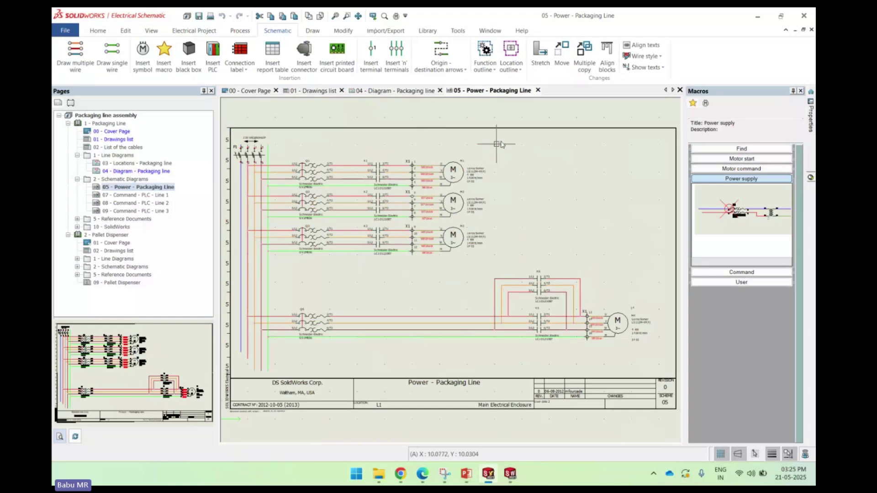
{"action": "scroll", "coordinate": [496, 144], "scroll_direction": "down", "scroll_amount": 2}
{"action": "scroll", "coordinate": [381, 209], "scroll_direction": "up", "scroll_amount": 2}
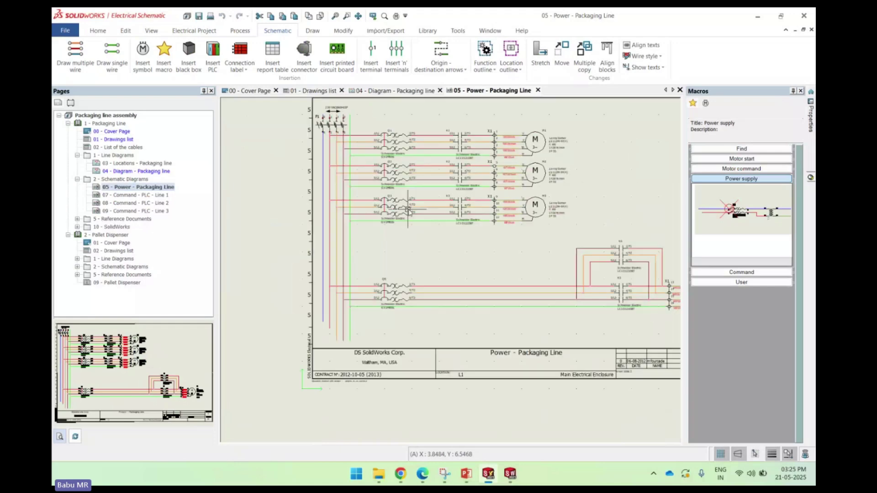
{"action": "scroll", "coordinate": [470, 191], "scroll_direction": "up", "scroll_amount": 1}
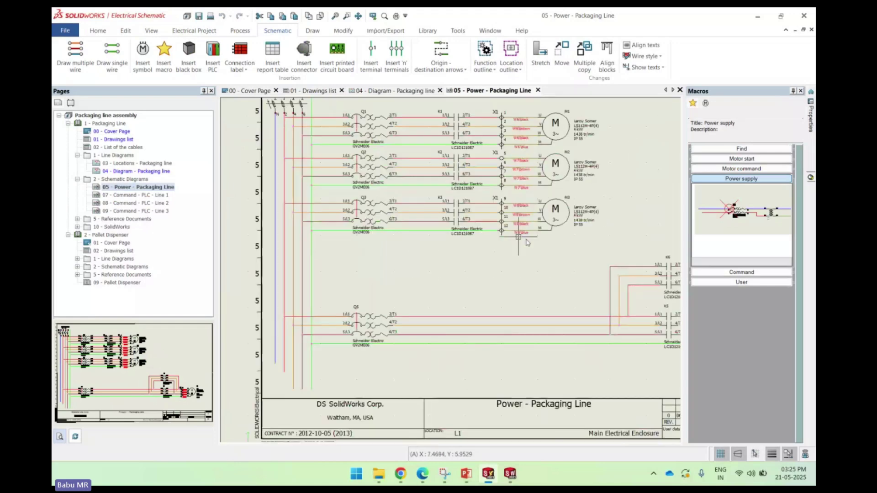
{"action": "left_click_drag", "start_coordinate": [578, 252], "coordinate": [349, 193]}
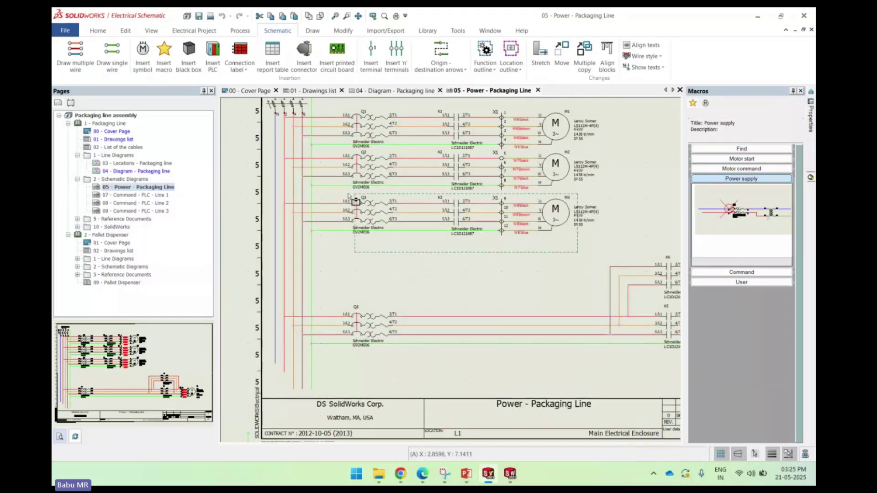
{"action": "left_click", "coordinate": [349, 194]}
{"action": "key", "text": "Escape"}
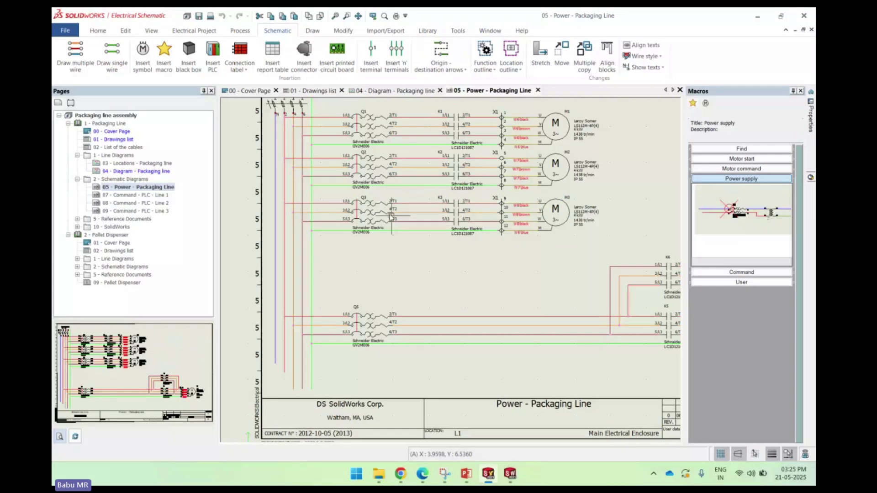
Step: Draw multiple horizontal wires, three phases plus protection, from the vertical supply lines into the gap between the Q3 and Q5 circuits
{"action": "scroll", "coordinate": [321, 329], "scroll_direction": "up", "scroll_amount": 2}
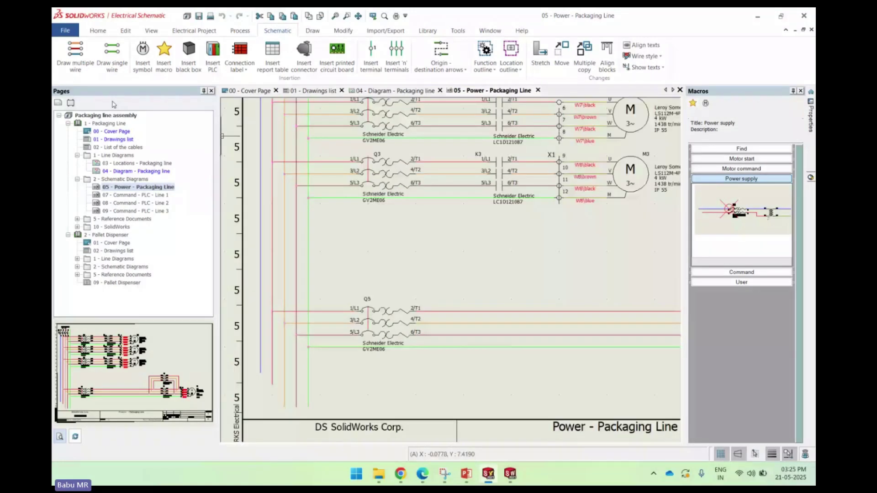
{"action": "left_click", "coordinate": [75, 54]}
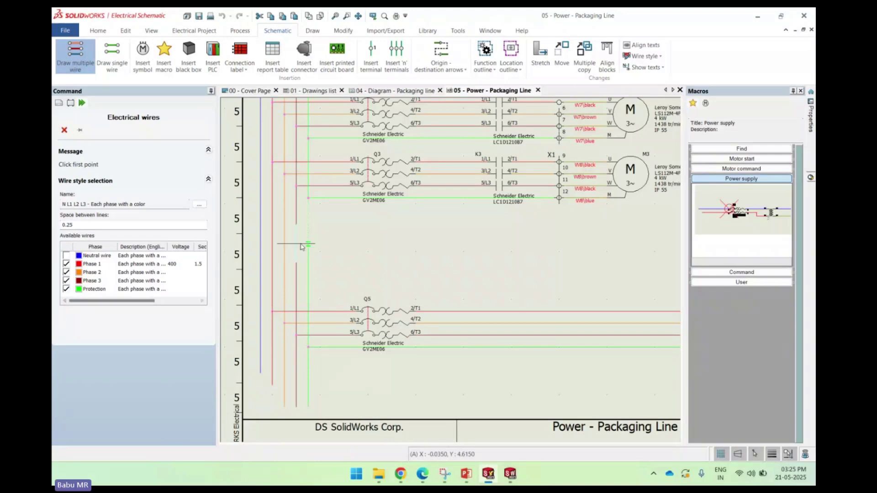
{"action": "left_click", "coordinate": [272, 237]}
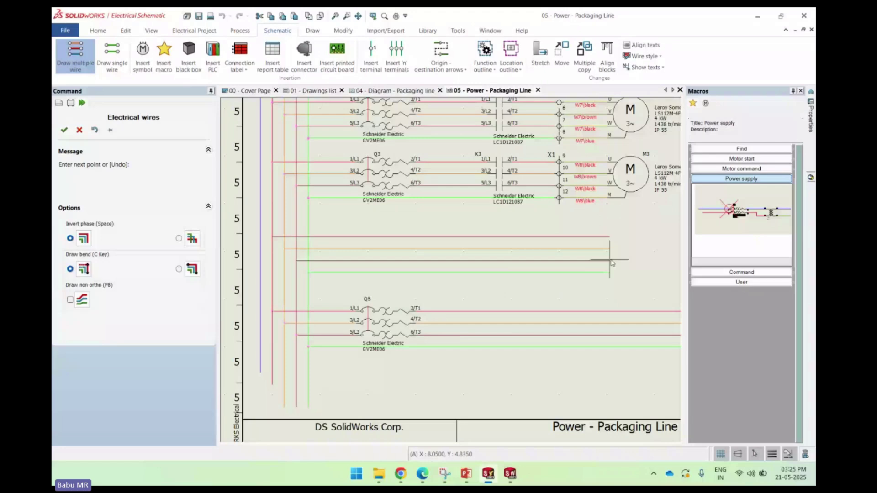
{"action": "left_click", "coordinate": [610, 259]}
{"action": "right_click", "coordinate": [610, 259]}
{"action": "scroll", "coordinate": [617, 233], "scroll_direction": "down", "scroll_amount": 1}
{"action": "middle_click_drag", "start_coordinate": [621, 229], "coordinate": [528, 234]}
{"action": "scroll", "coordinate": [529, 234], "scroll_direction": "up", "scroll_amount": 2}
{"action": "scroll", "coordinate": [503, 209], "scroll_direction": "down", "scroll_amount": 3}
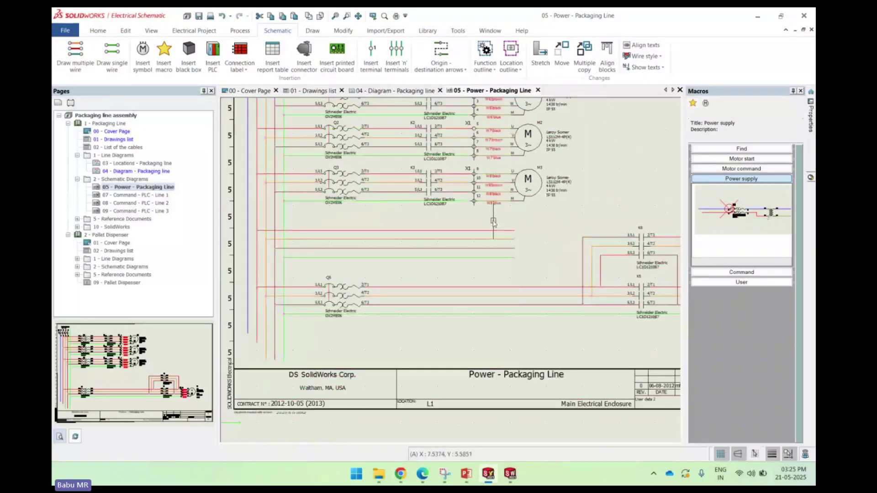
Step: Open the wire style properties of the uppermost new wire, review its numbering, cabling and technical data, and close them without changes
{"action": "scroll", "coordinate": [541, 232], "scroll_direction": "up", "scroll_amount": 2}
{"action": "left_click", "coordinate": [445, 226]}
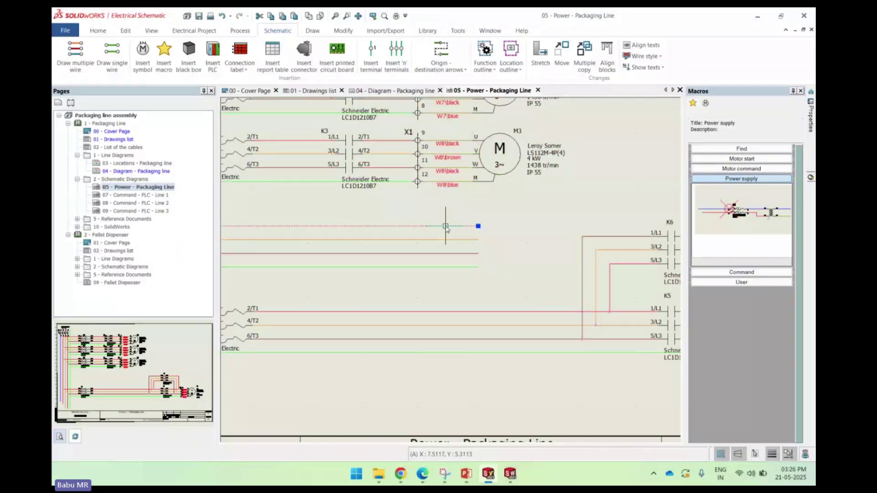
{"action": "right_click", "coordinate": [446, 226]}
{"action": "mouse_move", "coordinate": [548, 208]}
{"action": "left_click", "coordinate": [612, 208]}
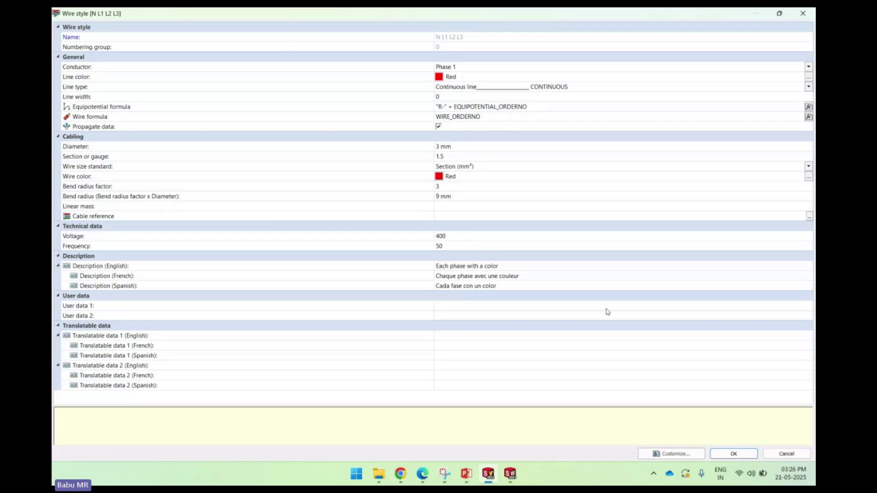
{"action": "left_click", "coordinate": [786, 454]}
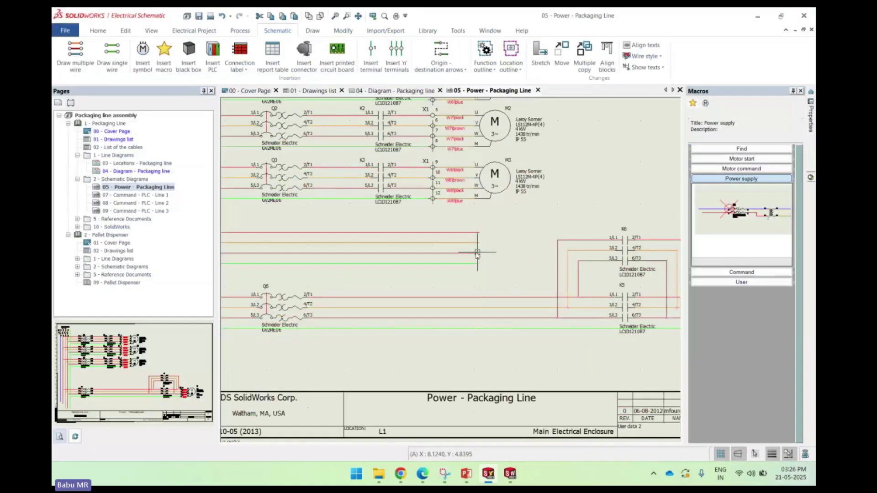
Step: Choose the 3 phase motor symbol from the Motors class for insertion into the schematic
{"action": "scroll", "coordinate": [477, 254], "scroll_direction": "up", "scroll_amount": 2}
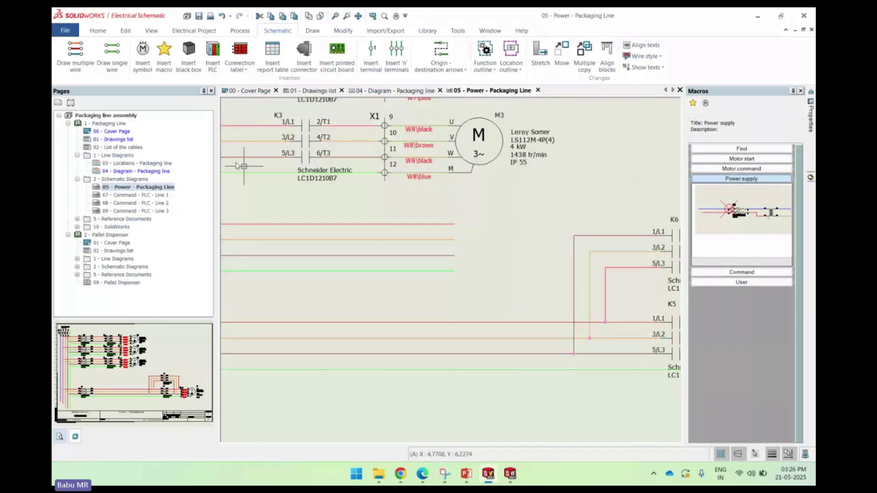
{"action": "left_click", "coordinate": [143, 50]}
{"action": "left_click", "coordinate": [151, 271]}
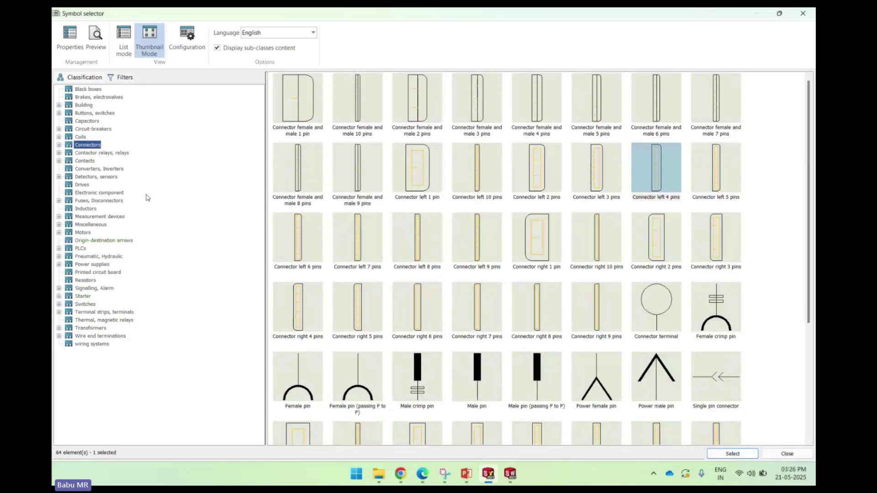
{"action": "left_click", "coordinate": [82, 234]}
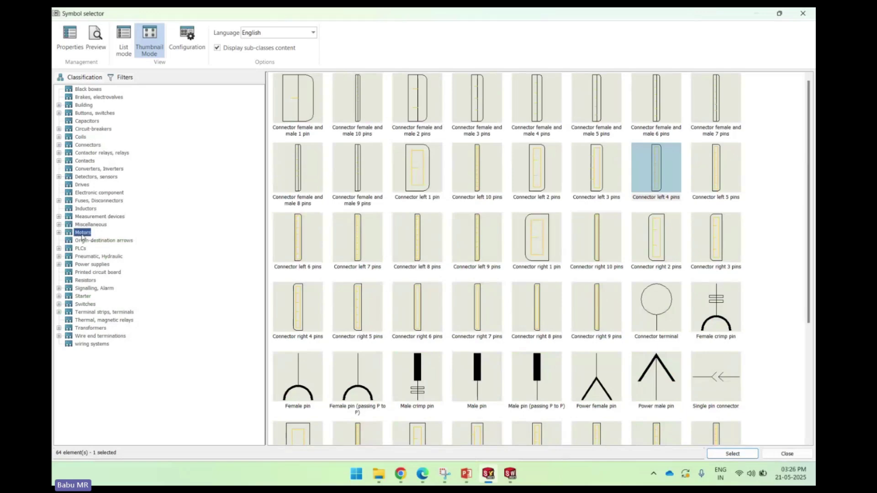
{"action": "left_click", "coordinate": [301, 99]}
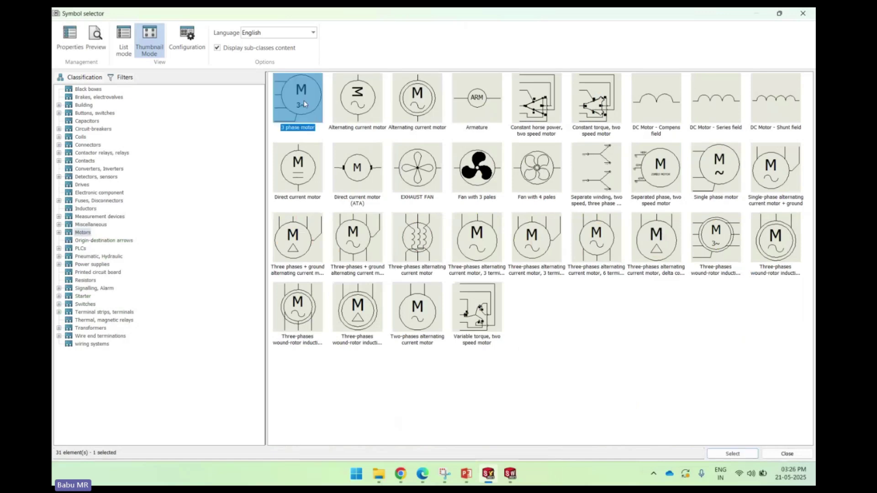
{"action": "left_click", "coordinate": [749, 458]}
Step: Orient the motor symbol with its terminals facing the new wires and place it at their open ends
{"action": "right_click", "coordinate": [515, 247]}
{"action": "right_click", "coordinate": [515, 246]}
{"action": "right_click", "coordinate": [514, 240]}
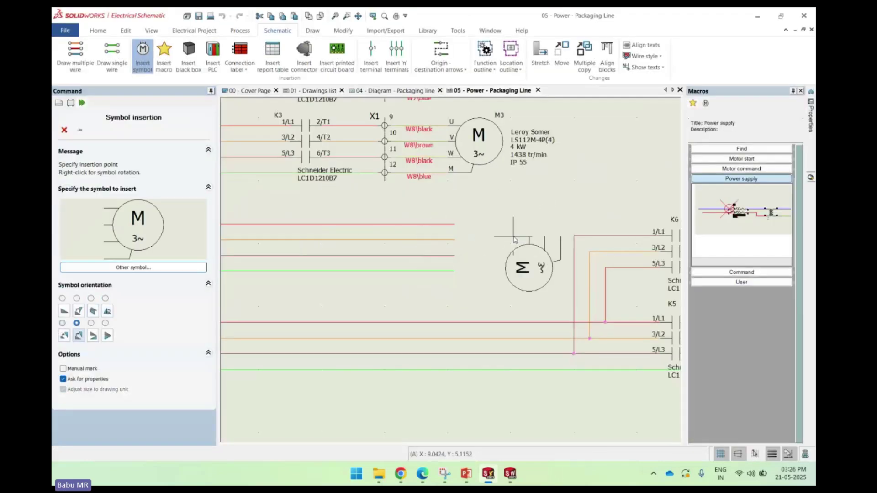
{"action": "right_click", "coordinate": [507, 237]}
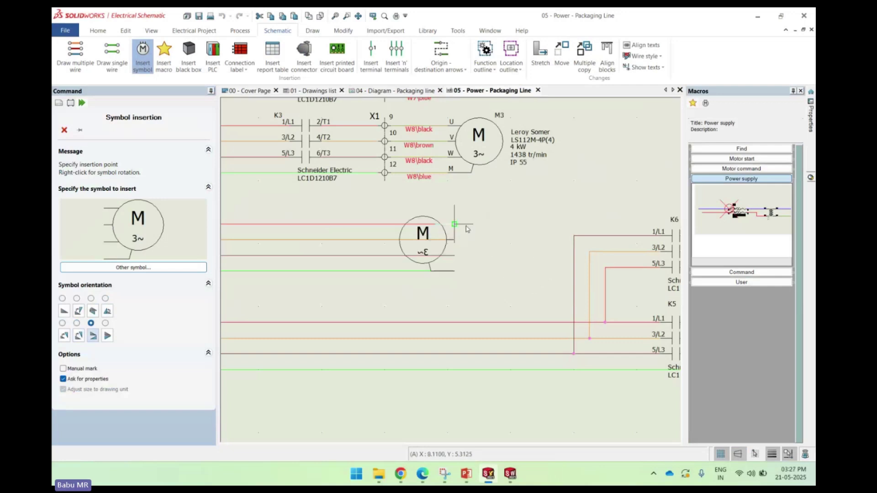
{"action": "right_click", "coordinate": [475, 221]}
{"action": "right_click", "coordinate": [486, 247]}
{"action": "right_click", "coordinate": [491, 270]}
{"action": "left_click", "coordinate": [445, 227]}
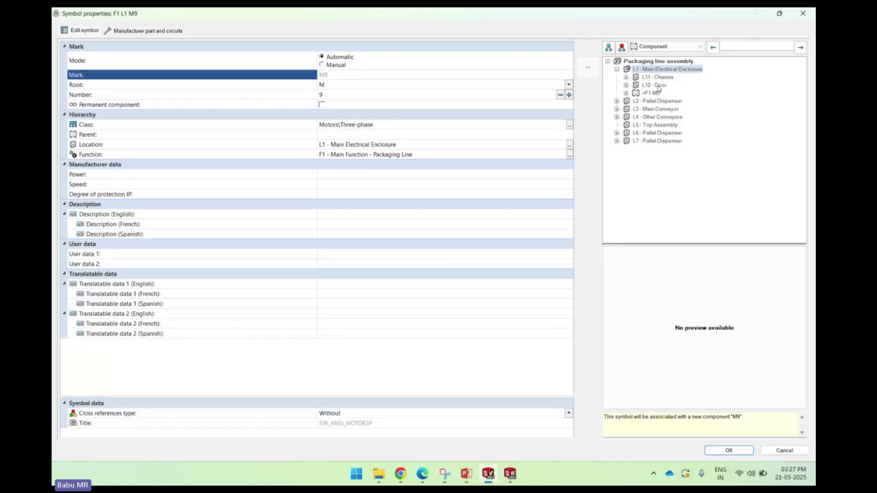
Step: Associate the motor symbol with the existing component M5 in the L1 - Main Electrical Enclosure location
{"action": "left_click", "coordinate": [626, 77]}
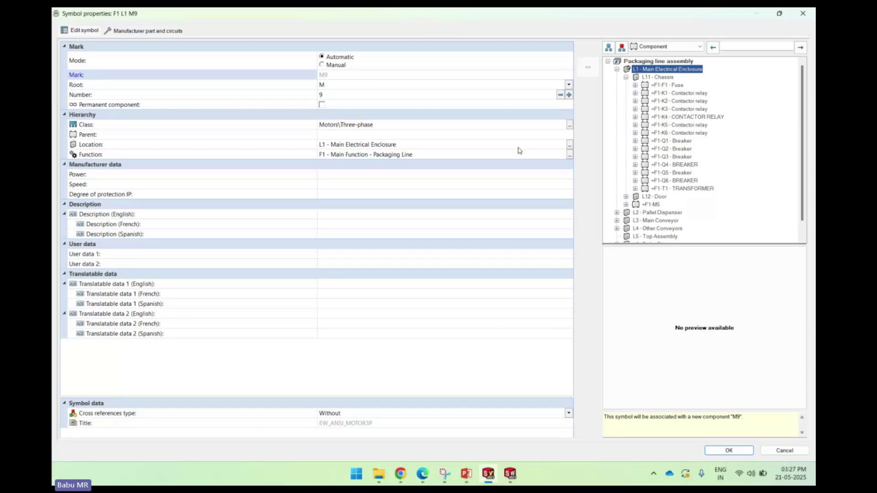
{"action": "left_click", "coordinate": [652, 205]}
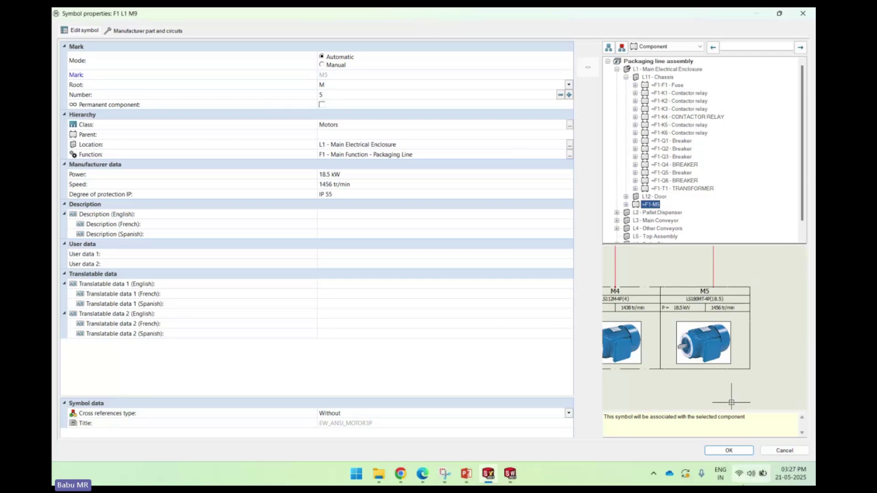
{"action": "left_click", "coordinate": [729, 451]}
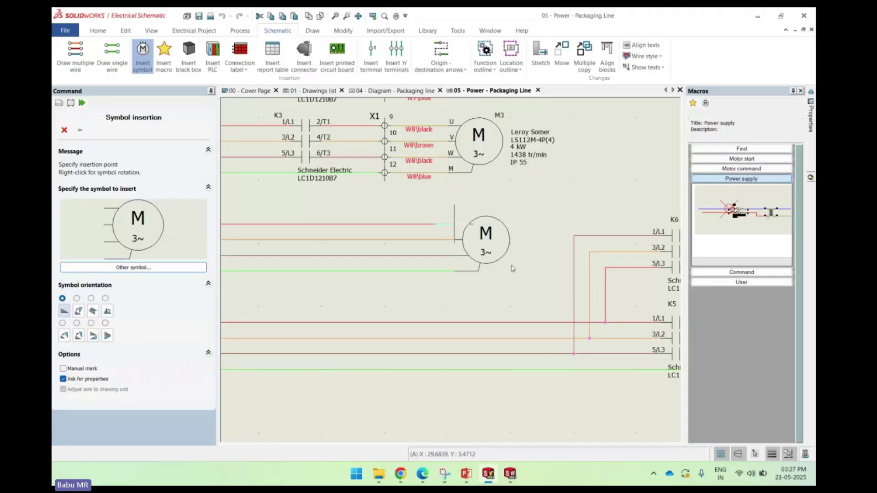
{"action": "scroll", "coordinate": [563, 253], "scroll_direction": "up", "scroll_amount": 3}
{"action": "scroll", "coordinate": [544, 223], "scroll_direction": "up", "scroll_amount": 1}
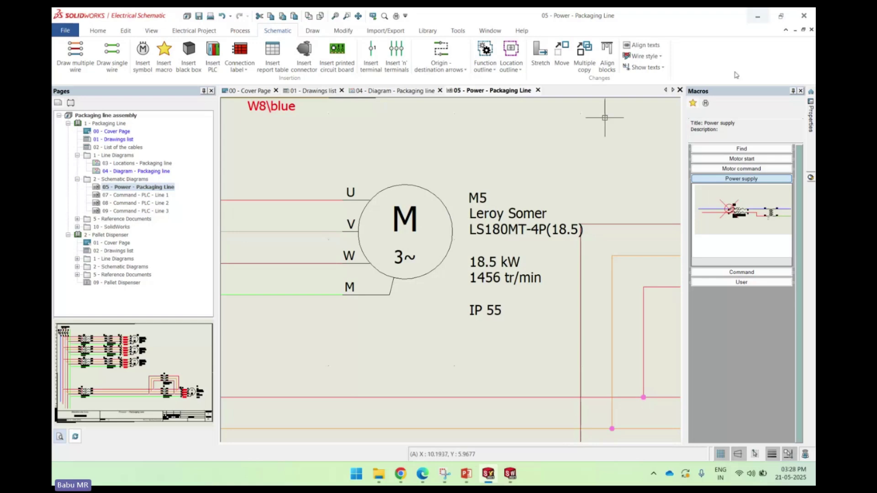
Step: Insert a 3 poles magneto-thermal circuit breaker on the phase wires feeding motor M5, between breakers Q3 and Q5
{"action": "scroll", "coordinate": [589, 176], "scroll_direction": "down", "scroll_amount": 4}
{"action": "scroll", "coordinate": [348, 153], "scroll_direction": "up", "scroll_amount": 1}
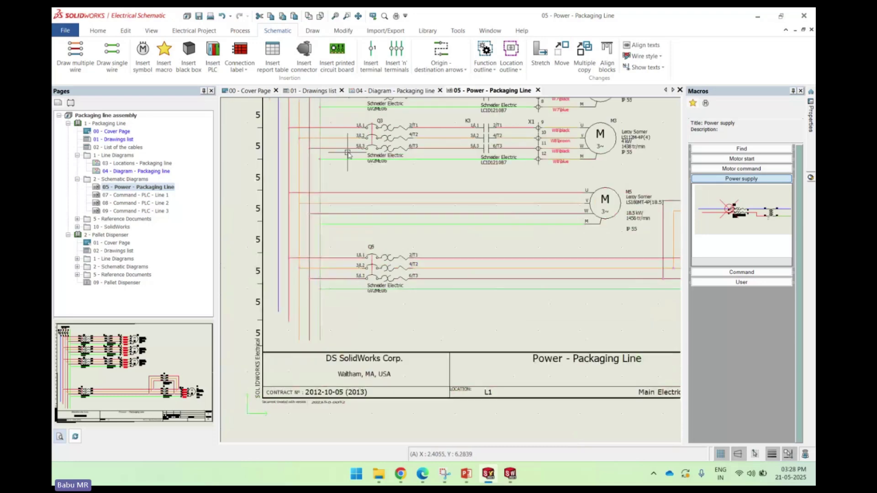
{"action": "left_click", "coordinate": [142, 55]}
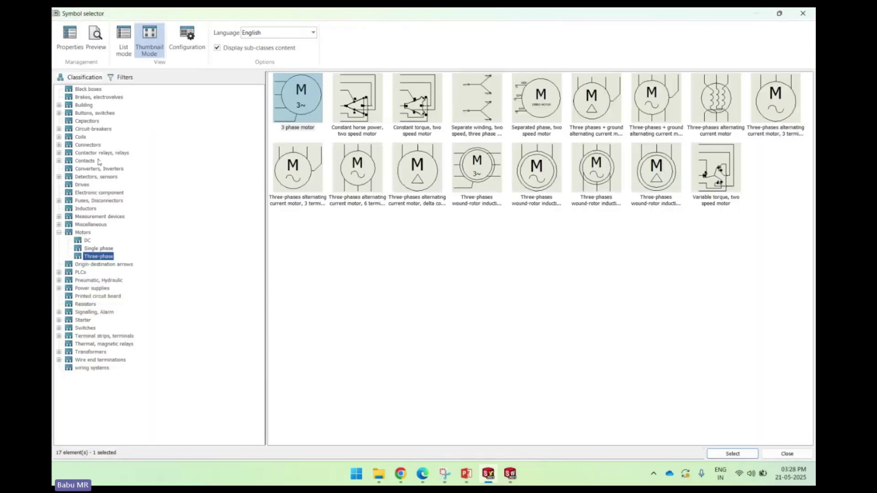
{"action": "left_click", "coordinate": [94, 130]}
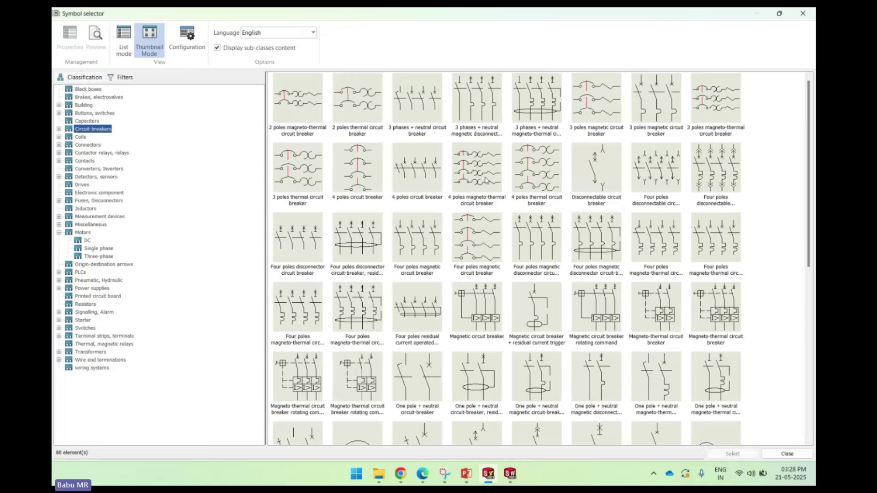
{"action": "left_click", "coordinate": [487, 180]}
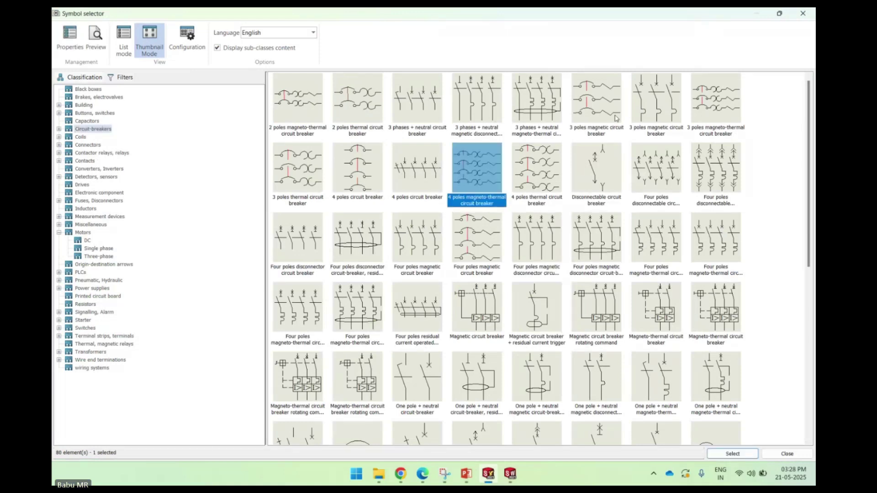
{"action": "left_click", "coordinate": [726, 111]}
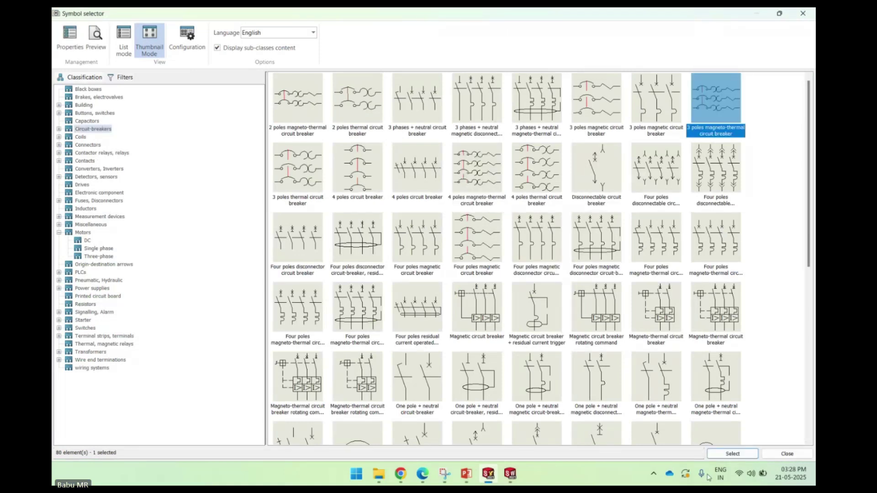
{"action": "left_click", "coordinate": [732, 454]}
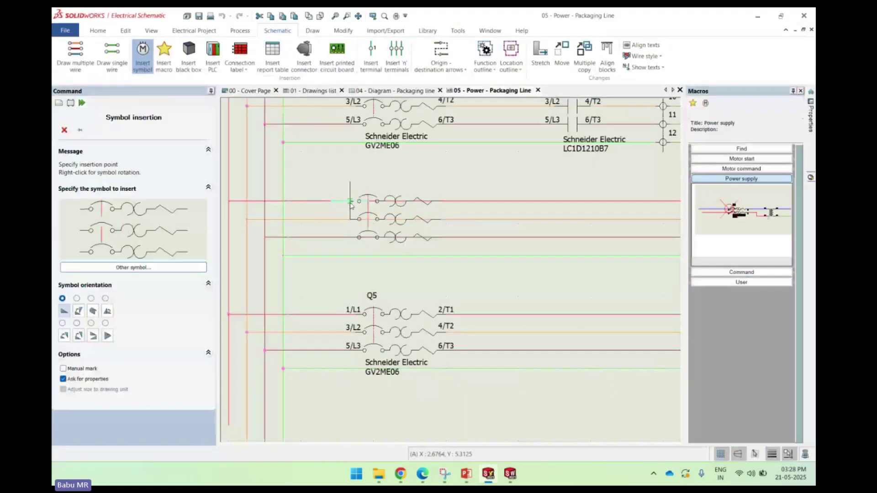
{"action": "left_click", "coordinate": [351, 207]}
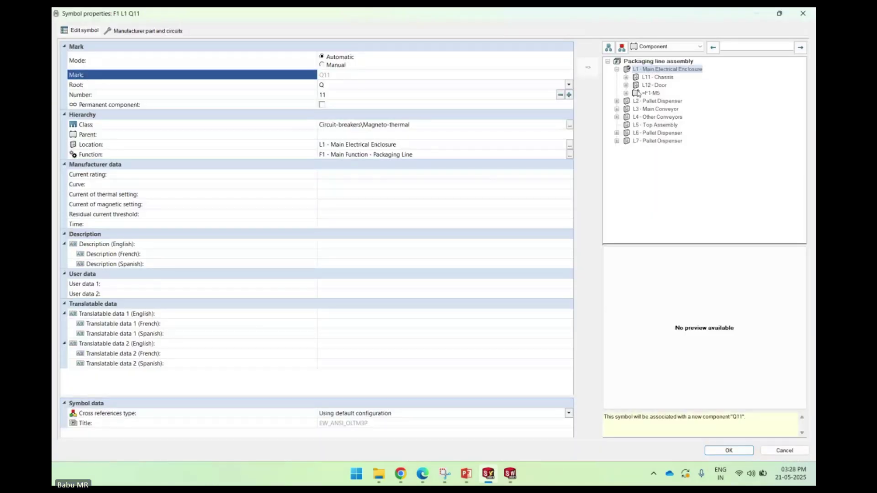
Step: Associate the placed breaker symbol with the existing component Q4 - BREAKER in the L11 - Chassis location
{"action": "left_click", "coordinate": [626, 77]}
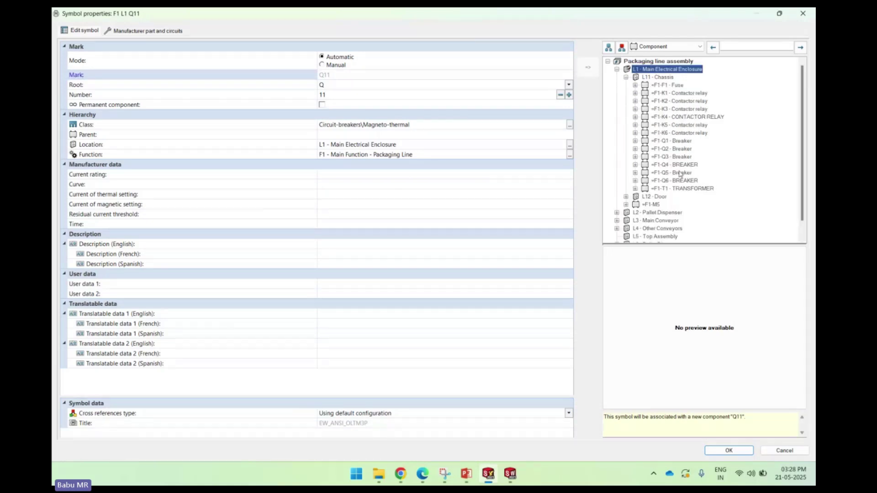
{"action": "left_click", "coordinate": [678, 165]}
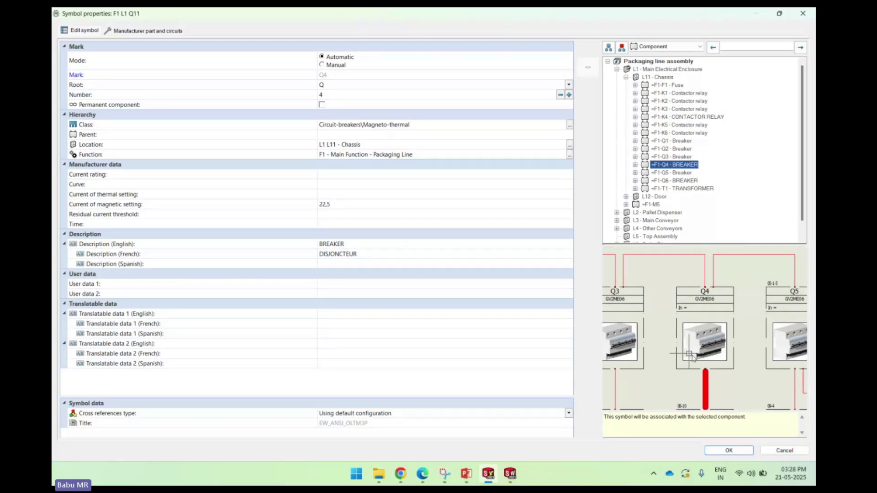
{"action": "key", "text": "Return"}
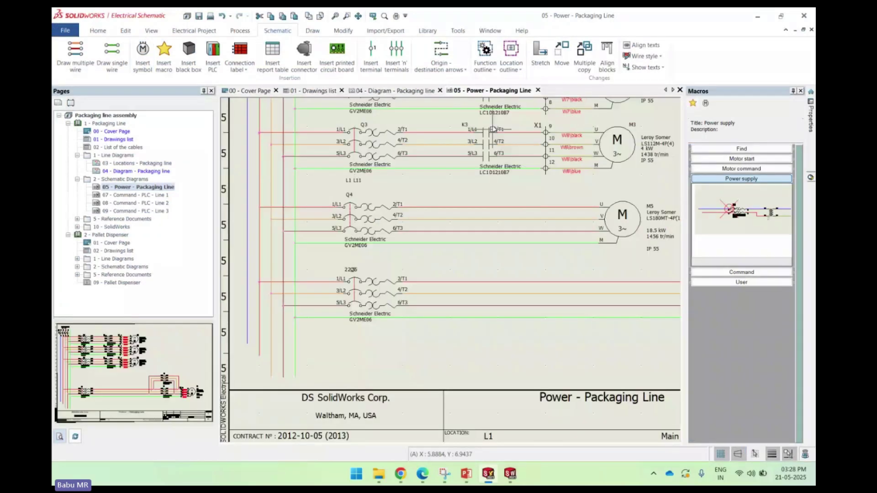
Step: Copy contactor K3 and paste it directly below, onto the phase wires between breaker Q4 and motor M5
{"action": "scroll", "coordinate": [492, 119], "scroll_direction": "up", "scroll_amount": 2}
{"action": "left_click", "coordinate": [438, 130]}
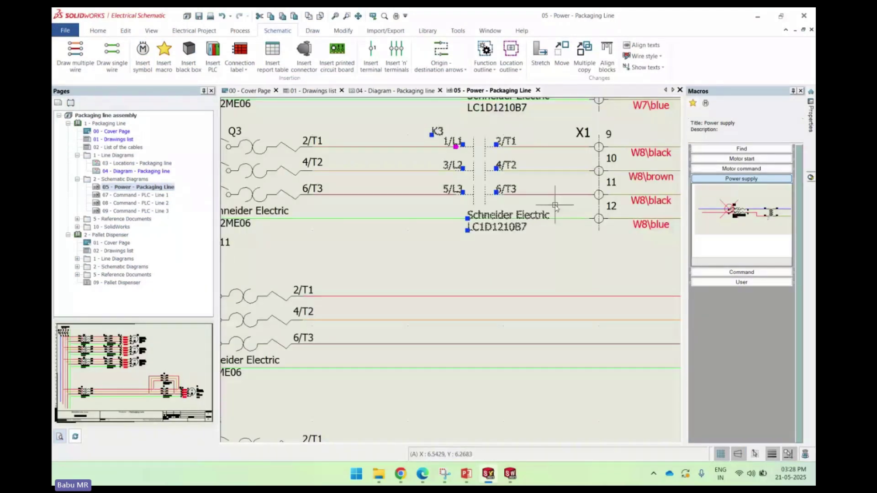
{"action": "key", "text": "ctrl+v"}
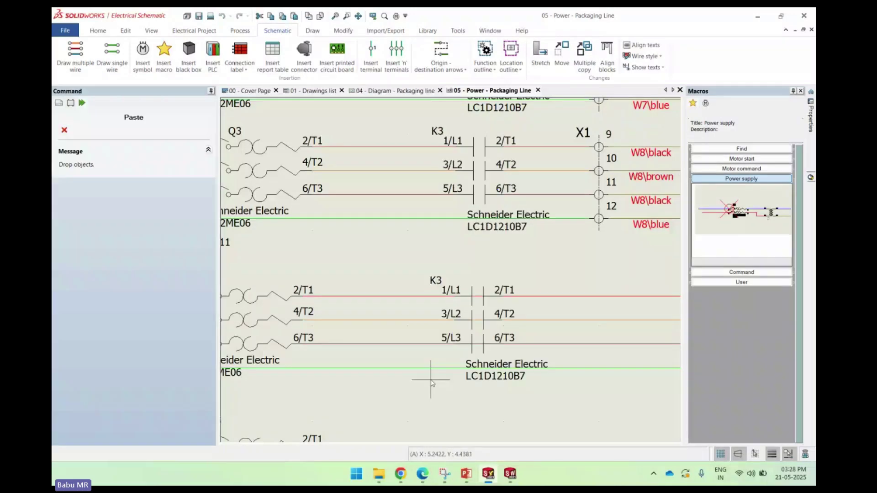
{"action": "left_click", "coordinate": [431, 380]}
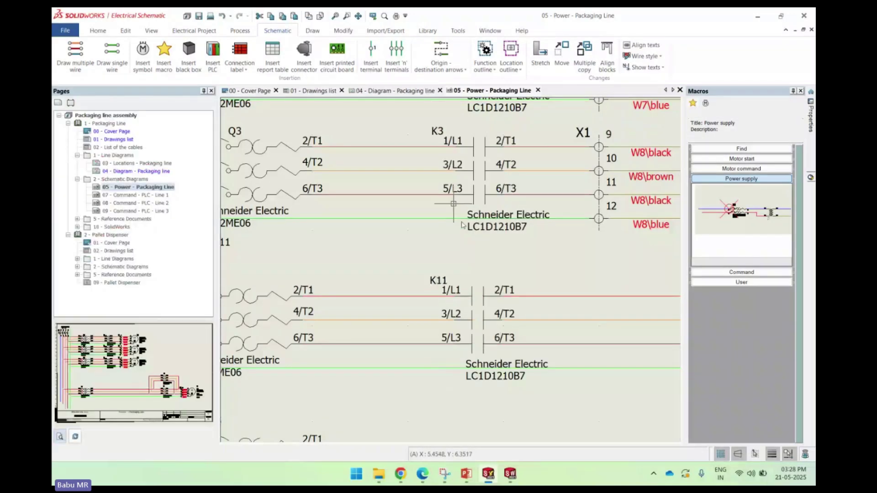
{"action": "scroll", "coordinate": [480, 349], "scroll_direction": "up", "scroll_amount": 1}
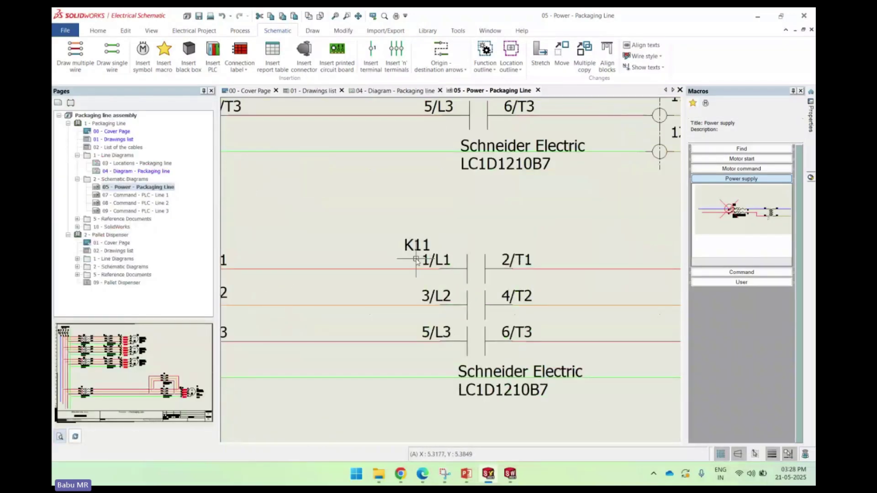
{"action": "scroll", "coordinate": [412, 209], "scroll_direction": "down", "scroll_amount": 1}
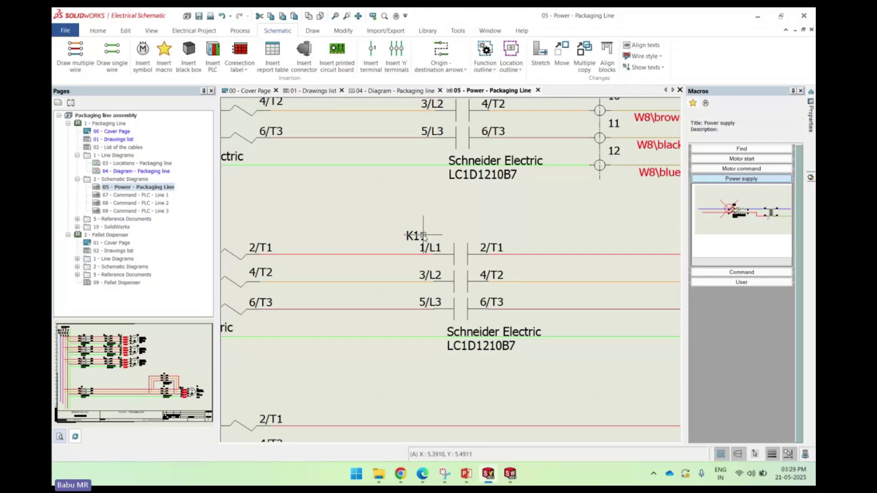
Step: Associate the pasted contactor symbol with the existing component K4 - CONTACTOR RELAY in the L11 - Chassis location
{"action": "scroll", "coordinate": [424, 236], "scroll_direction": "up", "scroll_amount": 1}
{"action": "right_click", "coordinate": [409, 229]}
{"action": "key", "text": "Escape"}
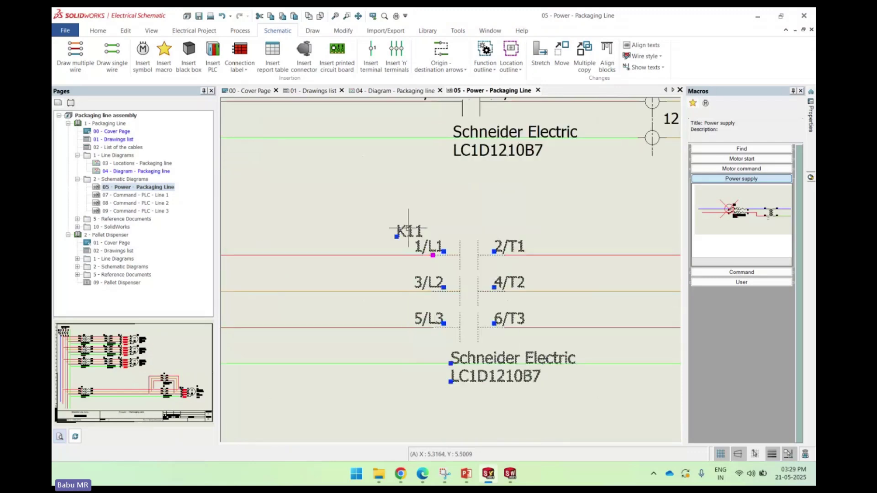
{"action": "double_click", "coordinate": [409, 229]}
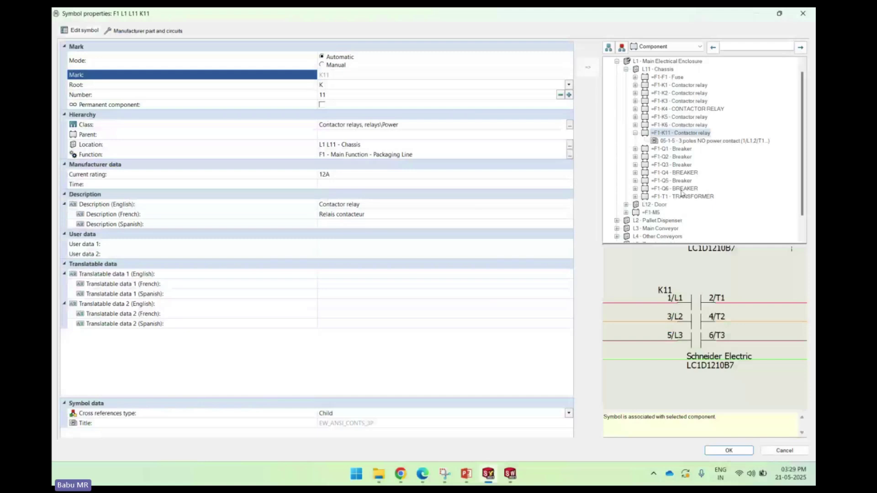
{"action": "left_click", "coordinate": [674, 110]}
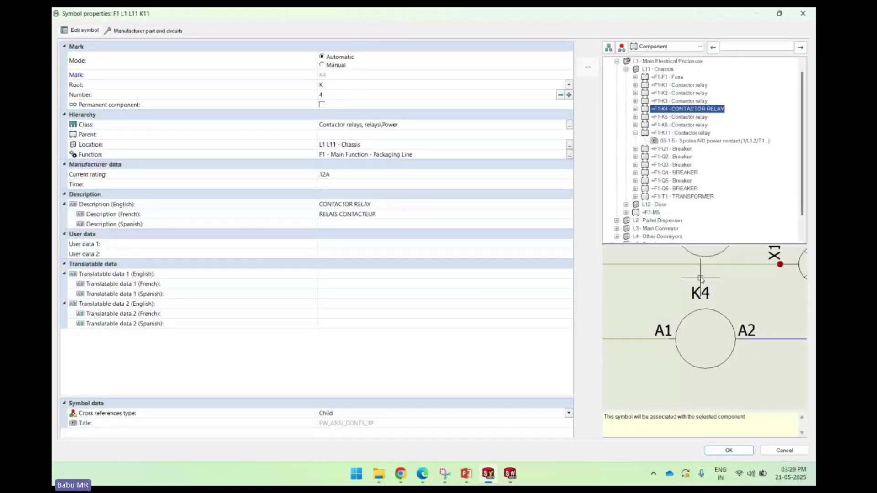
{"action": "left_click", "coordinate": [728, 450]}
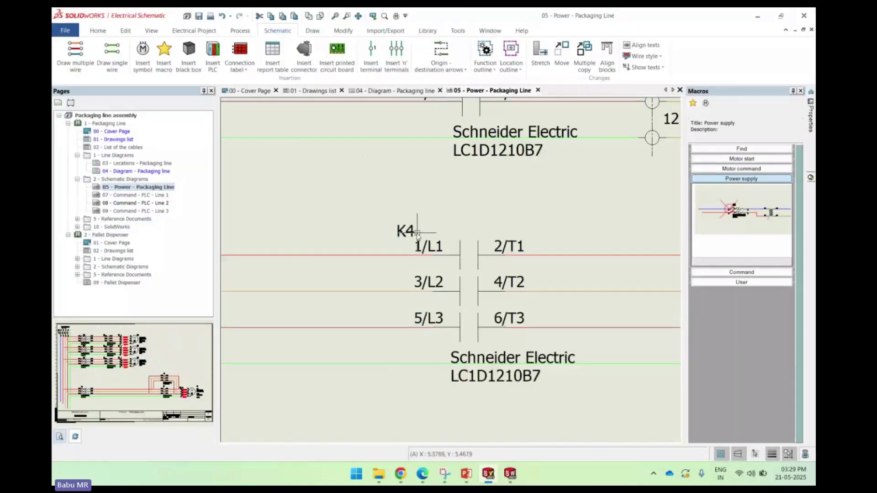
Step: Insert terminals across all four wires between contactor K4 and motor M5, assigning them all to terminal strip X1 in L11 - Chassis
{"action": "scroll", "coordinate": [417, 233], "scroll_direction": "down", "scroll_amount": 3}
{"action": "middle_click_drag", "start_coordinate": [521, 231], "coordinate": [455, 220]}
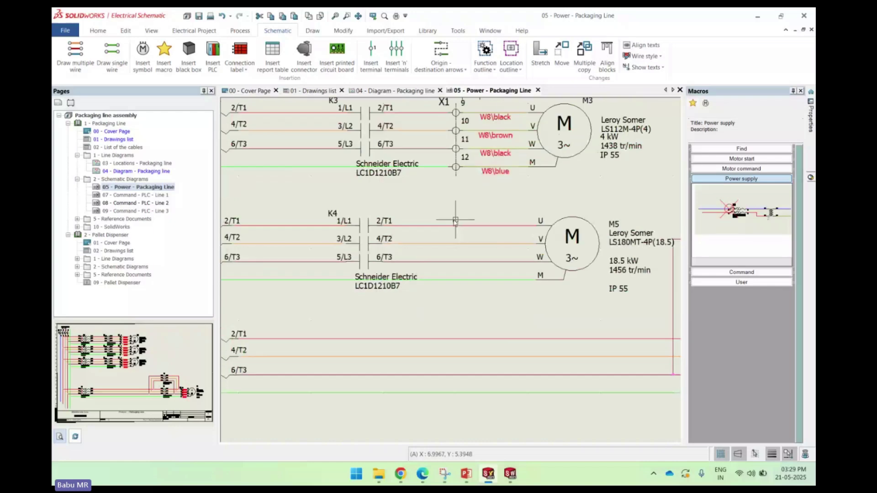
{"action": "left_click", "coordinate": [404, 66]}
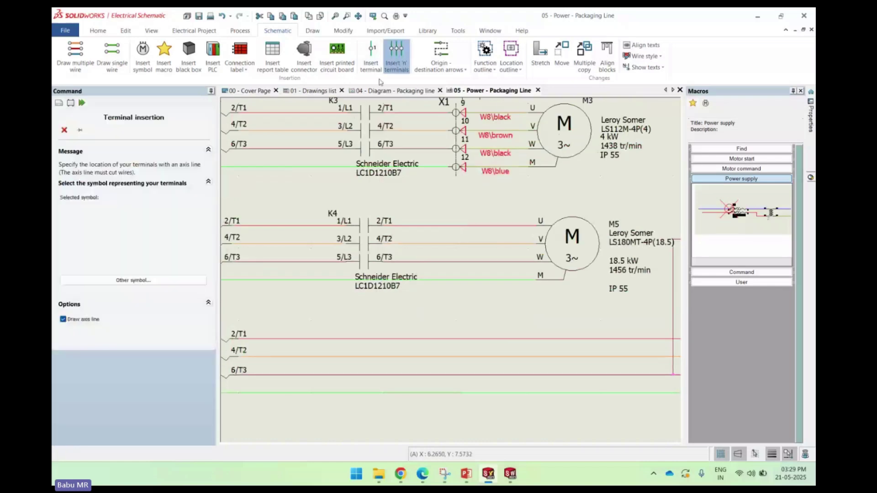
{"action": "left_click", "coordinate": [457, 212]}
{"action": "left_click", "coordinate": [444, 312]}
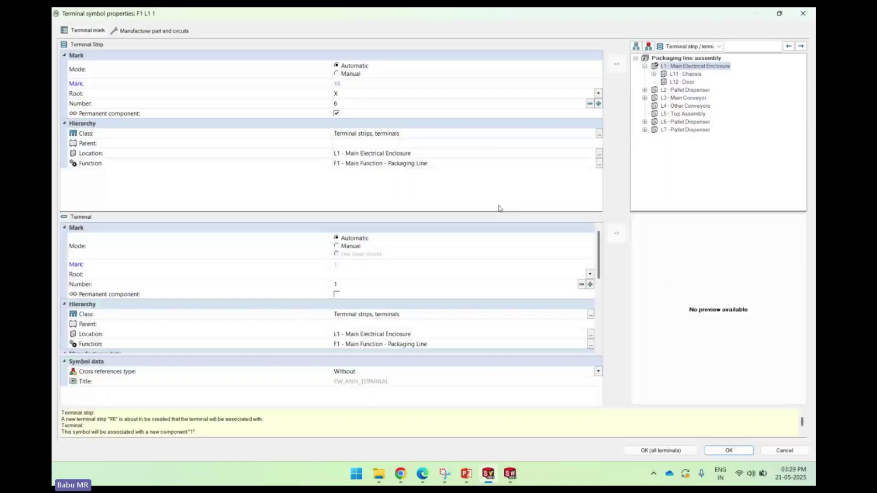
{"action": "left_click", "coordinate": [707, 83]}
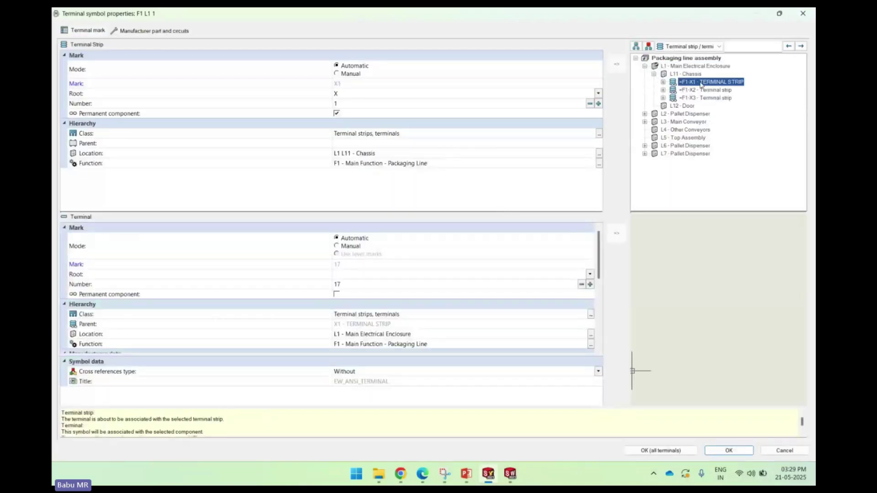
{"action": "left_click", "coordinate": [670, 449]}
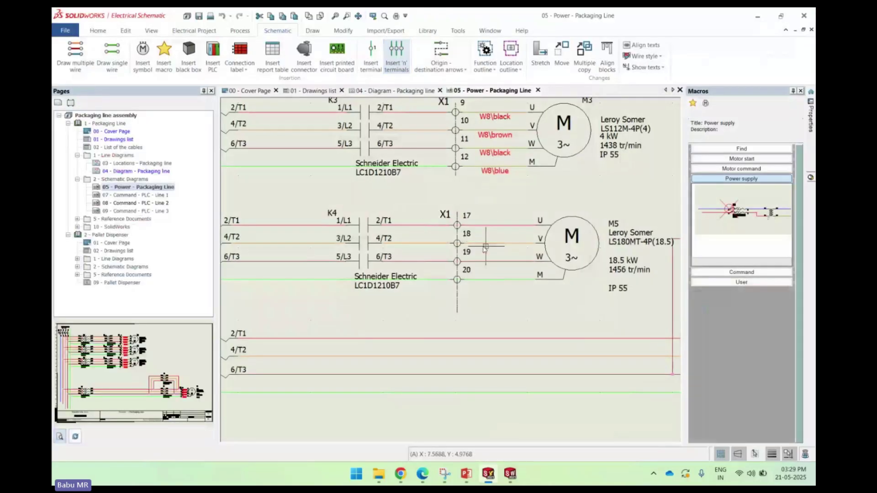
Step: Examine the new X1 terminals, the K5/K6 branch terminals and the complete motor M5 power circuit
{"action": "scroll", "coordinate": [571, 266], "scroll_direction": "up", "scroll_amount": 1}
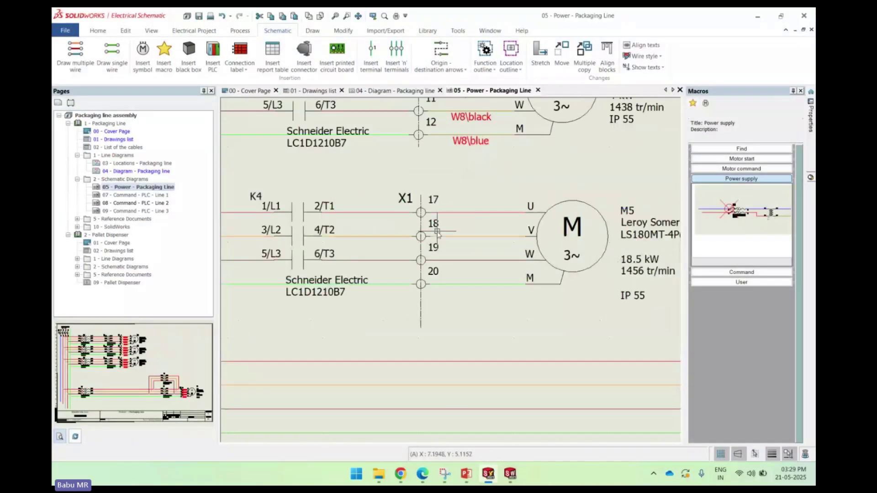
{"action": "scroll", "coordinate": [433, 265], "scroll_direction": "down", "scroll_amount": 3}
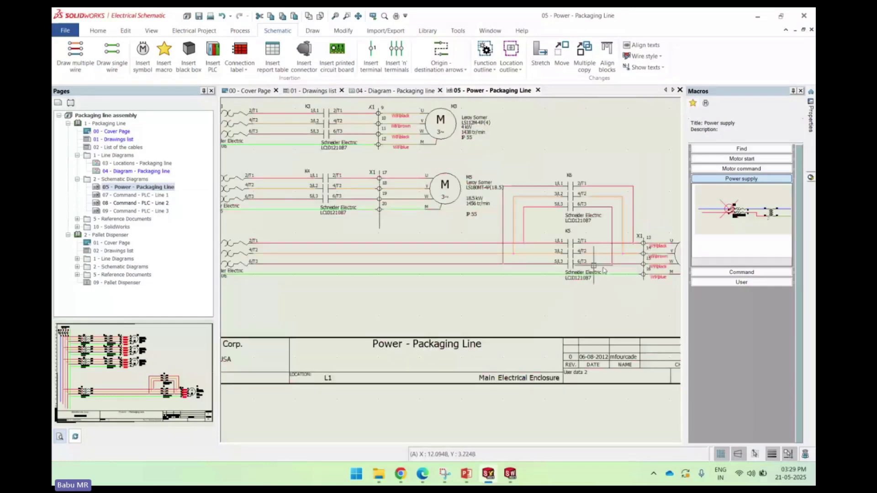
{"action": "scroll", "coordinate": [604, 270], "scroll_direction": "up", "scroll_amount": 5}
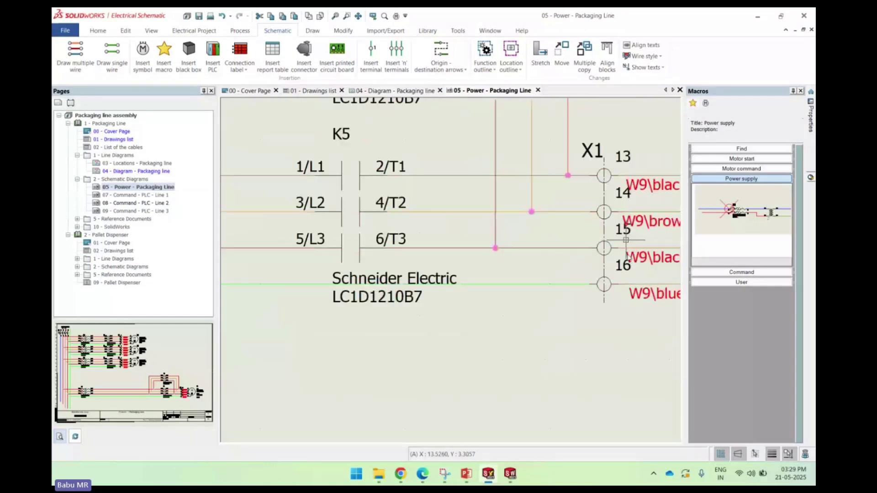
{"action": "scroll", "coordinate": [647, 291], "scroll_direction": "down", "scroll_amount": 3}
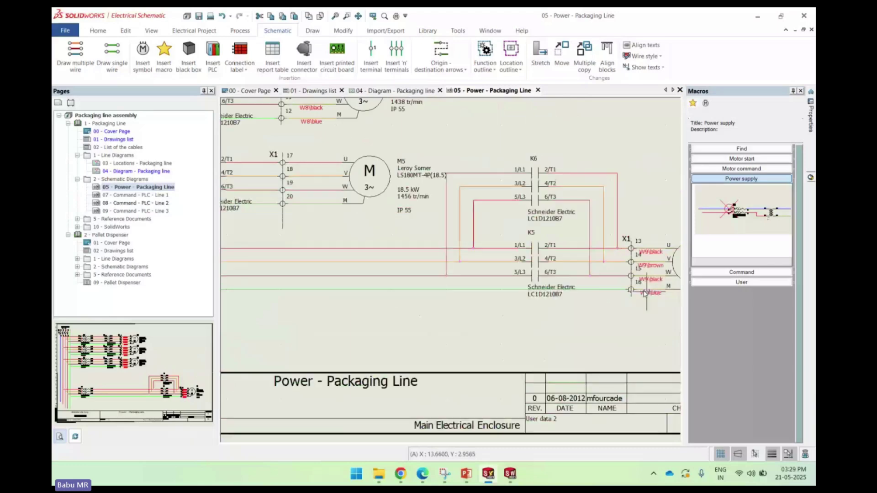
{"action": "scroll", "coordinate": [349, 194], "scroll_direction": "up", "scroll_amount": 1}
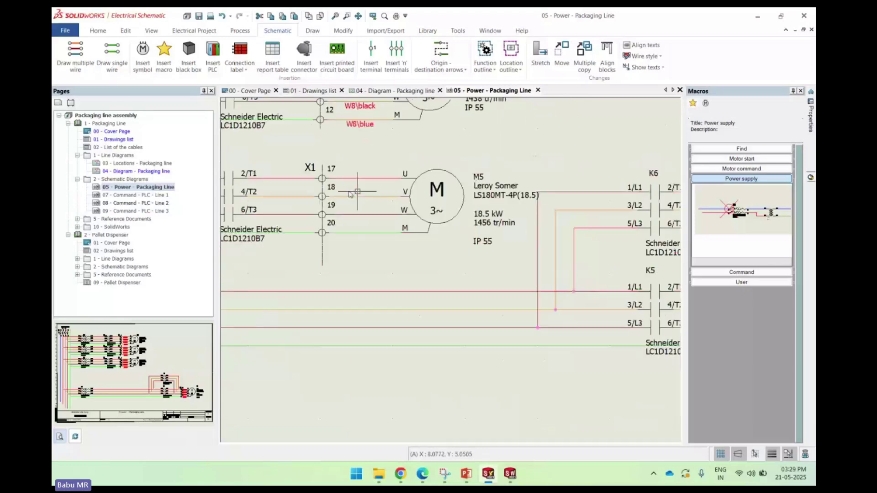
{"action": "scroll", "coordinate": [350, 194], "scroll_direction": "up", "scroll_amount": 1}
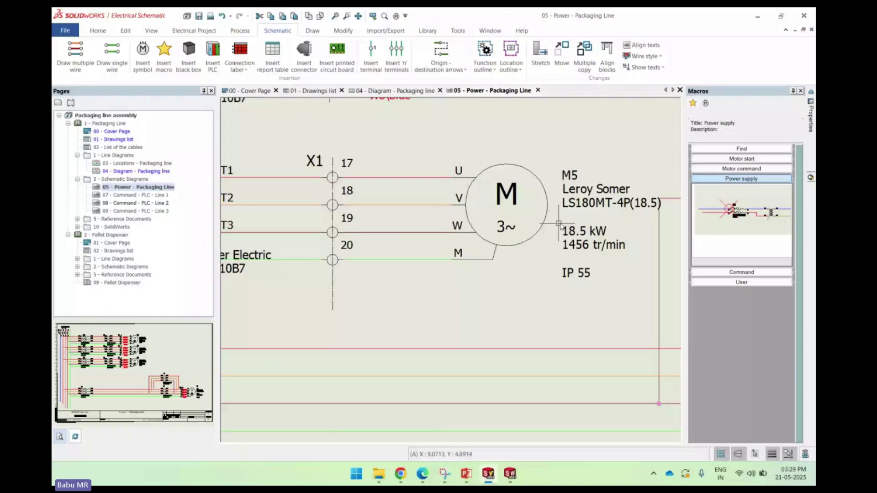
{"action": "scroll", "coordinate": [559, 224], "scroll_direction": "down", "scroll_amount": 3}
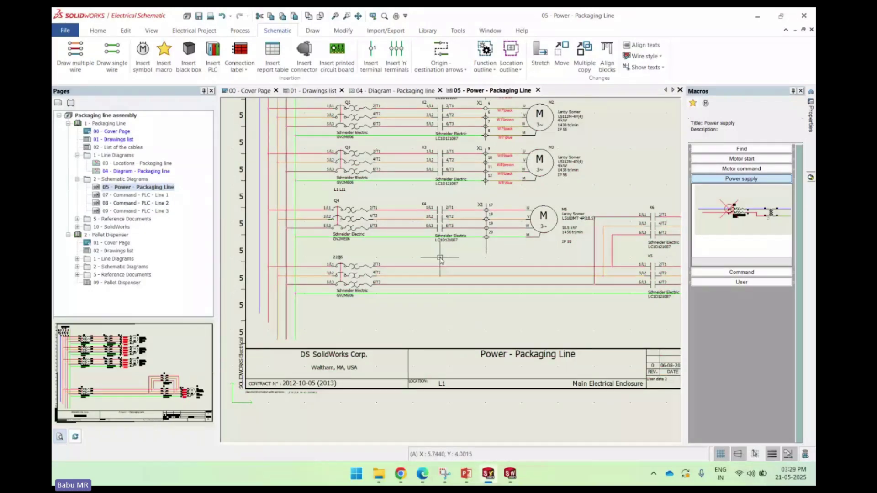
{"action": "scroll", "coordinate": [440, 257], "scroll_direction": "down", "scroll_amount": 1}
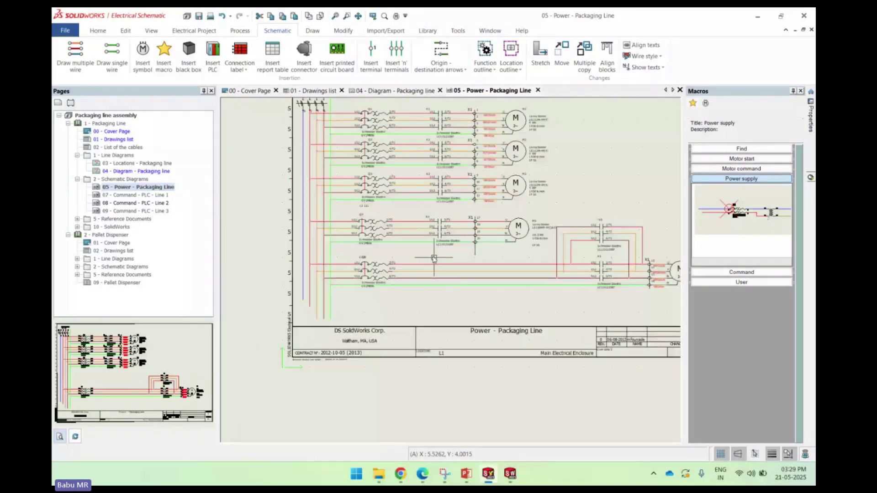
{"action": "scroll", "coordinate": [433, 259], "scroll_direction": "up", "scroll_amount": 1}
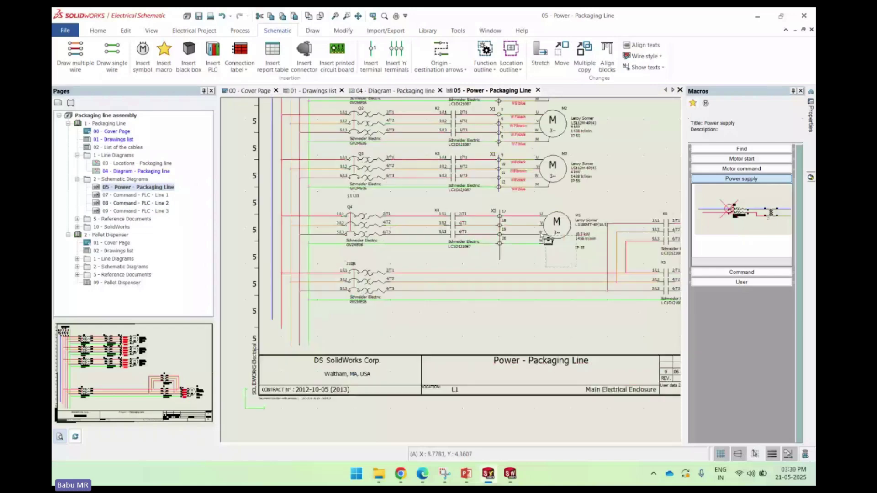
{"action": "left_click_drag", "start_coordinate": [547, 240], "coordinate": [315, 200]}
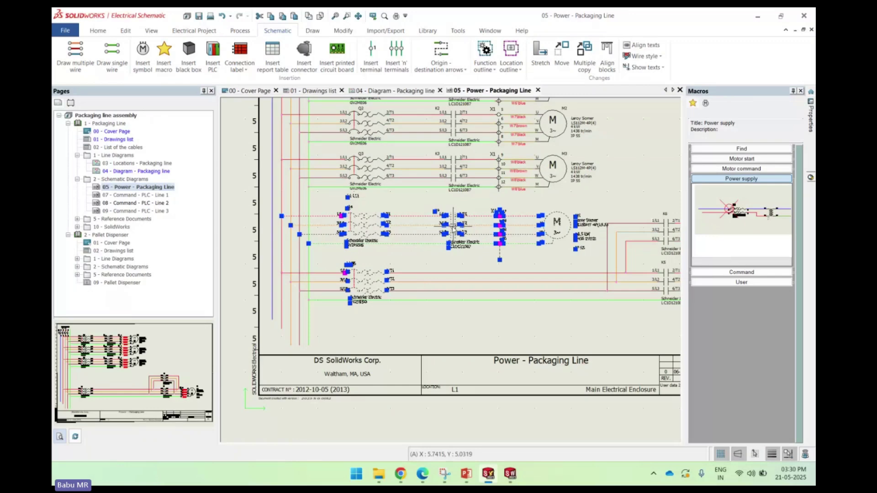
{"action": "left_click", "coordinate": [453, 225]}
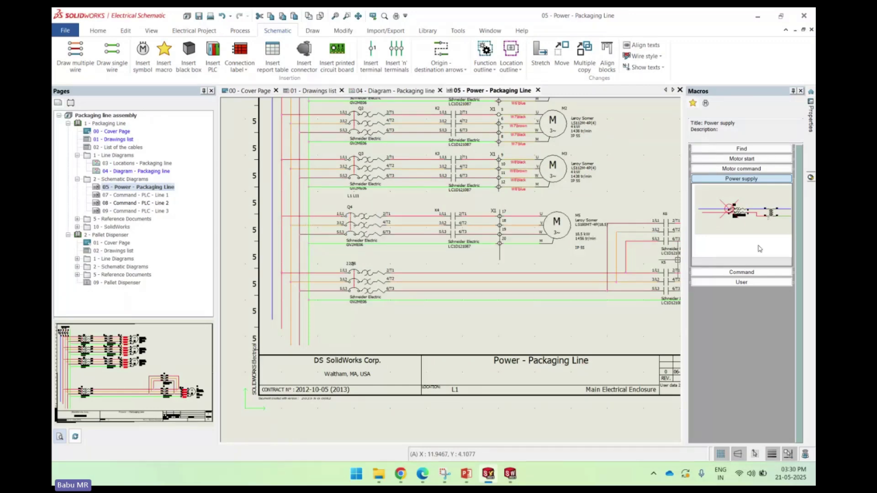
Step: Extend the lower ends of the blue and red vertical supply wires to line up with the neighbouring supply wires
{"action": "left_click", "coordinate": [273, 322]}
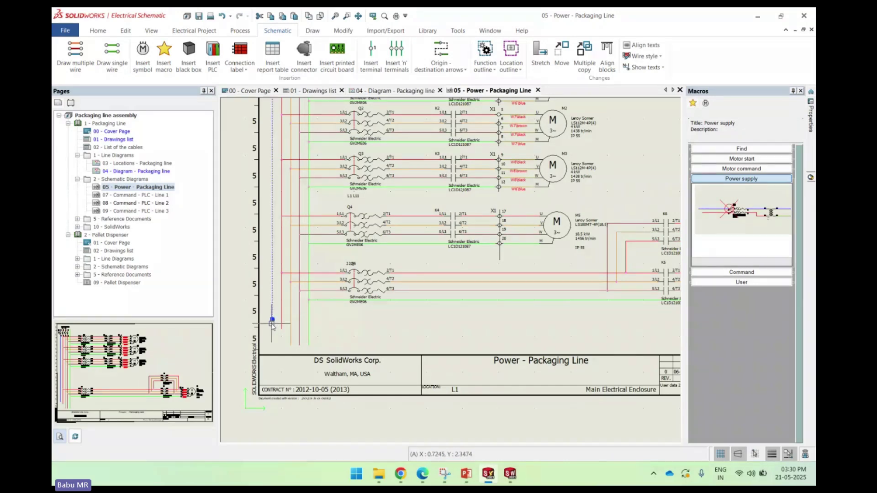
{"action": "left_click_drag", "start_coordinate": [272, 321], "coordinate": [272, 343]}
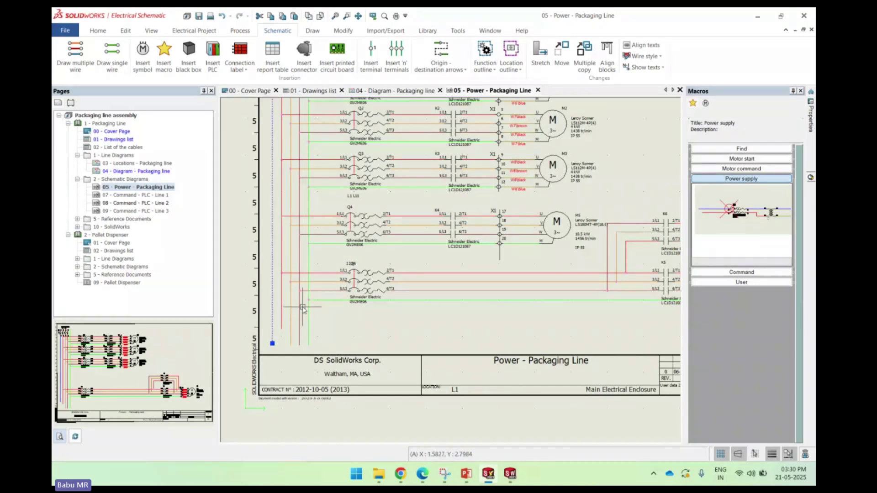
{"action": "left_click", "coordinate": [281, 328]}
{"action": "left_click", "coordinate": [281, 329]}
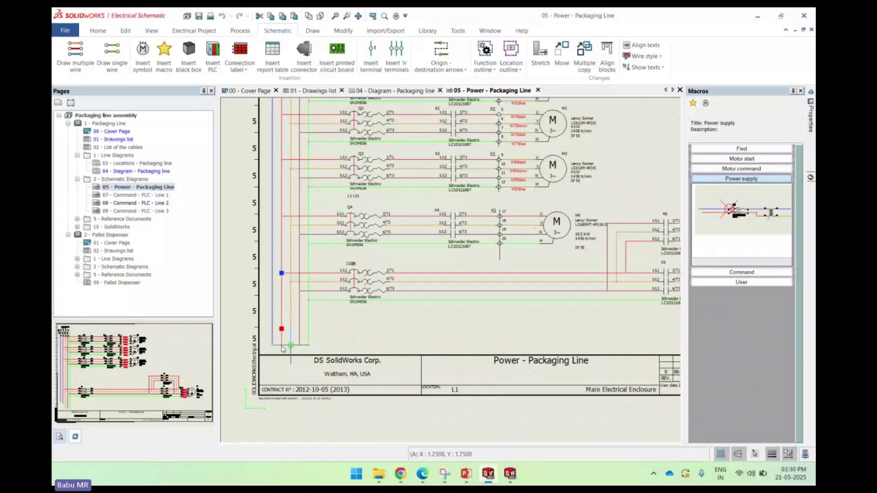
{"action": "scroll", "coordinate": [282, 350], "scroll_direction": "up", "scroll_amount": 2}
{"action": "left_click", "coordinate": [277, 346]}
{"action": "key", "text": "Escape"}
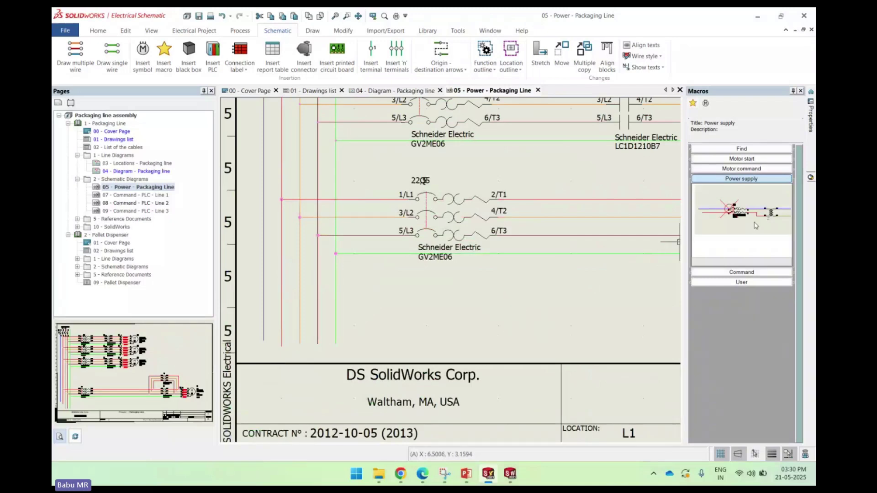
Step: Insert the Power supply macro below breaker Q5 with the default paste options and associate its breaker with the existing component Q6
{"action": "left_click_drag", "start_coordinate": [759, 215], "coordinate": [418, 314]}
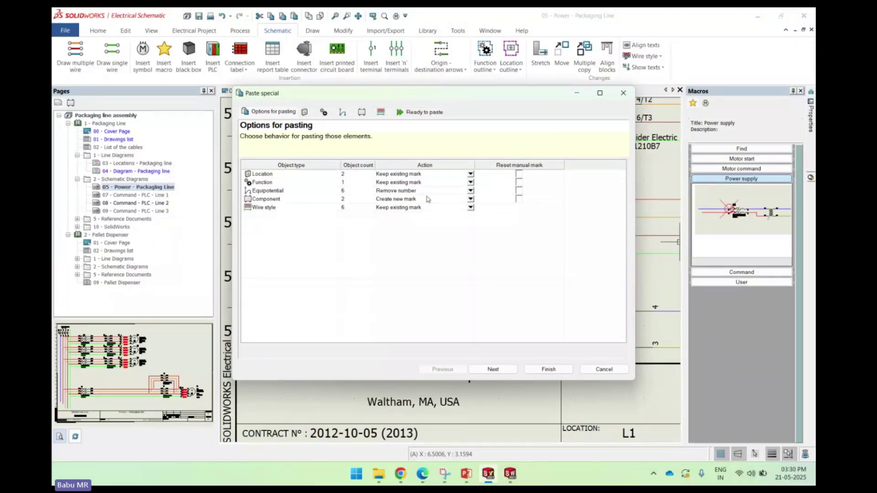
{"action": "left_click", "coordinate": [548, 369]}
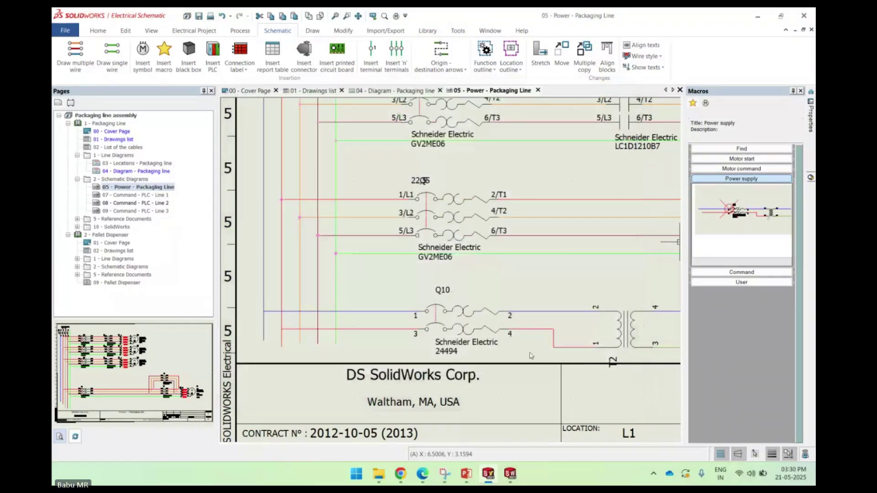
{"action": "scroll", "coordinate": [448, 311], "scroll_direction": "up", "scroll_amount": 2}
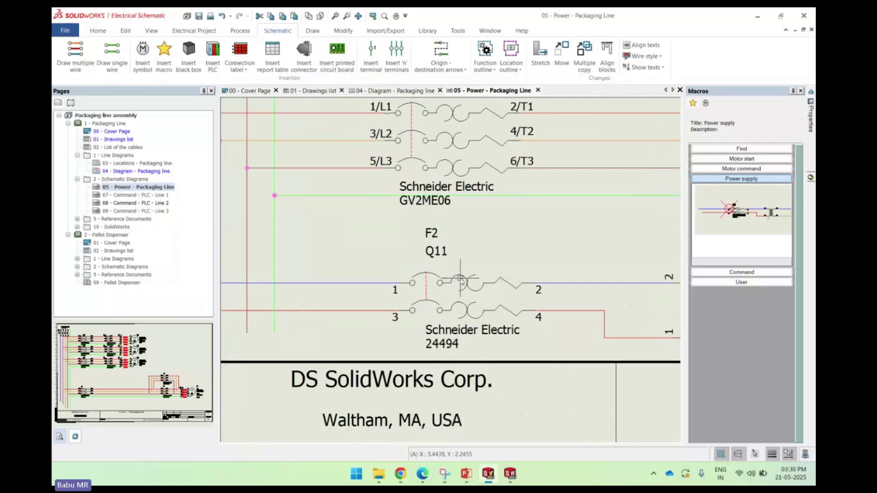
{"action": "right_click", "coordinate": [459, 276]}
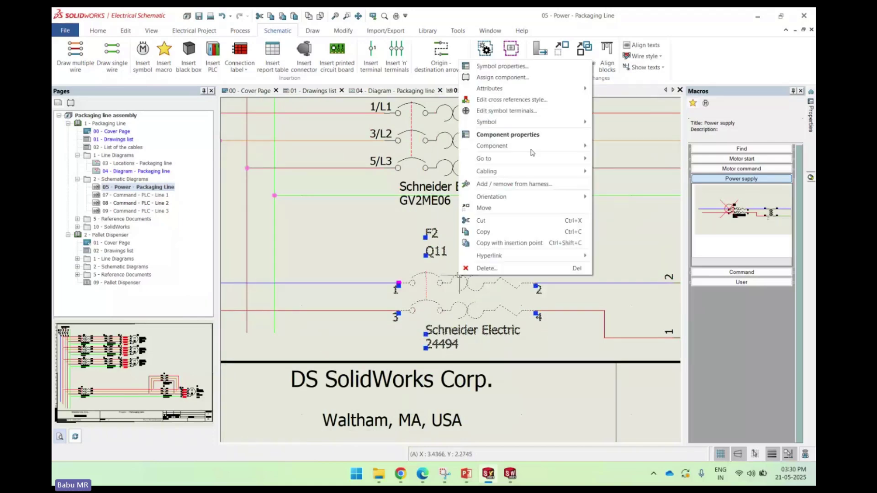
{"action": "left_click", "coordinate": [518, 69]}
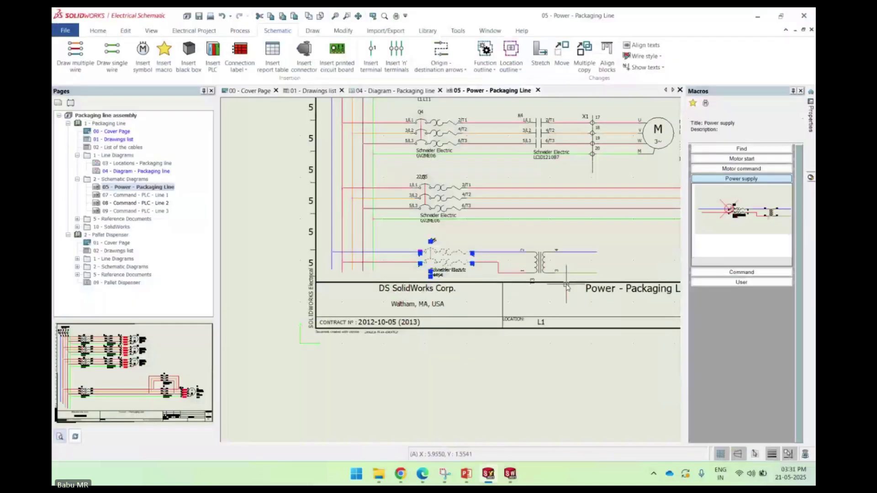
Step: Associate the macro's transformer symbol with the existing component T1 - TRANSFORMER in the L11 - Chassis location
{"action": "scroll", "coordinate": [516, 264], "scroll_direction": "up", "scroll_amount": 3}
{"action": "left_click", "coordinate": [557, 257]}
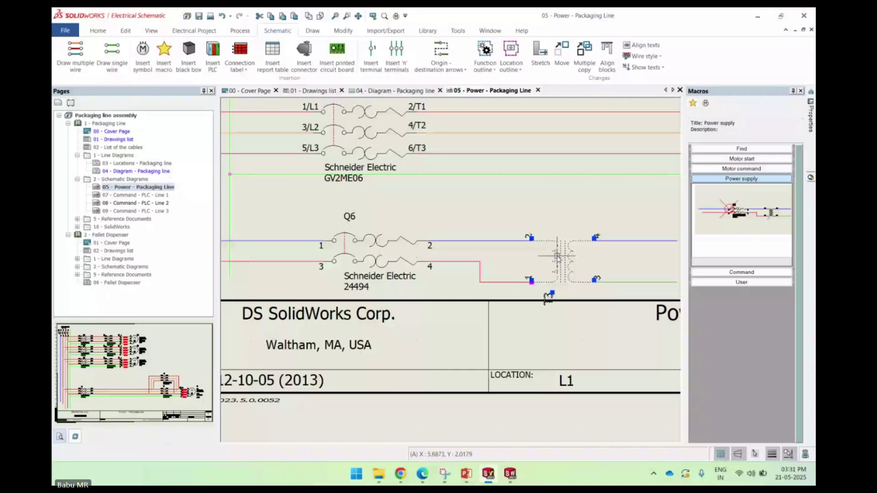
{"action": "right_click", "coordinate": [557, 257]}
{"action": "left_click", "coordinate": [600, 58]}
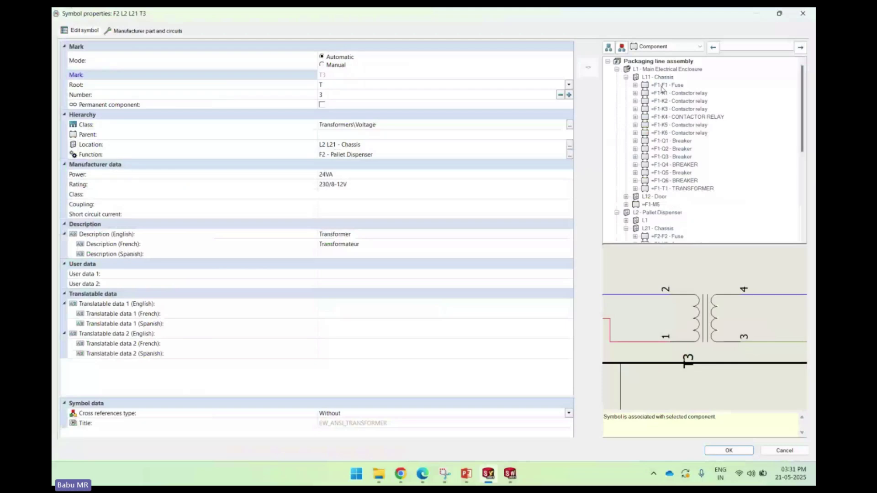
{"action": "left_click", "coordinate": [682, 188]}
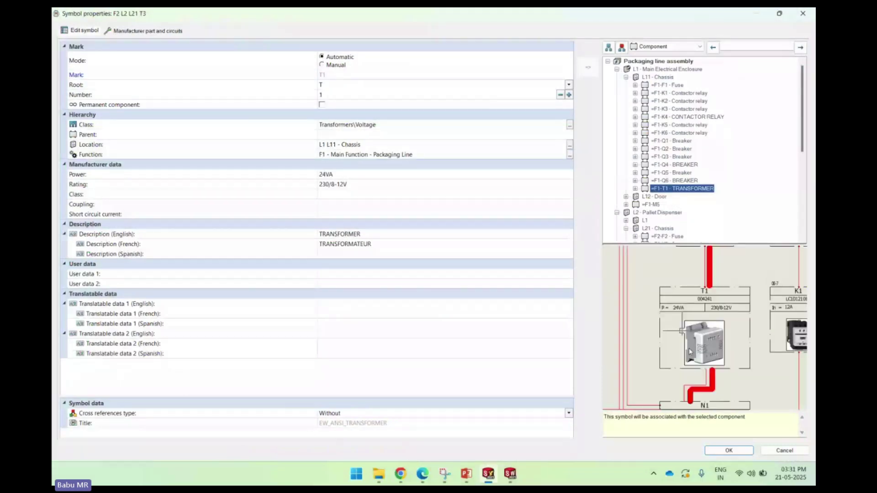
{"action": "left_click", "coordinate": [728, 451]}
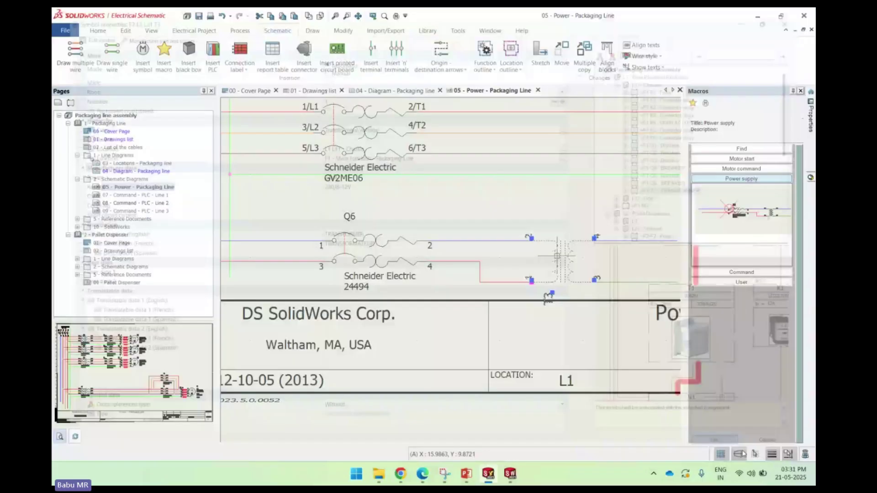
Step: Link transformer T1's blue terminal 4 wire, as origin, to the upper end of the blue vertical wire in 07 - Command - PLC - Line 1
{"action": "scroll", "coordinate": [486, 209], "scroll_direction": "down", "scroll_amount": 3}
{"action": "scroll", "coordinate": [487, 210], "scroll_direction": "up", "scroll_amount": 3}
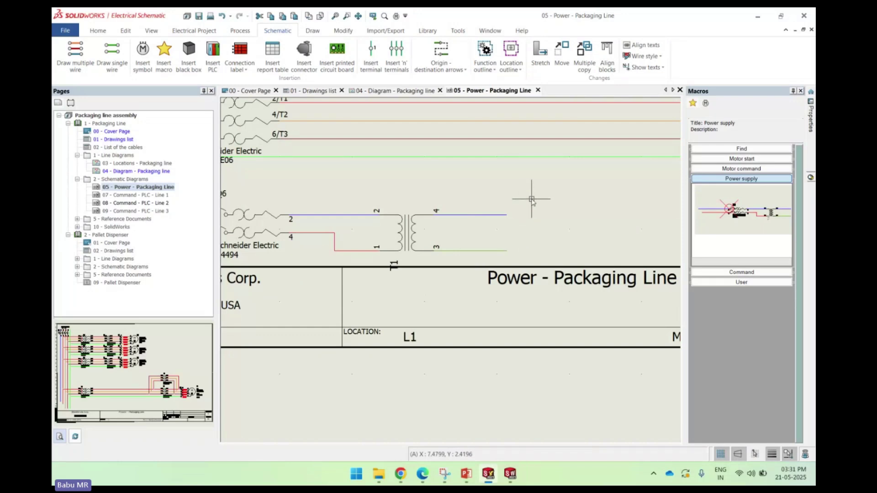
{"action": "left_click", "coordinate": [450, 53]}
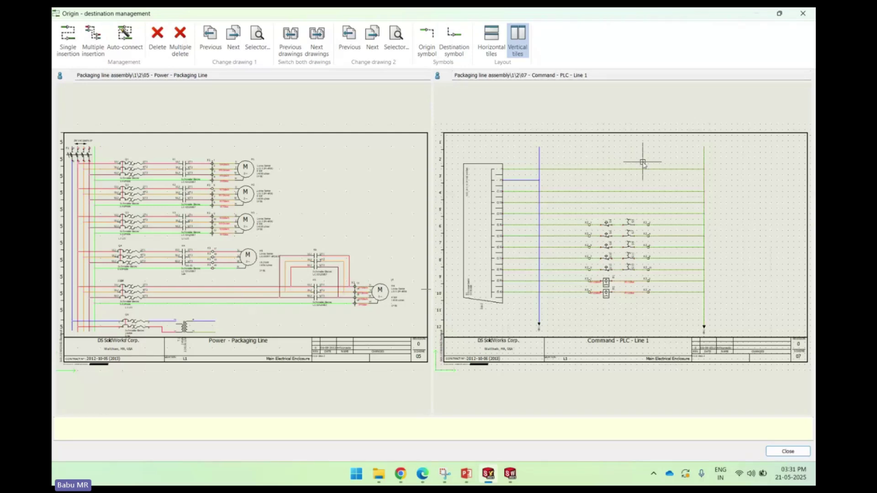
{"action": "left_click", "coordinate": [69, 44]}
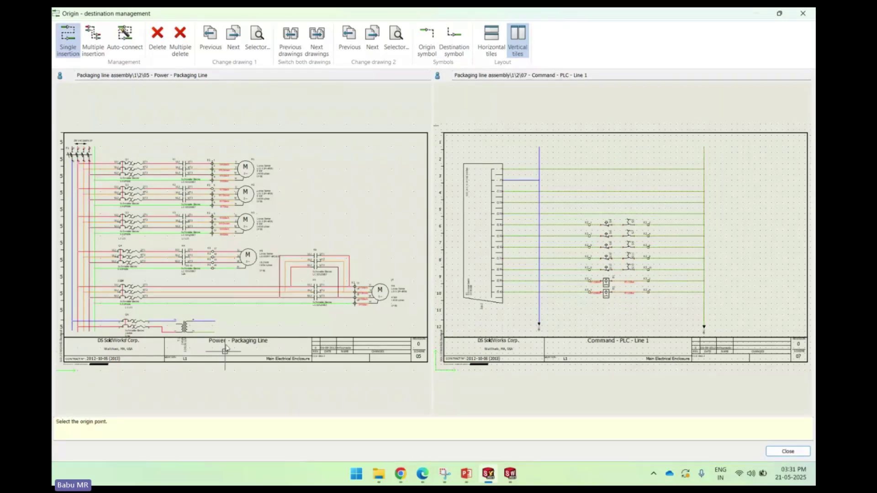
{"action": "left_click", "coordinate": [215, 321]}
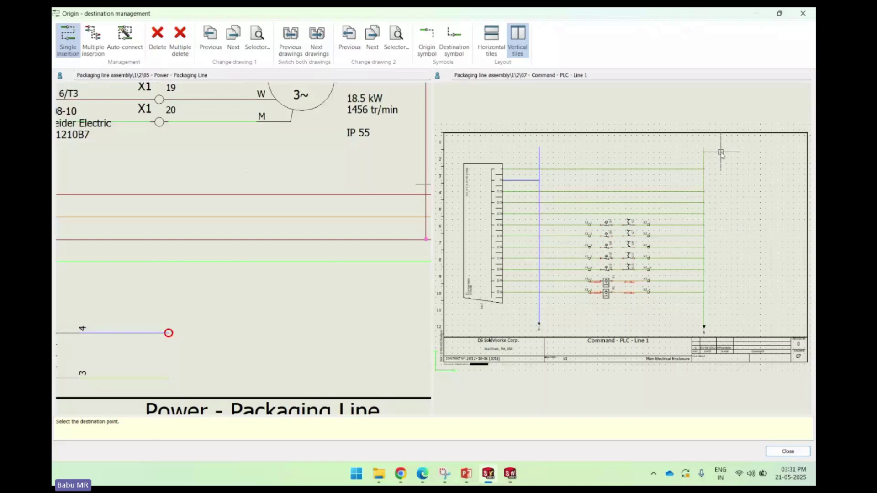
{"action": "left_click", "coordinate": [551, 155]}
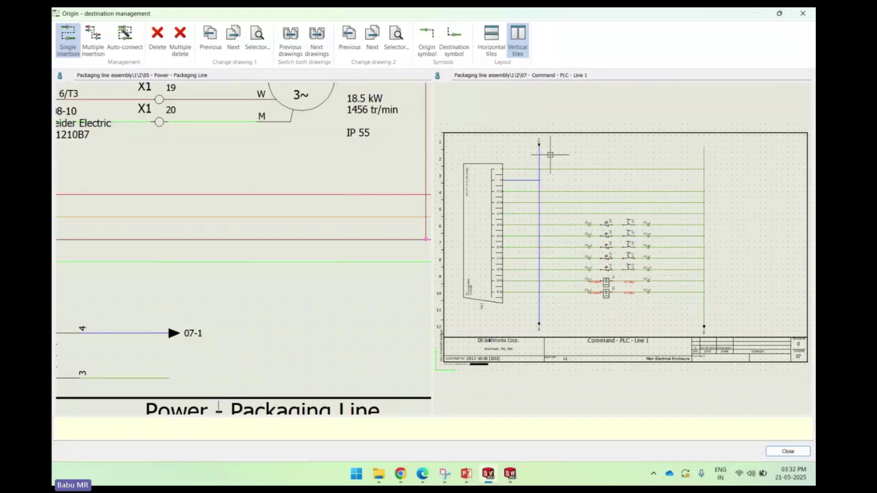
Step: Link transformer T1's terminal 3 wire to the upper end of the green vertical wire in drawing 07 and close the origin-destination manager
{"action": "left_click", "coordinate": [185, 384]}
{"action": "left_click", "coordinate": [729, 155]}
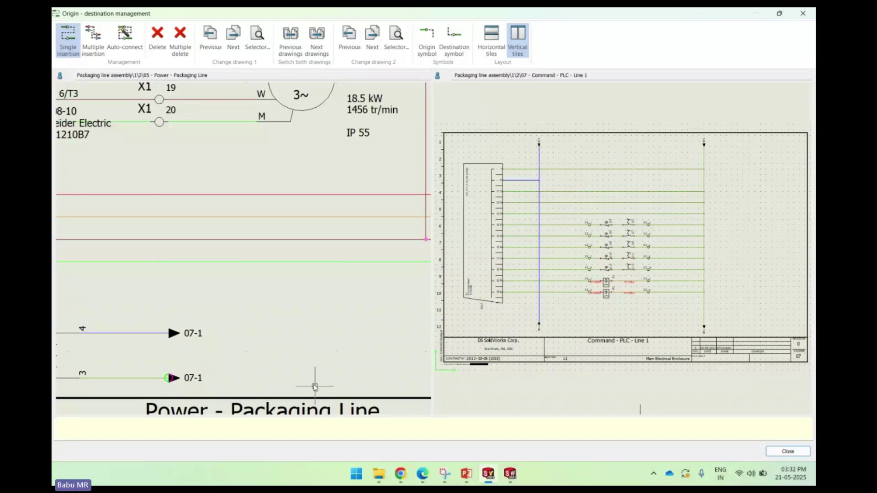
{"action": "left_click", "coordinate": [795, 455]}
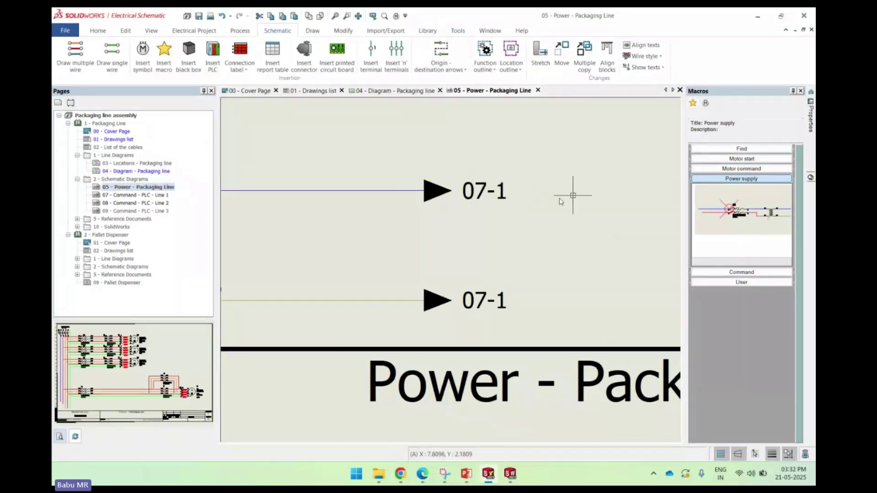
Step: Follow the blue wire's 07-1 cross-reference to the Command - PLC - Line 1 drawing and examine both incoming arrows and the command circuit
{"action": "left_click", "coordinate": [481, 196]}
{"action": "double_click", "coordinate": [481, 192]}
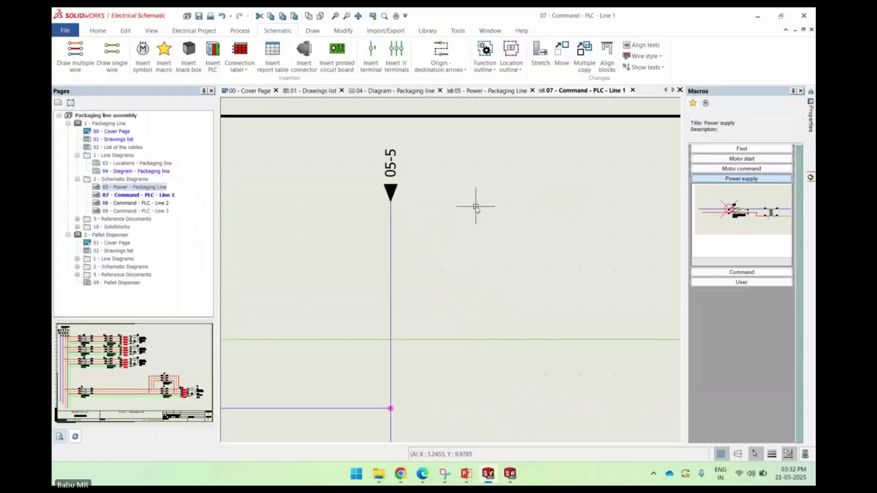
{"action": "scroll", "coordinate": [509, 166], "scroll_direction": "down", "scroll_amount": 3}
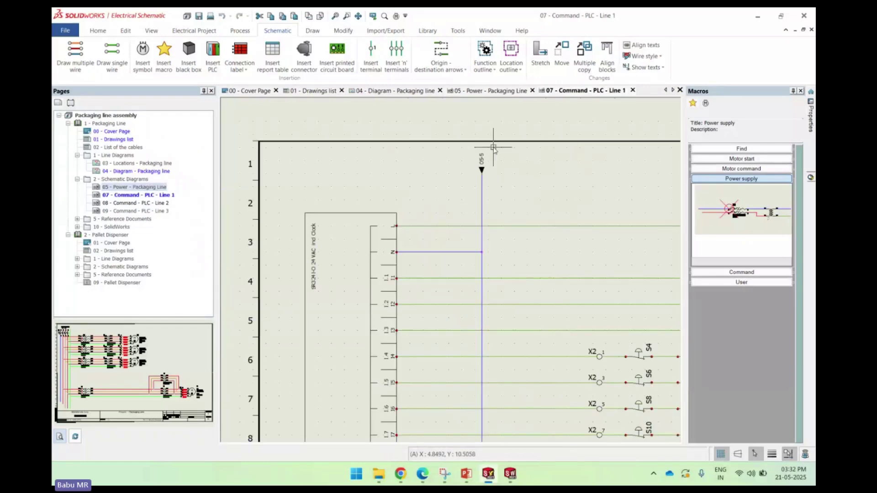
{"action": "scroll", "coordinate": [468, 173], "scroll_direction": "up", "scroll_amount": 3}
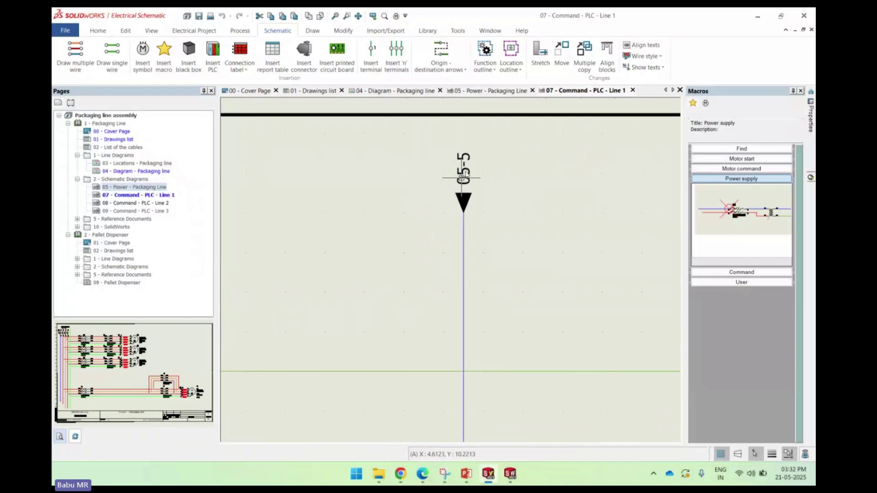
{"action": "scroll", "coordinate": [472, 155], "scroll_direction": "down", "scroll_amount": 2}
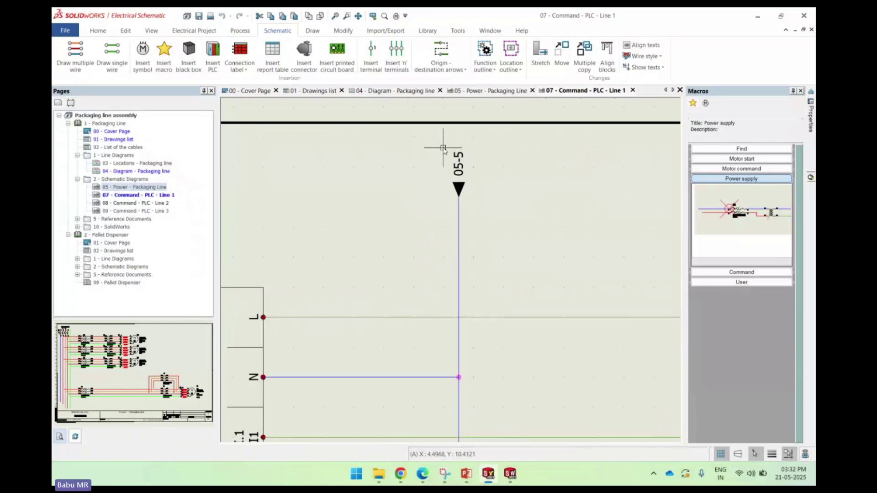
{"action": "scroll", "coordinate": [427, 160], "scroll_direction": "down", "scroll_amount": 2}
{"action": "scroll", "coordinate": [648, 134], "scroll_direction": "up", "scroll_amount": 4}
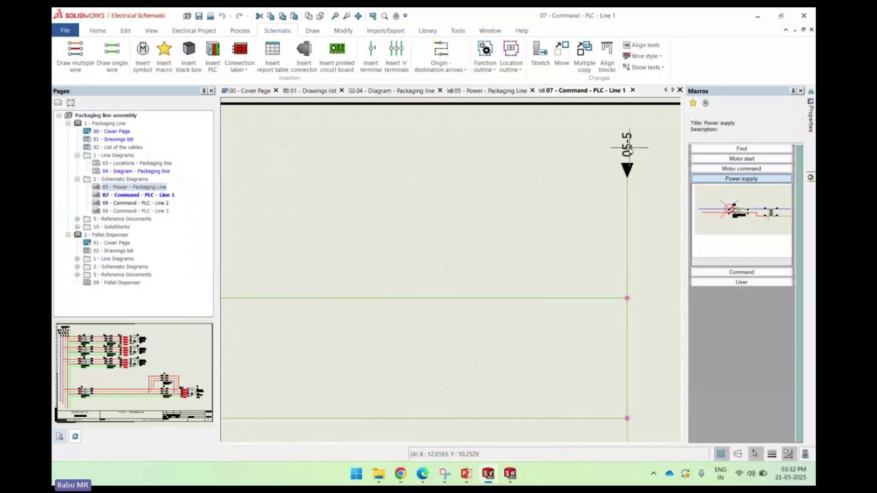
{"action": "scroll", "coordinate": [648, 133], "scroll_direction": "down", "scroll_amount": 3}
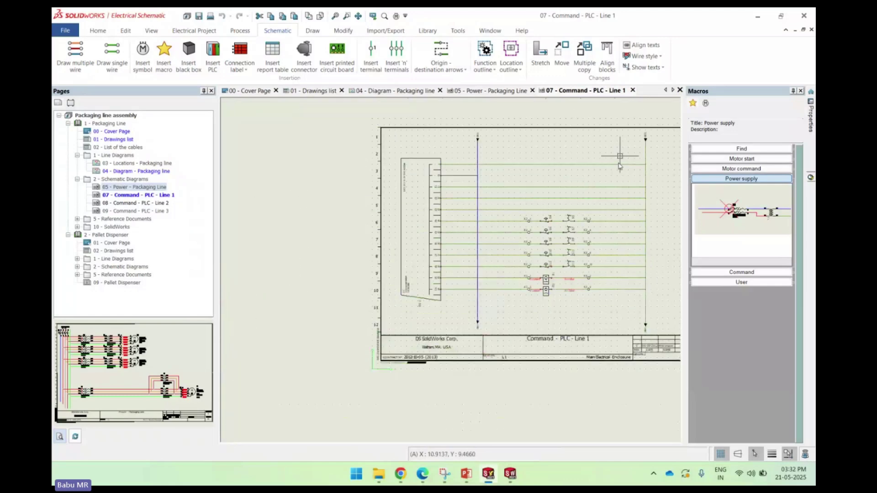
{"action": "scroll", "coordinate": [615, 187], "scroll_direction": "up", "scroll_amount": 2}
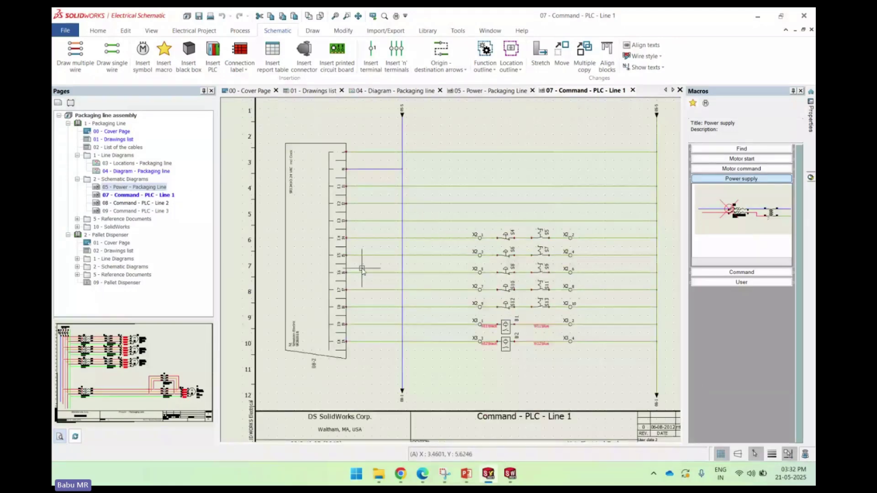
{"action": "scroll", "coordinate": [426, 263], "scroll_direction": "down", "scroll_amount": 2}
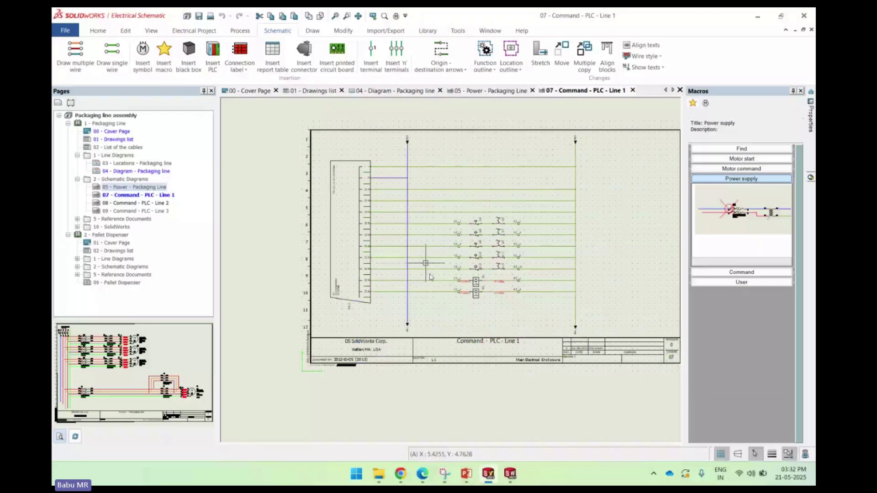
Step: Follow the blue wire's outgoing arrow at its lower end to Command - PLC - Line 2 and examine coils K1 to K4
{"action": "scroll", "coordinate": [409, 333], "scroll_direction": "up", "scroll_amount": 3}
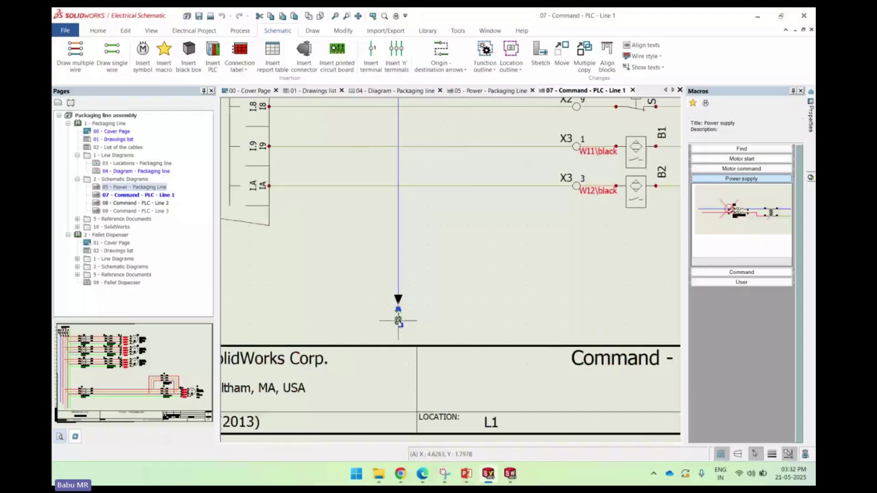
{"action": "double_click", "coordinate": [398, 319]}
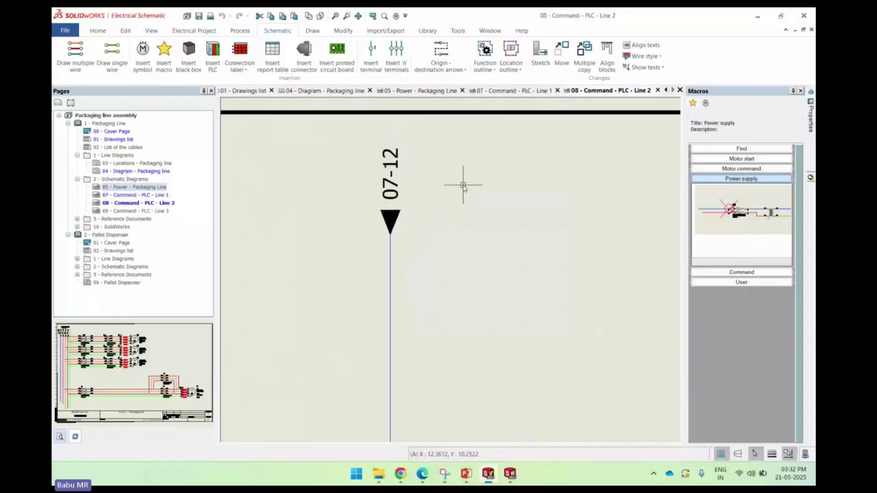
{"action": "scroll", "coordinate": [463, 186], "scroll_direction": "down", "scroll_amount": 5}
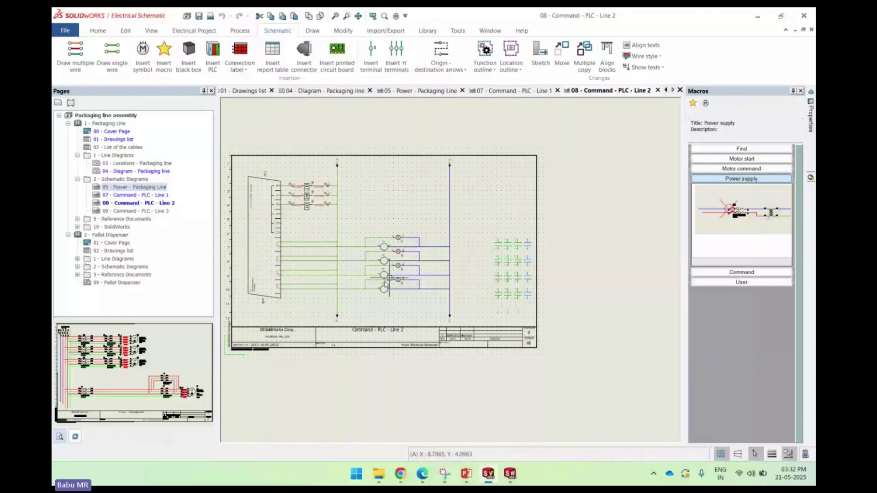
{"action": "scroll", "coordinate": [389, 278], "scroll_direction": "up", "scroll_amount": 3}
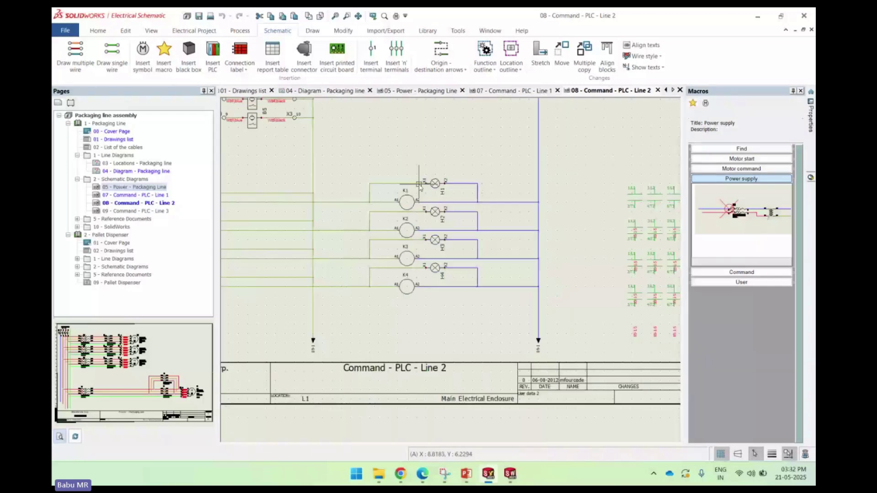
{"action": "scroll", "coordinate": [419, 184], "scroll_direction": "up", "scroll_amount": 2}
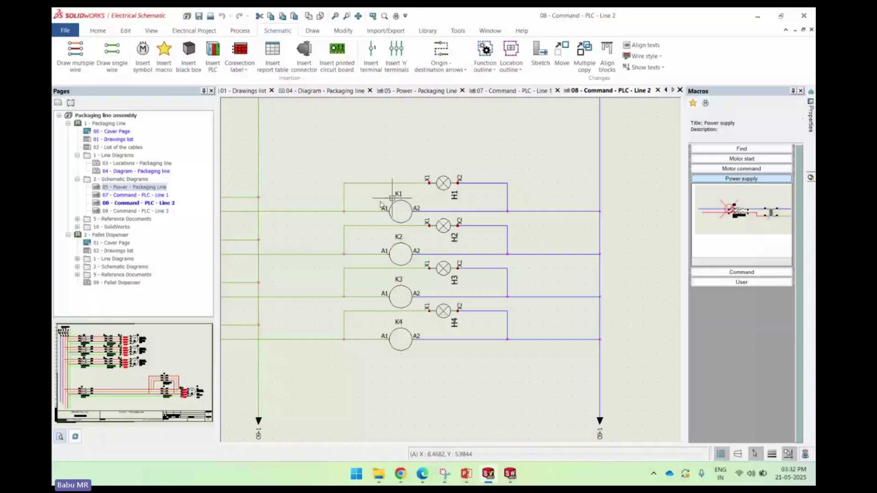
{"action": "scroll", "coordinate": [391, 198], "scroll_direction": "up", "scroll_amount": 2}
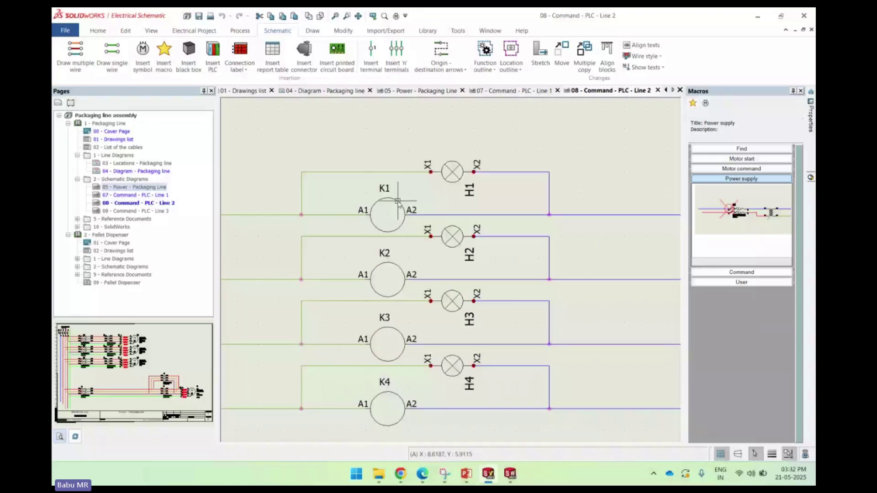
Step: Examine the contact cross-reference tables for the relay coils, comparing the first contact set with the others
{"action": "scroll", "coordinate": [397, 201], "scroll_direction": "down", "scroll_amount": 5}
{"action": "scroll", "coordinate": [482, 207], "scroll_direction": "up", "scroll_amount": 5}
{"action": "scroll", "coordinate": [481, 207], "scroll_direction": "up", "scroll_amount": 1}
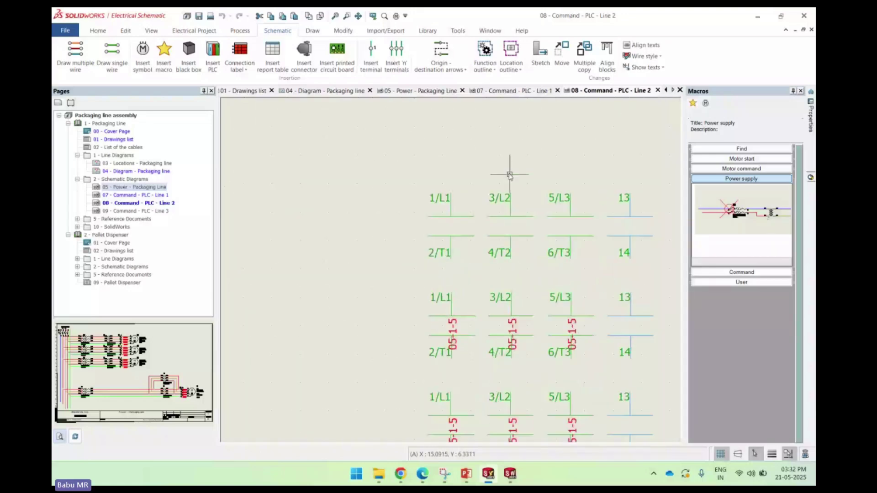
{"action": "scroll", "coordinate": [665, 225], "scroll_direction": "up", "scroll_amount": 1}
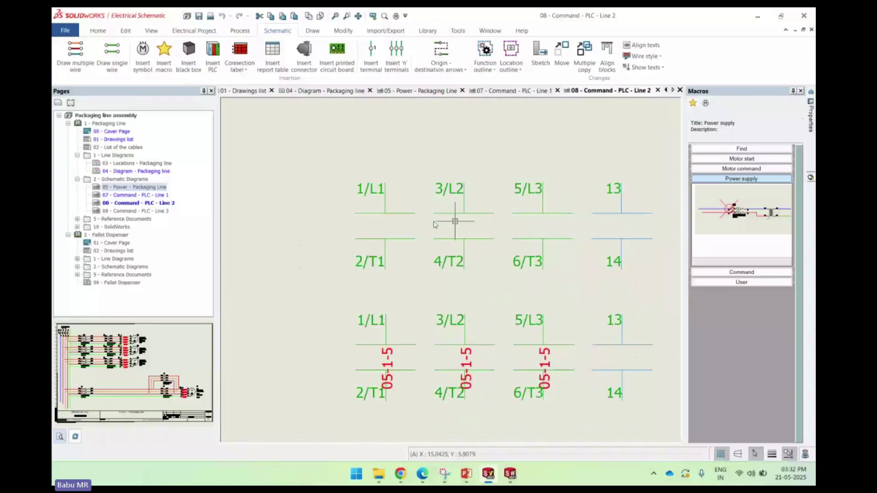
{"action": "left_click", "coordinate": [319, 152]}
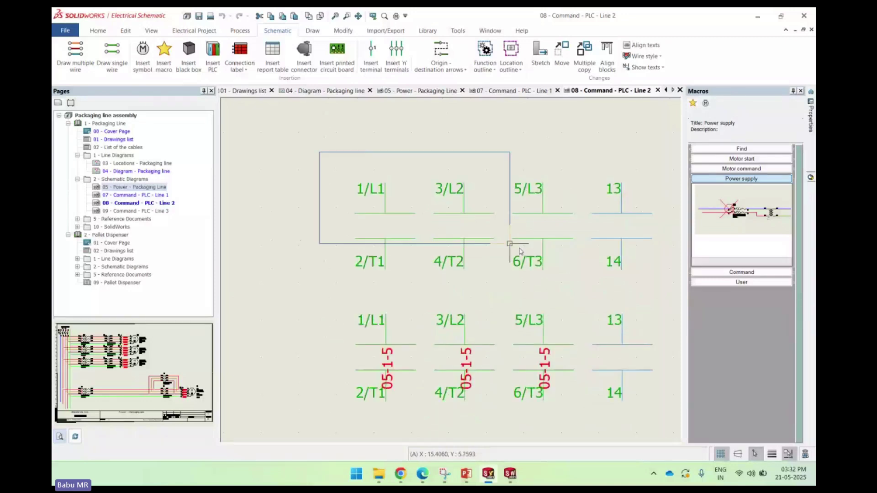
{"action": "left_click", "coordinate": [587, 288]}
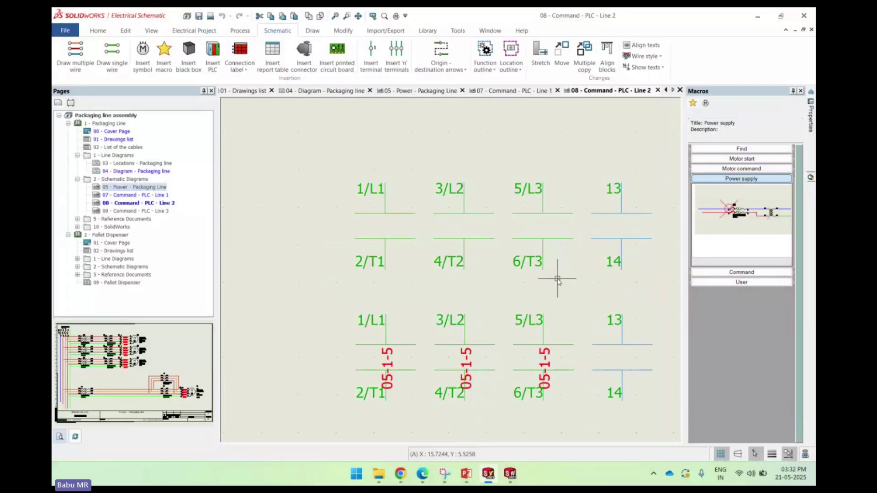
{"action": "scroll", "coordinate": [612, 217], "scroll_direction": "up", "scroll_amount": 2}
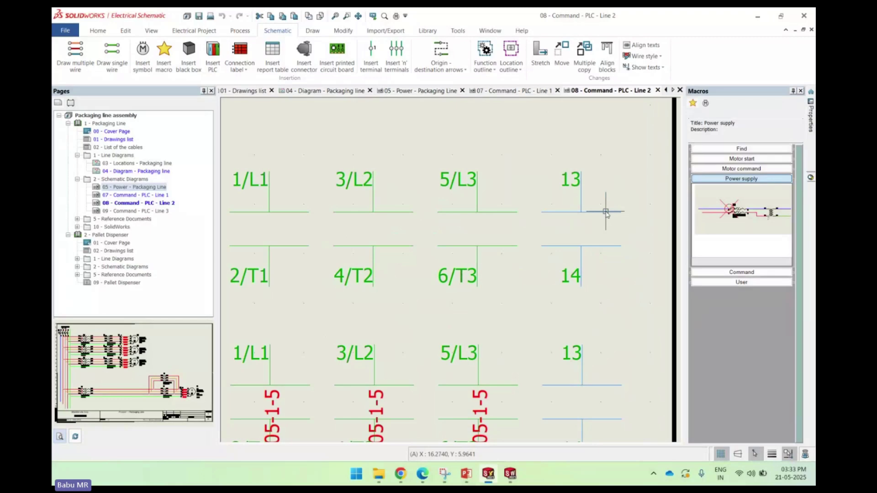
{"action": "scroll", "coordinate": [598, 204], "scroll_direction": "down", "scroll_amount": 2}
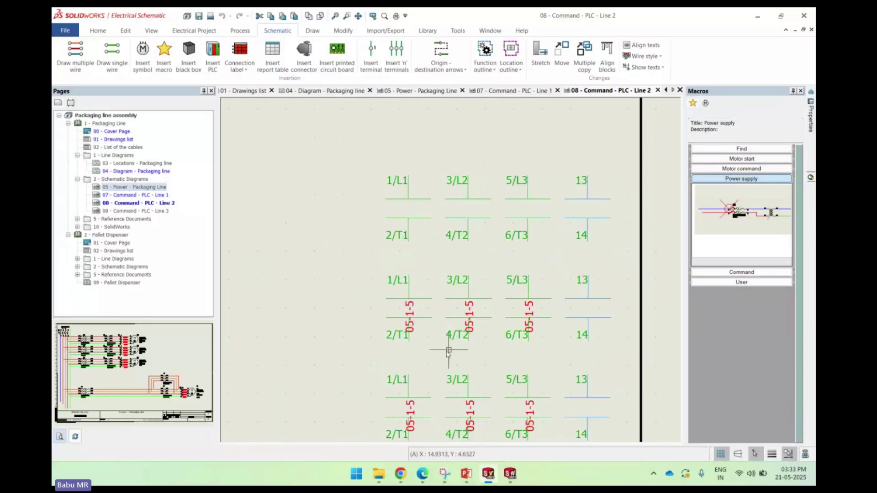
{"action": "scroll", "coordinate": [596, 246], "scroll_direction": "down", "scroll_amount": 2}
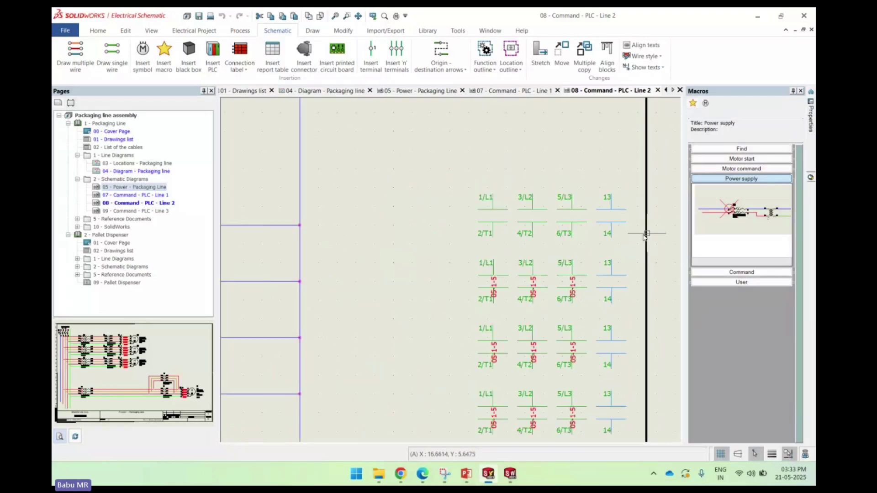
{"action": "scroll", "coordinate": [545, 224], "scroll_direction": "down", "scroll_amount": 2}
{"action": "scroll", "coordinate": [433, 173], "scroll_direction": "down", "scroll_amount": 1}
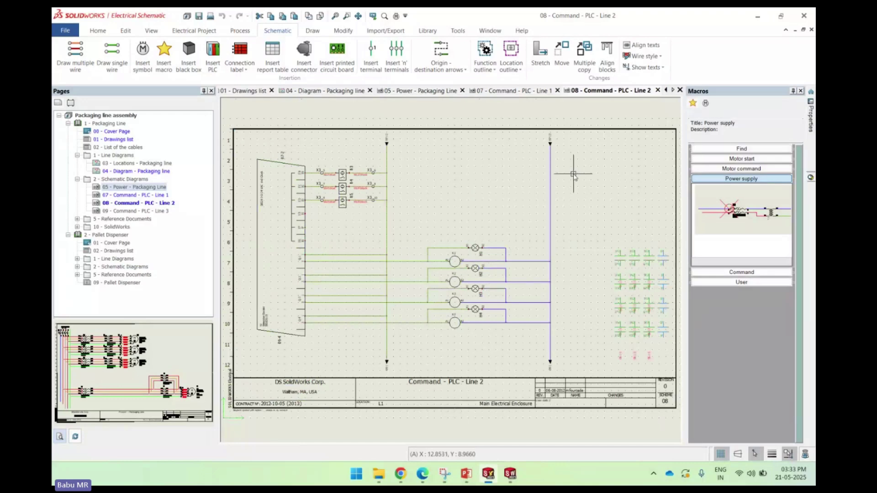
Step: Return to the 05 - Power - Packaging Line drawing, number the new wires, and check the wire marks on the motor circuits
{"action": "left_click", "coordinate": [413, 92]}
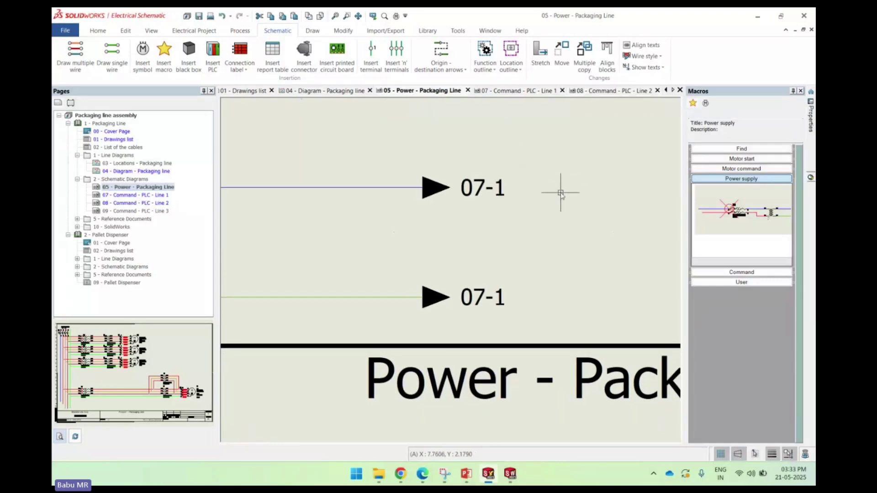
{"action": "middle_click", "coordinate": [561, 192]}
{"action": "middle_click", "coordinate": [560, 193]}
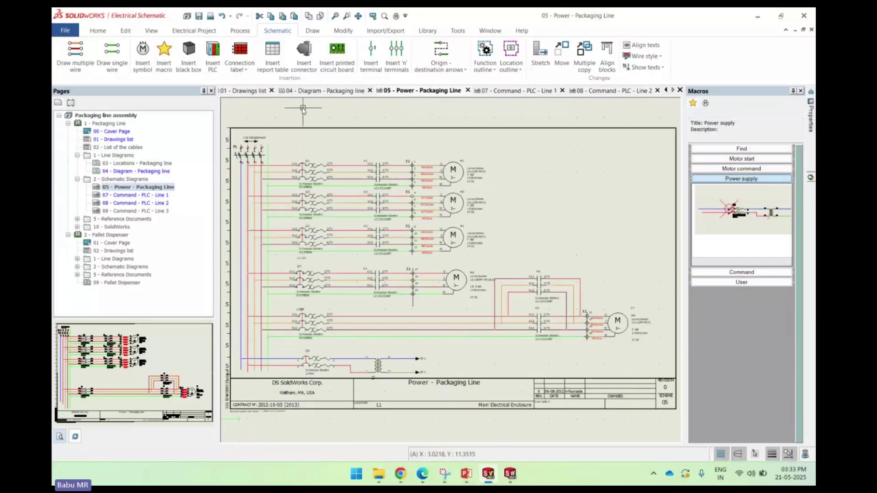
{"action": "left_click", "coordinate": [239, 31]}
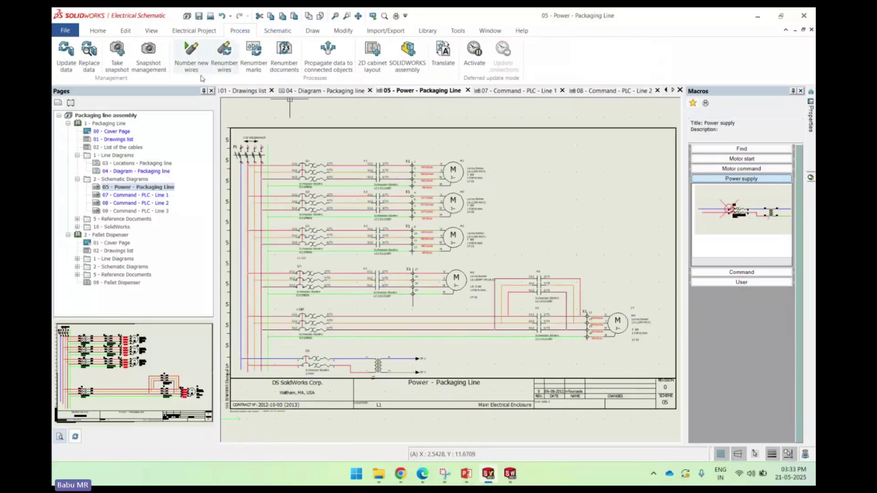
{"action": "left_click", "coordinate": [192, 58]}
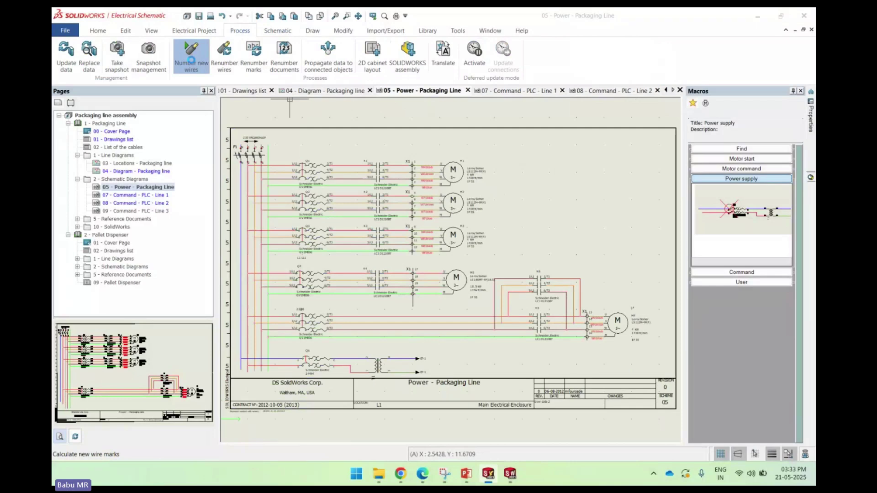
{"action": "left_click", "coordinate": [468, 262]}
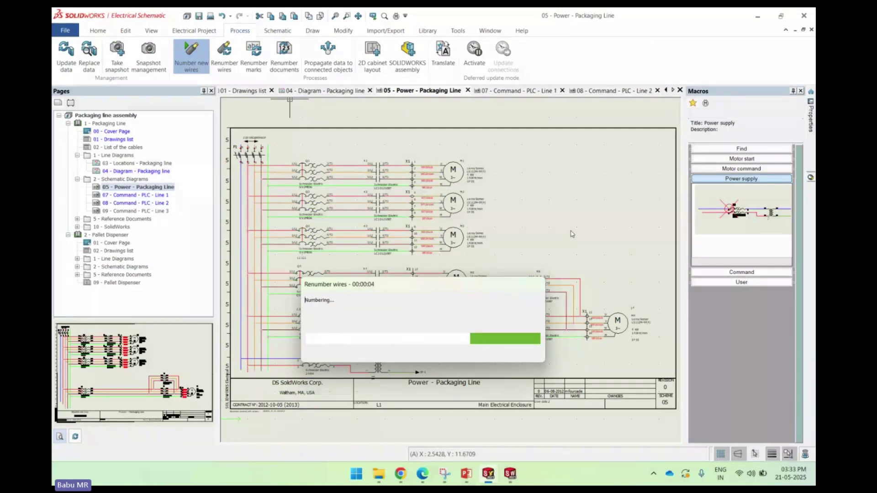
{"action": "scroll", "coordinate": [345, 168], "scroll_direction": "up", "scroll_amount": 3}
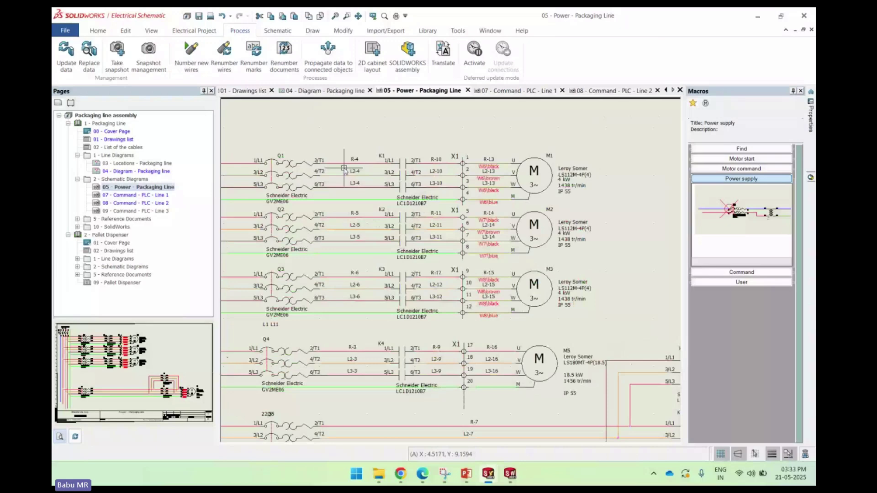
Step: Examine the wire style of the R-4 wire between Q1 and K1 and its equipotential formula, and close both without changes
{"action": "scroll", "coordinate": [344, 168], "scroll_direction": "up", "scroll_amount": 3}
{"action": "scroll", "coordinate": [386, 151], "scroll_direction": "up", "scroll_amount": 1}
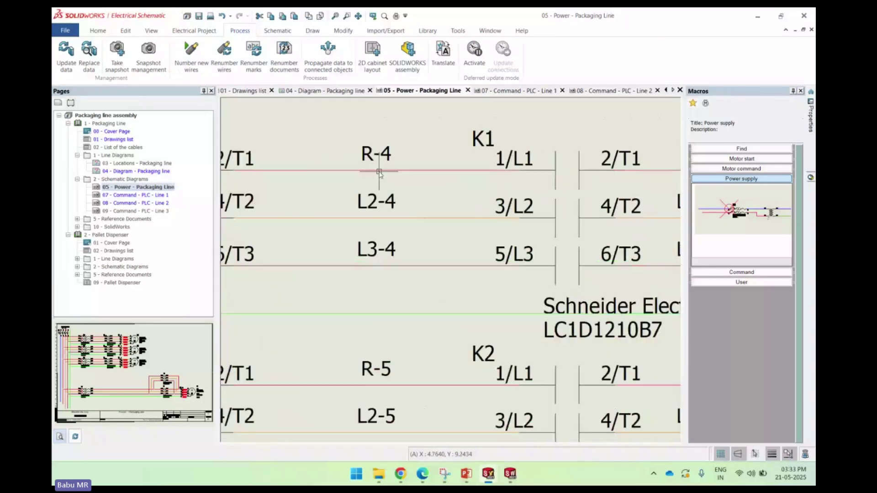
{"action": "right_click", "coordinate": [379, 171]}
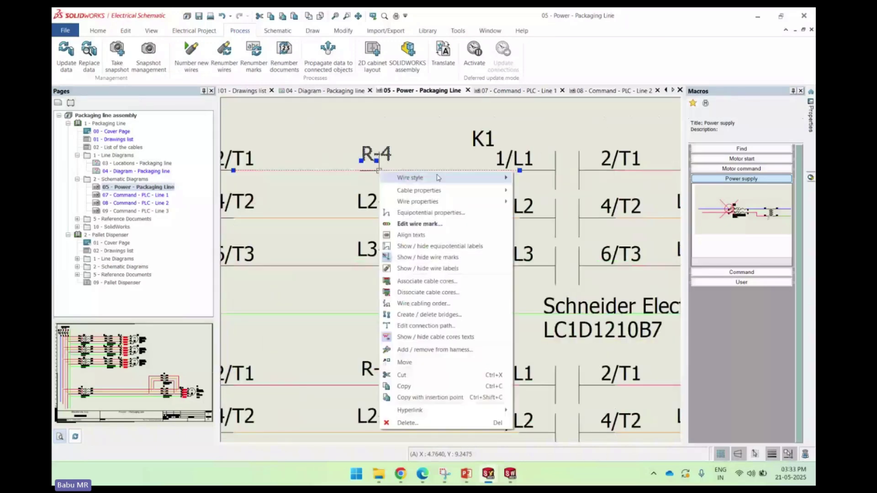
{"action": "mouse_move", "coordinate": [438, 177]}
{"action": "left_click", "coordinate": [564, 180]}
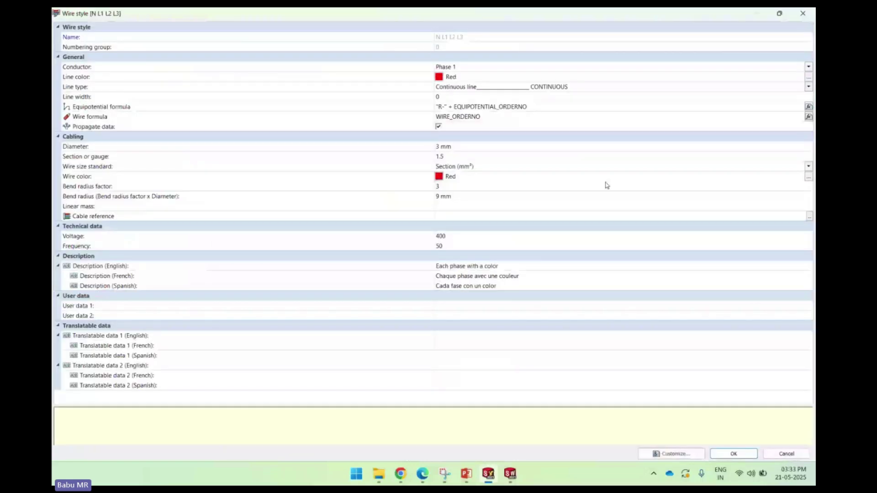
{"action": "left_click", "coordinate": [808, 107]}
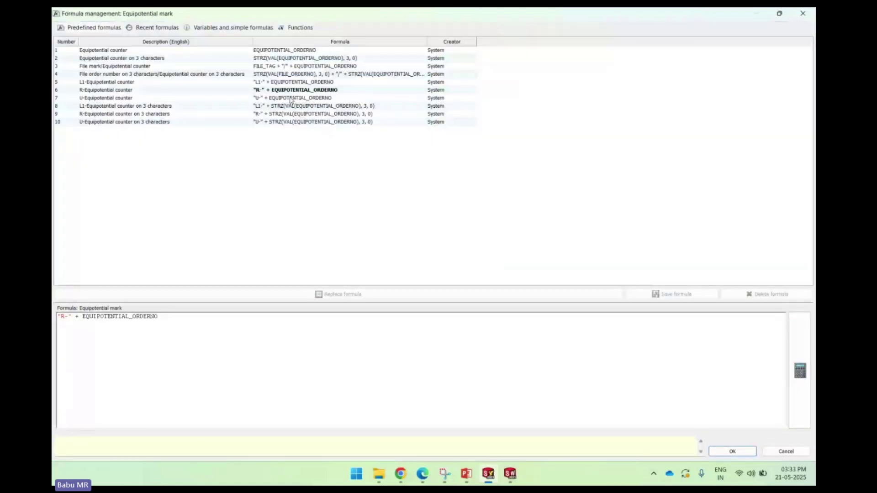
{"action": "left_click", "coordinate": [801, 14]}
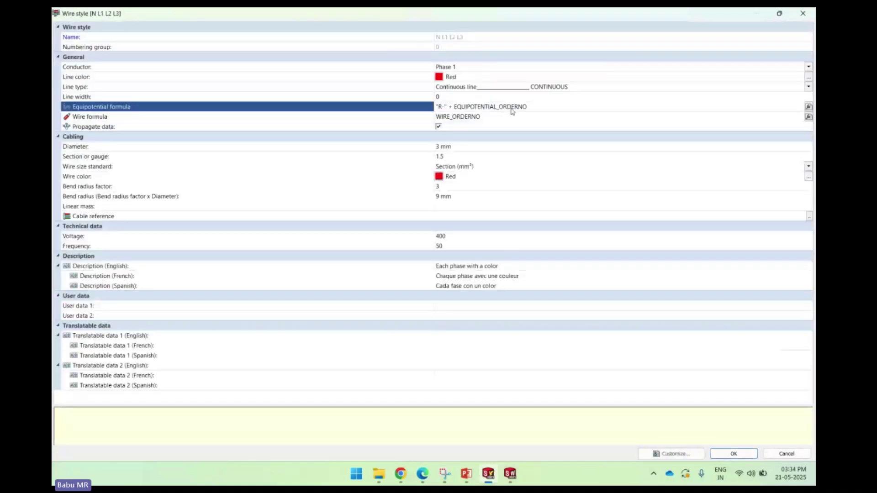
{"action": "left_click", "coordinate": [788, 454]}
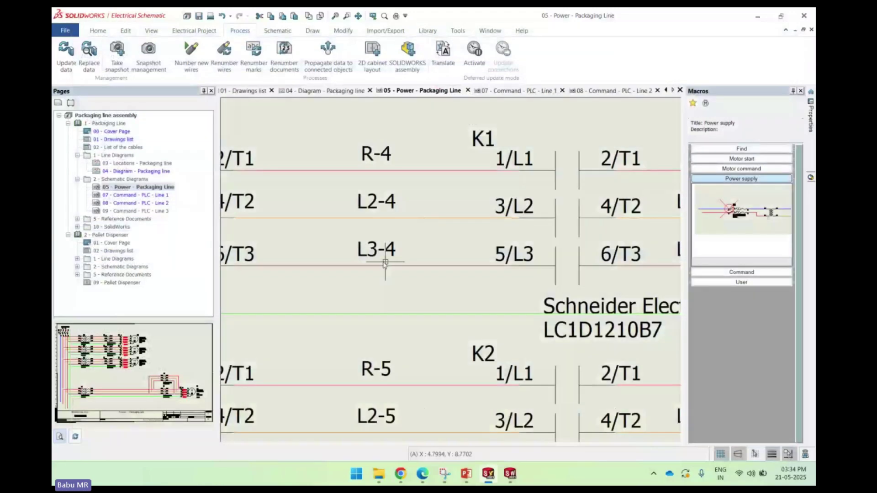
Step: Compare the wire marks between breakers, contactors and terminals across the motor circuits on the power drawing
{"action": "scroll", "coordinate": [443, 165], "scroll_direction": "down", "scroll_amount": 2}
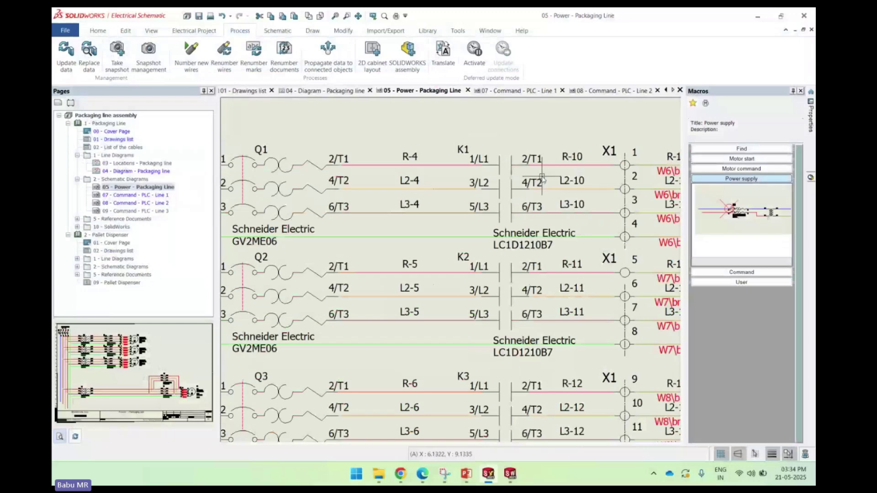
{"action": "left_click", "coordinate": [389, 179]}
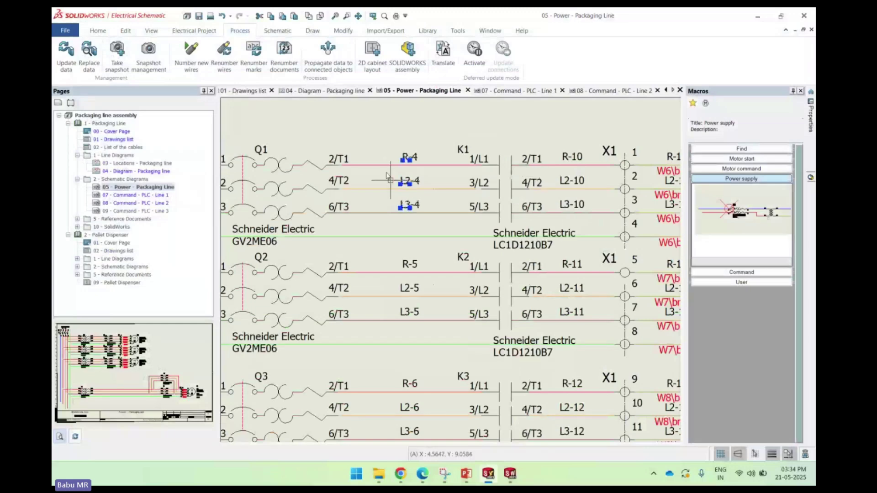
{"action": "key", "text": "Escape"}
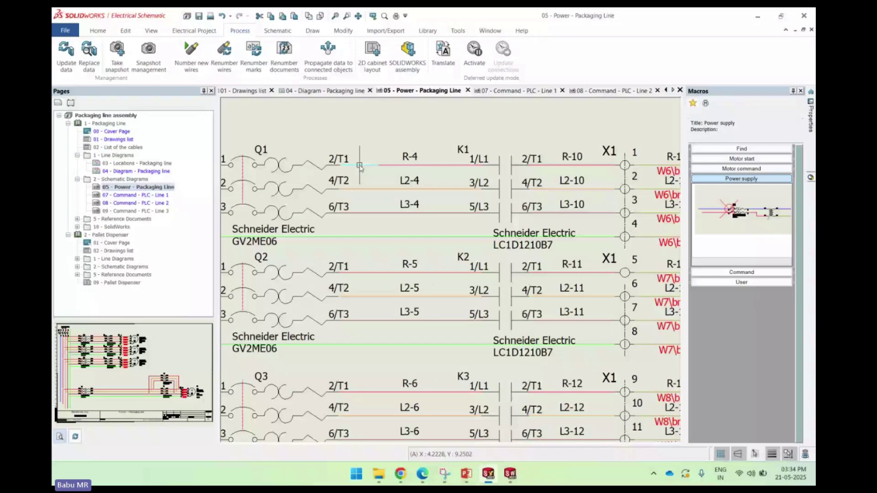
{"action": "scroll", "coordinate": [460, 161], "scroll_direction": "down", "scroll_amount": 2}
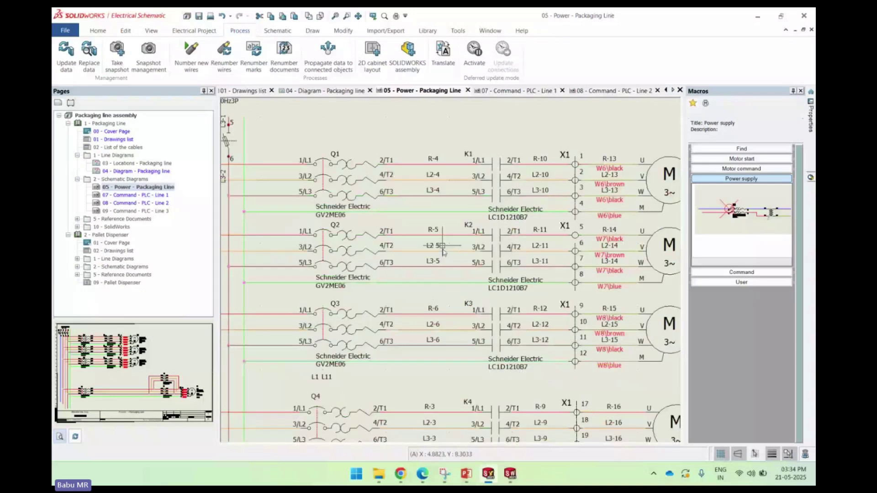
{"action": "scroll", "coordinate": [425, 151], "scroll_direction": "up", "scroll_amount": 1}
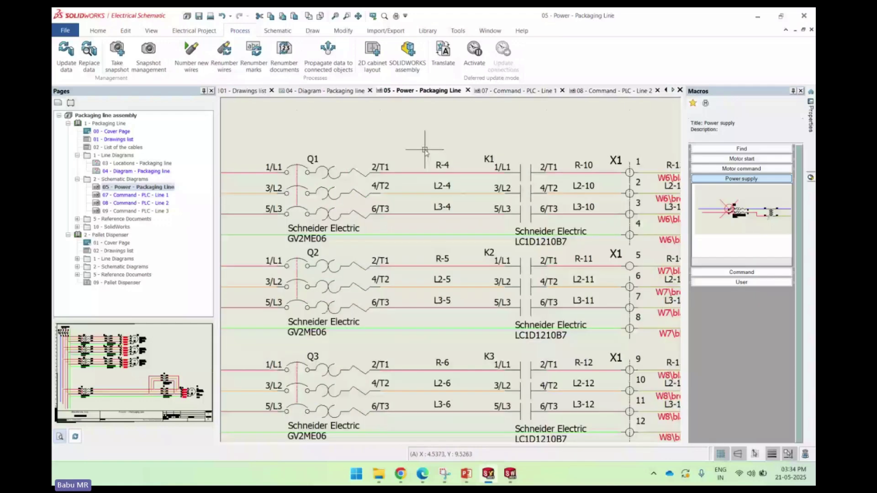
{"action": "scroll", "coordinate": [424, 150], "scroll_direction": "down", "scroll_amount": 2}
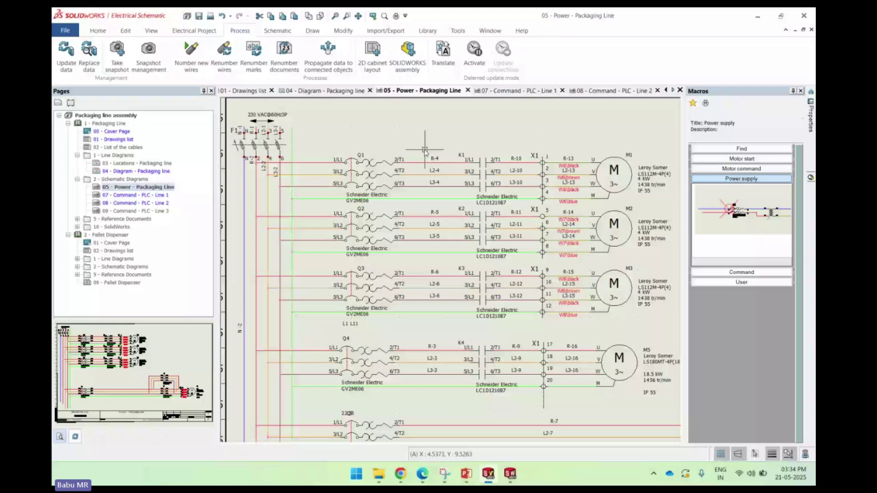
{"action": "scroll", "coordinate": [425, 151], "scroll_direction": "down", "scroll_amount": 3}
Step: Switch to the SOLIDWORKS cabinet assembly and check the SOLIDWORKS Electrical entry in the active add-ins, without changing it
{"action": "mouse_move", "coordinate": [510, 476]}
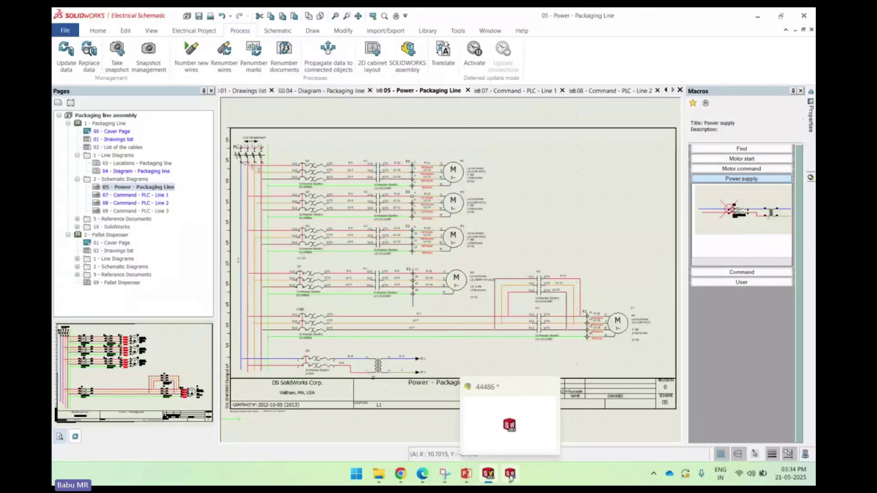
{"action": "left_click", "coordinate": [510, 476]}
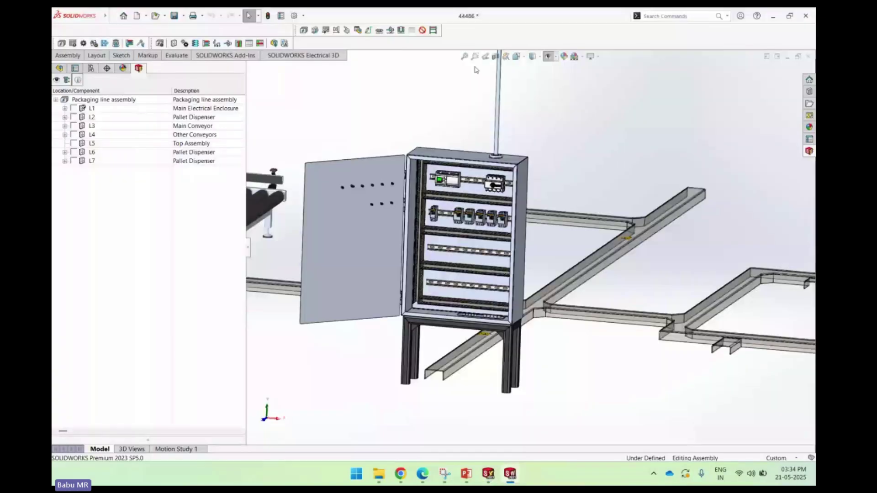
{"action": "left_click", "coordinate": [303, 16]}
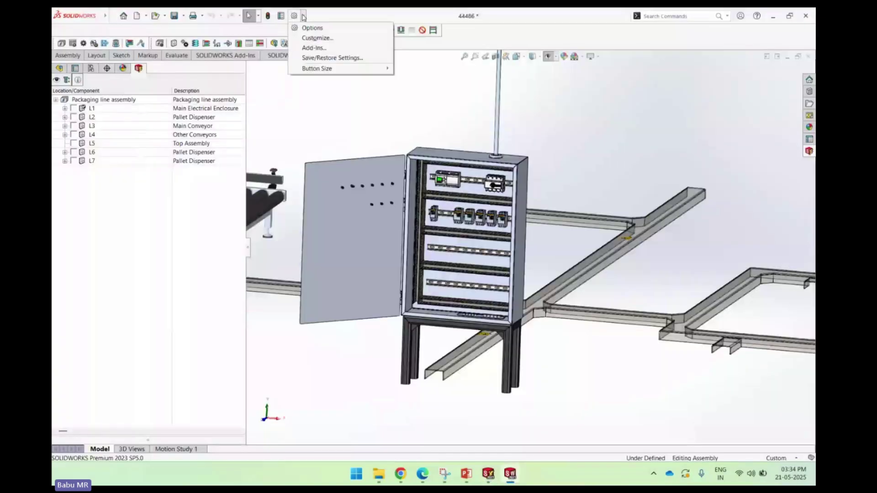
{"action": "left_click", "coordinate": [314, 48]}
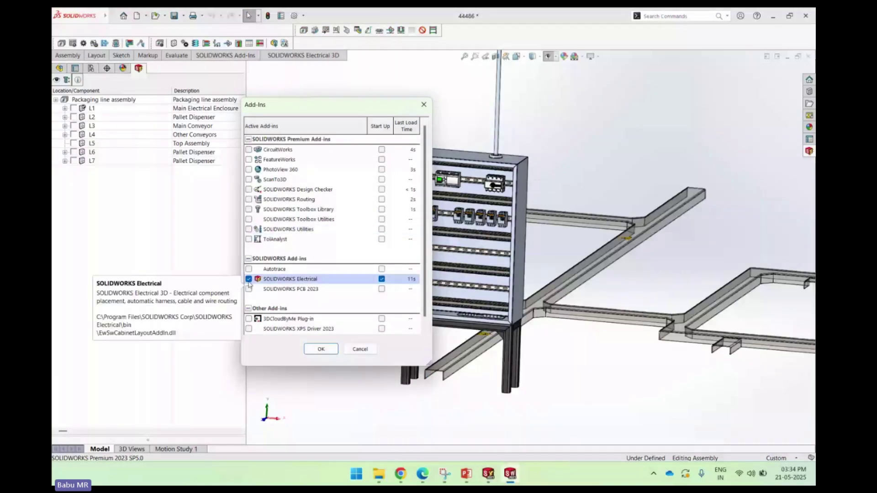
{"action": "left_click", "coordinate": [369, 350]}
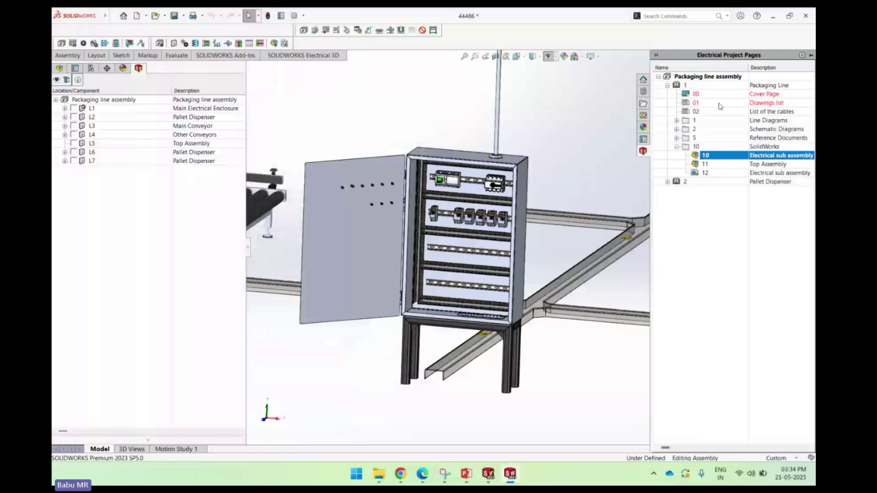
Step: Review the list of electrical projects, close it, and preview the Packaging Line book's Cover Page
{"action": "right_click", "coordinate": [694, 206]}
{"action": "left_click", "coordinate": [742, 217]}
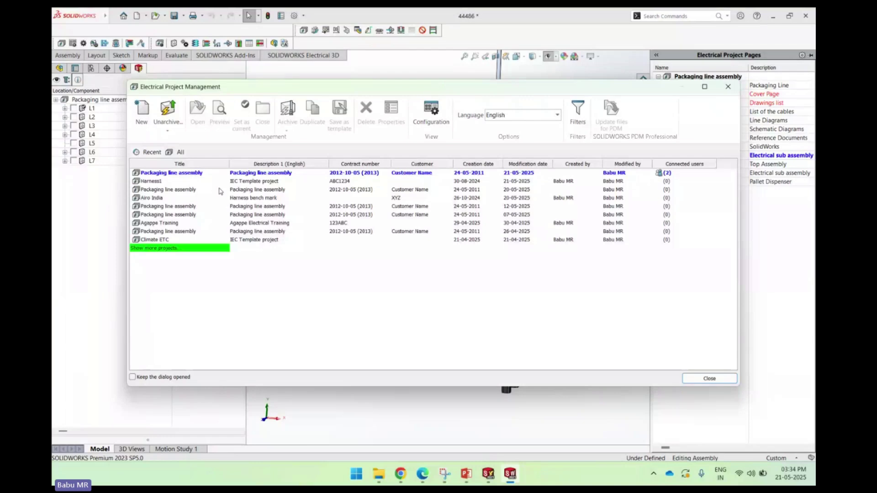
{"action": "left_click", "coordinate": [729, 88]}
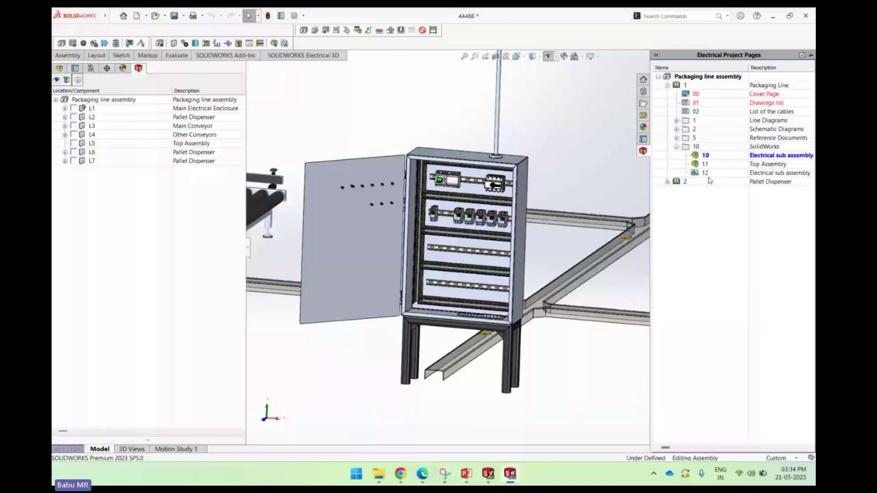
{"action": "double_click", "coordinate": [764, 97]}
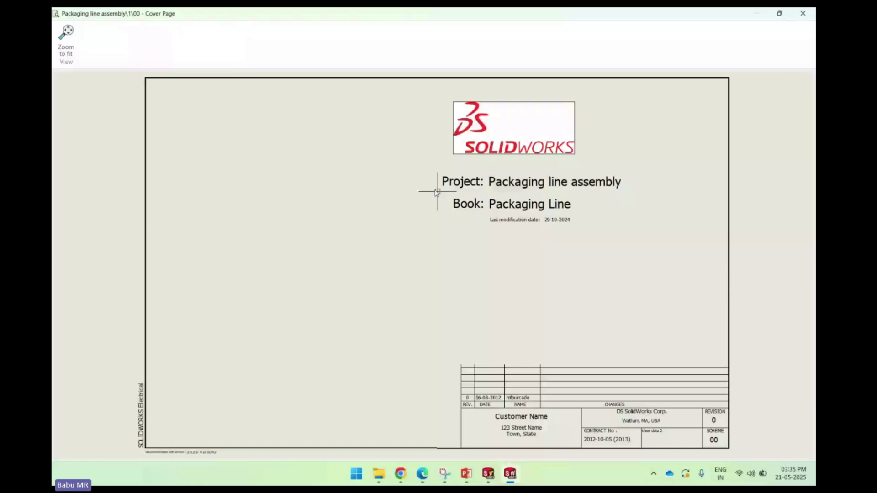
{"action": "left_click", "coordinate": [803, 13]}
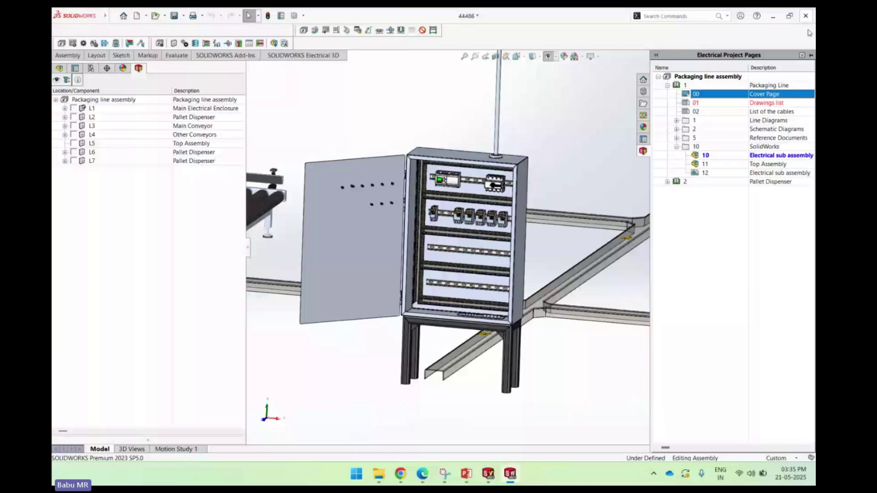
Step: Expand the Line Diagrams and Schematic Diagrams folders and preview the 05 - Power - Packaging Line drawing
{"action": "double_click", "coordinate": [680, 120]}
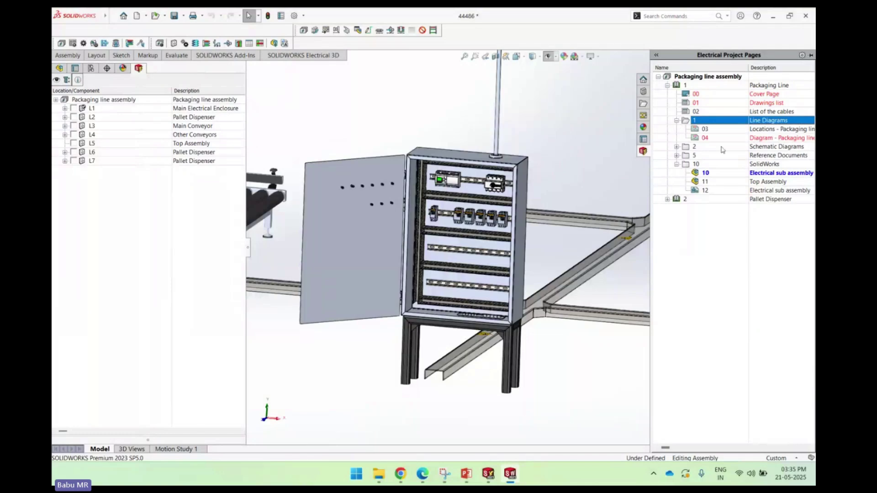
{"action": "left_click", "coordinate": [676, 146]}
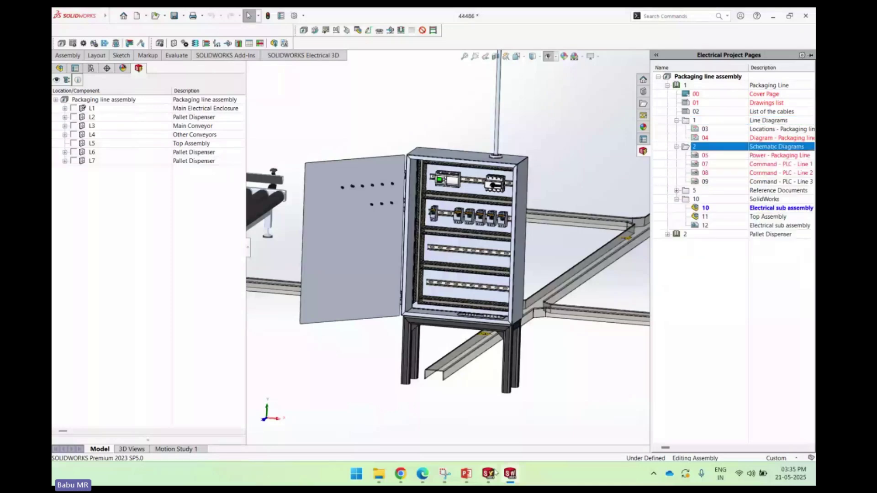
{"action": "double_click", "coordinate": [733, 157]}
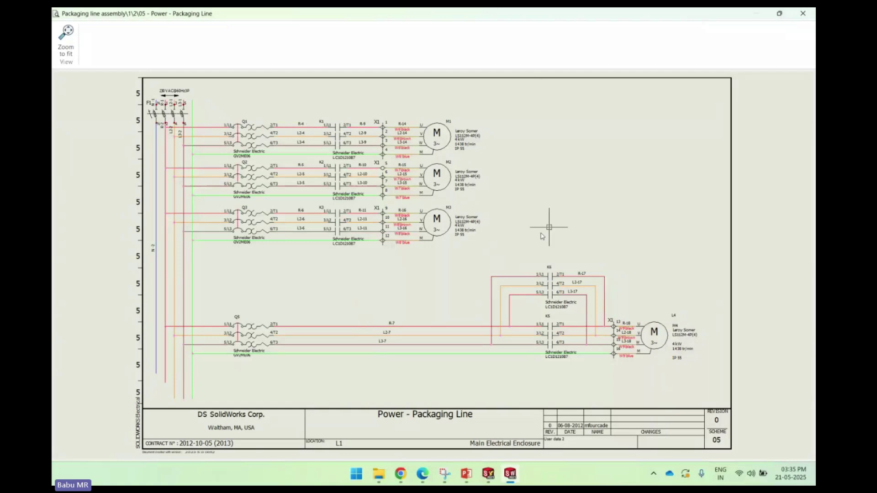
{"action": "left_click", "coordinate": [810, 14]}
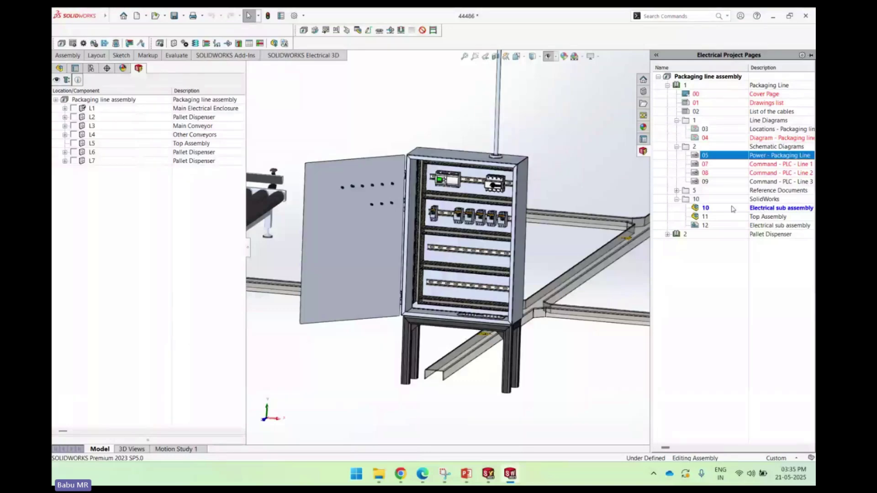
Step: Open the 10 - Electrical sub assembly document and examine the conveyor layout and the components mounted inside the electrical cabinet
{"action": "double_click", "coordinate": [761, 209]}
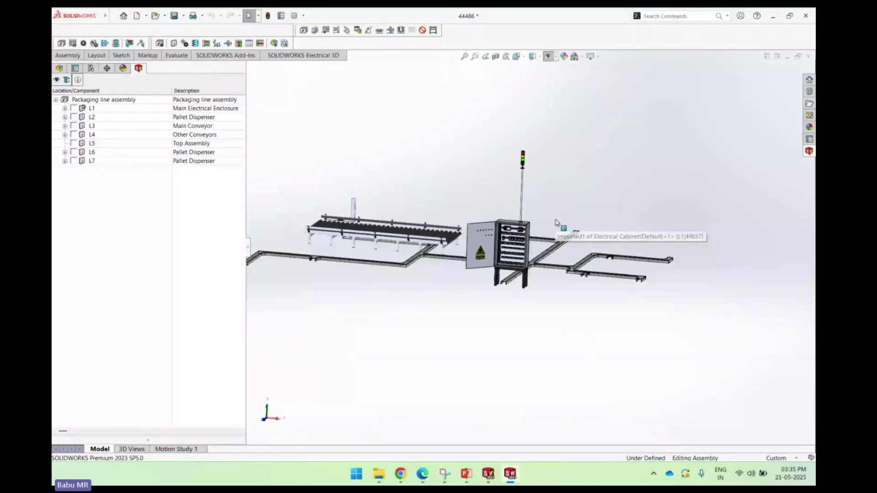
{"action": "scroll", "coordinate": [501, 255], "scroll_direction": "down", "scroll_amount": 5}
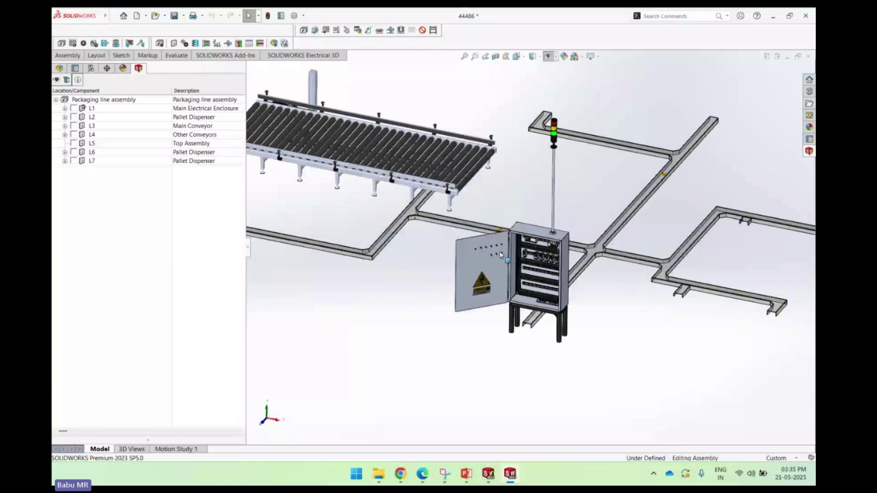
{"action": "scroll", "coordinate": [484, 175], "scroll_direction": "up", "scroll_amount": 5}
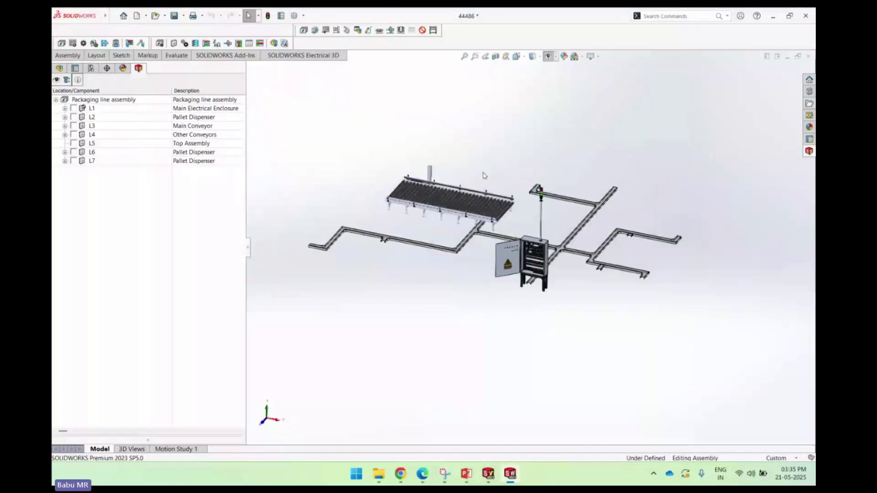
{"action": "scroll", "coordinate": [532, 247], "scroll_direction": "down", "scroll_amount": 5}
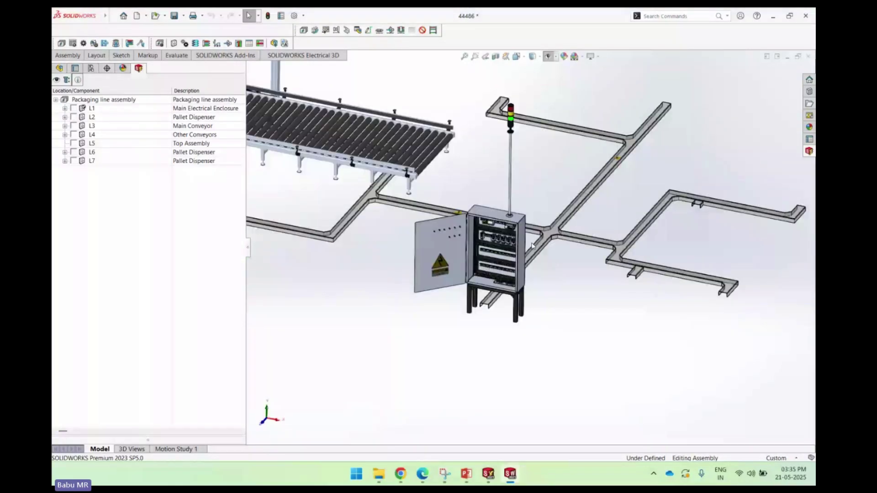
{"action": "scroll", "coordinate": [531, 246], "scroll_direction": "down", "scroll_amount": 5}
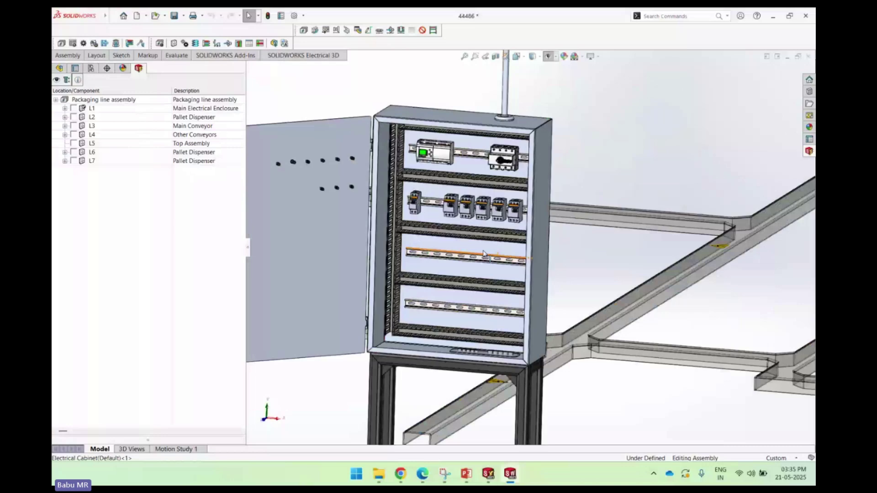
Step: Check the power schematic, return to the assembly, and examine the parts of K1 and Q1 under chassis L11 of enclosure L1
{"action": "left_click", "coordinate": [488, 474]}
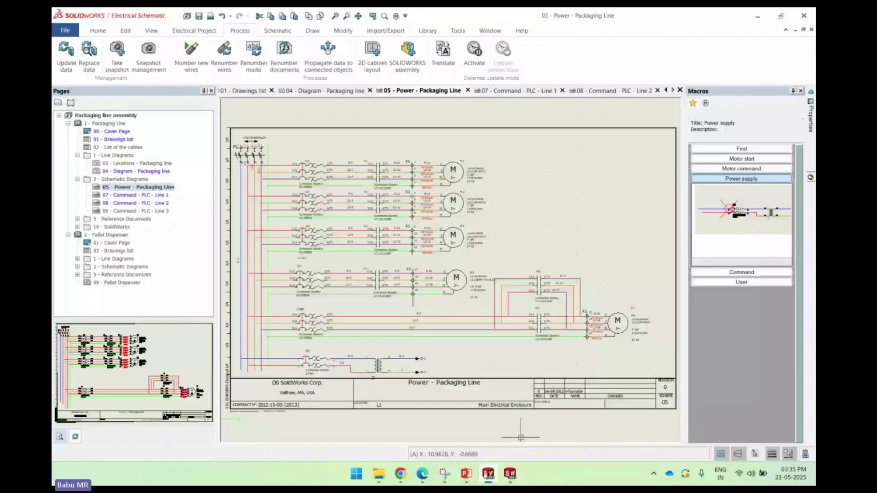
{"action": "left_click", "coordinate": [510, 473]}
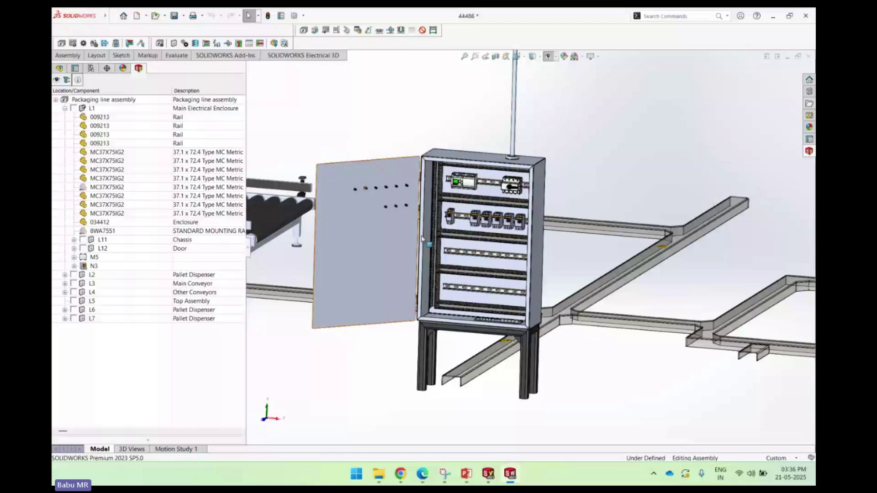
{"action": "left_click", "coordinate": [74, 239]}
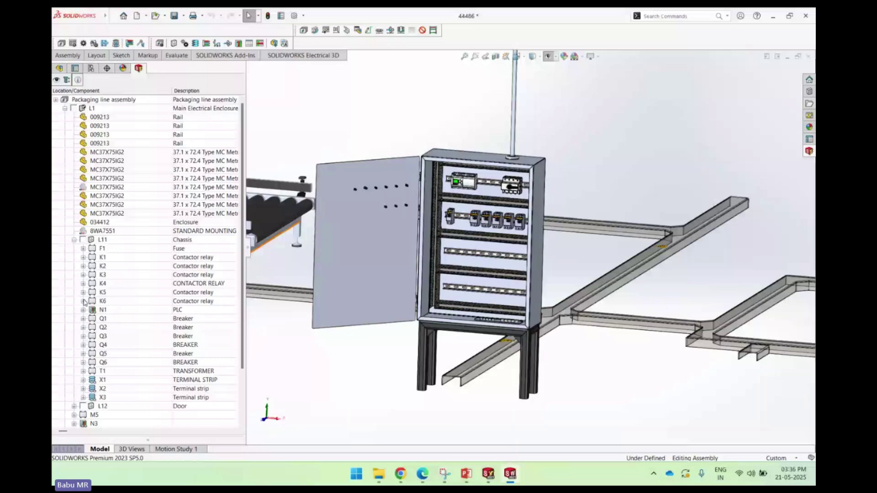
{"action": "left_click", "coordinate": [84, 257]}
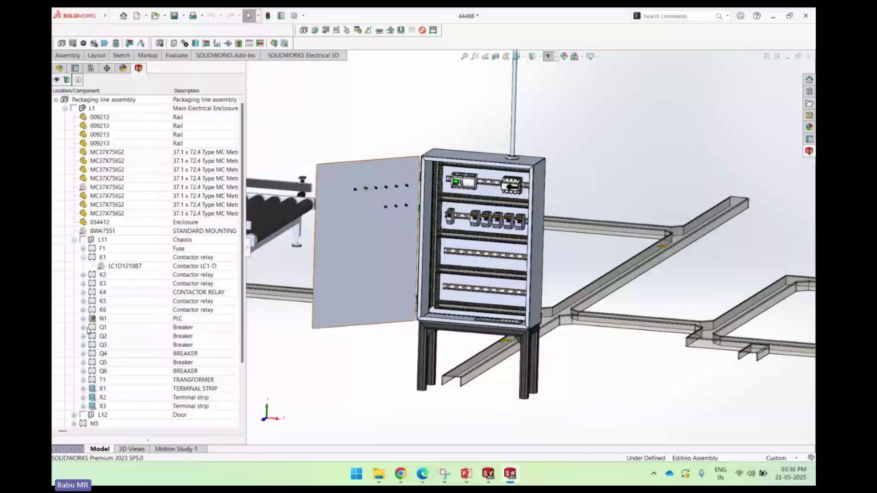
{"action": "left_click", "coordinate": [83, 328]}
{"action": "left_click", "coordinate": [137, 337]}
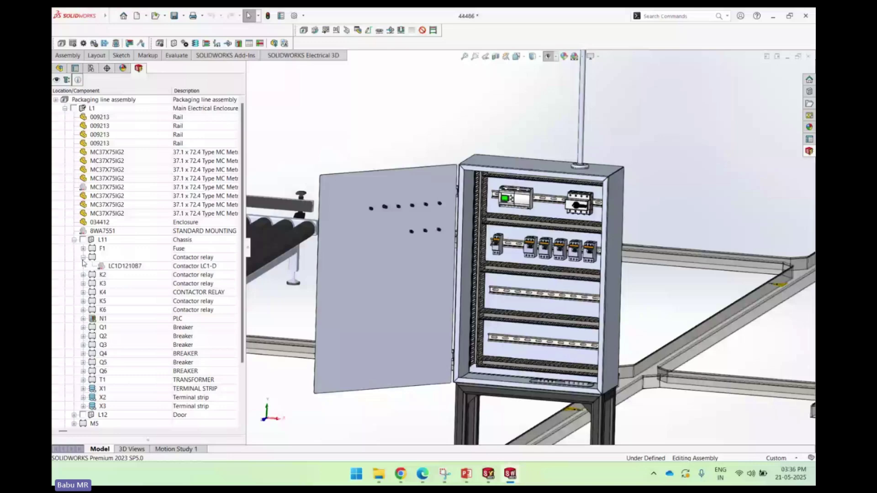
Step: Collapse K1's parts, switch to SOLIDWORKS Electrical Schematic, and open terminal strip X1 for editing from motor M5's terminals
{"action": "left_click", "coordinate": [83, 258]}
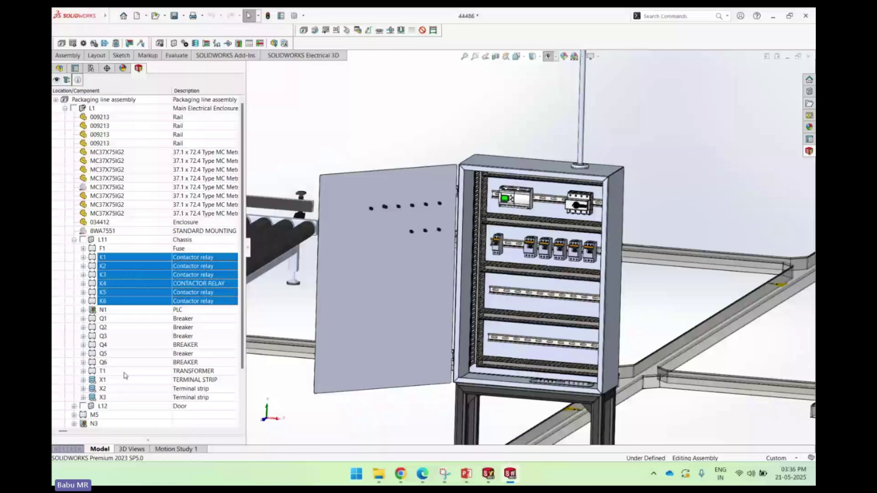
{"action": "left_click", "coordinate": [488, 474]}
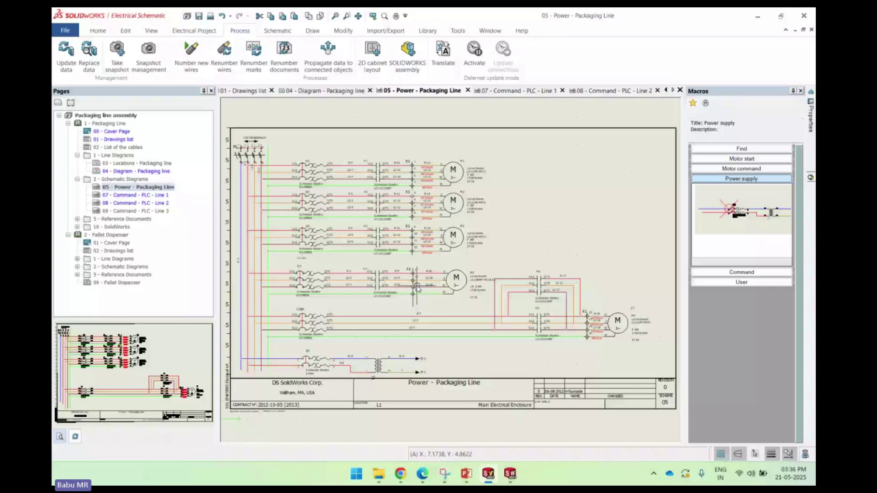
{"action": "scroll", "coordinate": [417, 287], "scroll_direction": "up", "scroll_amount": 5}
{"action": "right_click", "coordinate": [378, 272]}
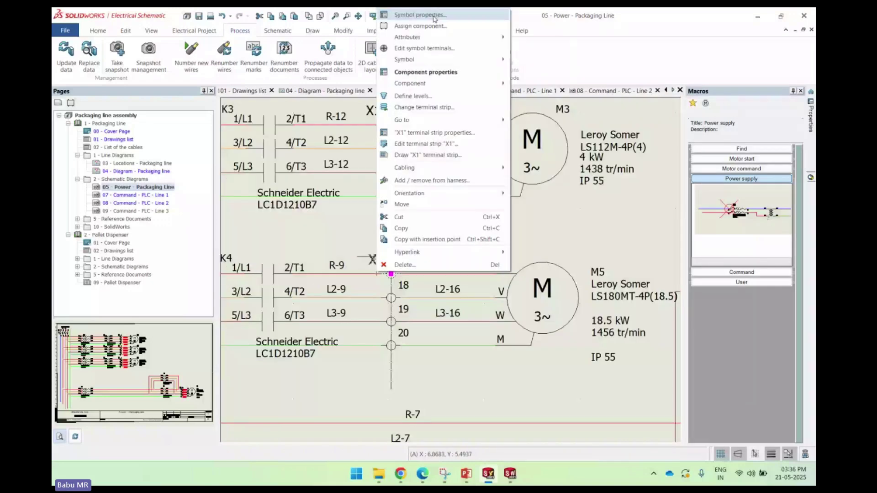
{"action": "left_click", "coordinate": [431, 145]}
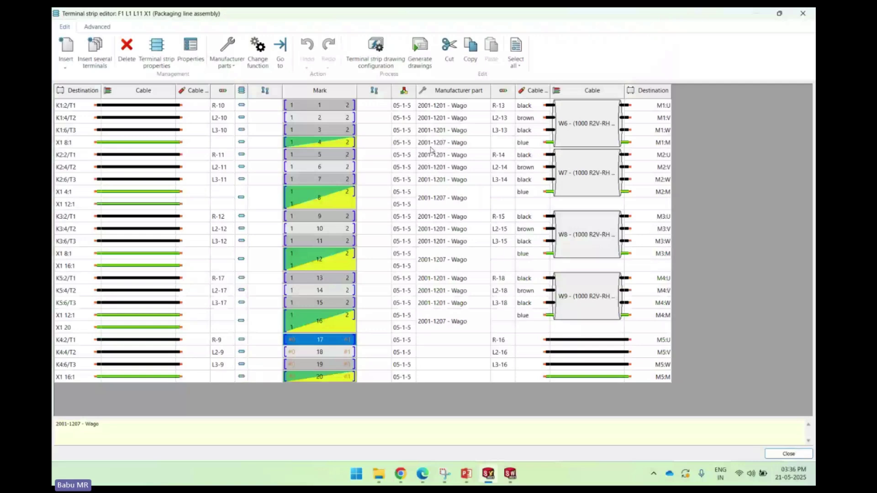
Step: Assign the Wago 2001-1201 manufacturer part to terminals 17, 18 and 19 of strip X1
{"action": "left_click_drag", "start_coordinate": [440, 340], "coordinate": [442, 362]}
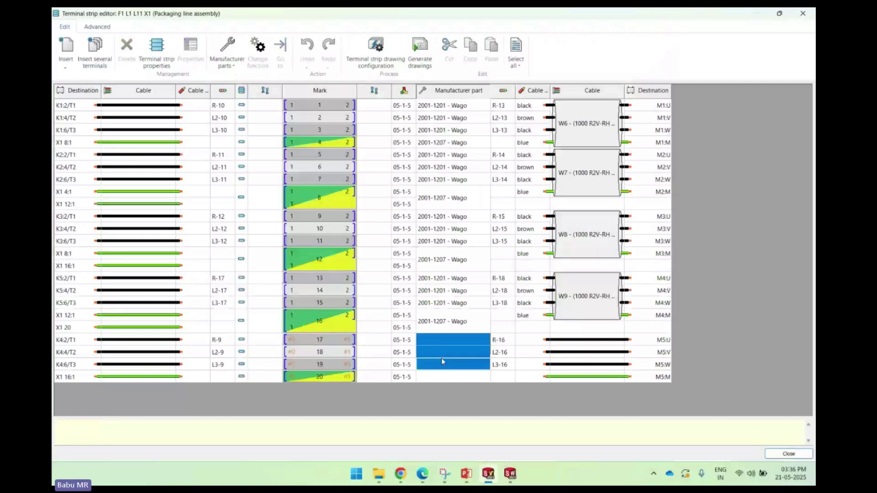
{"action": "right_click", "coordinate": [442, 362]}
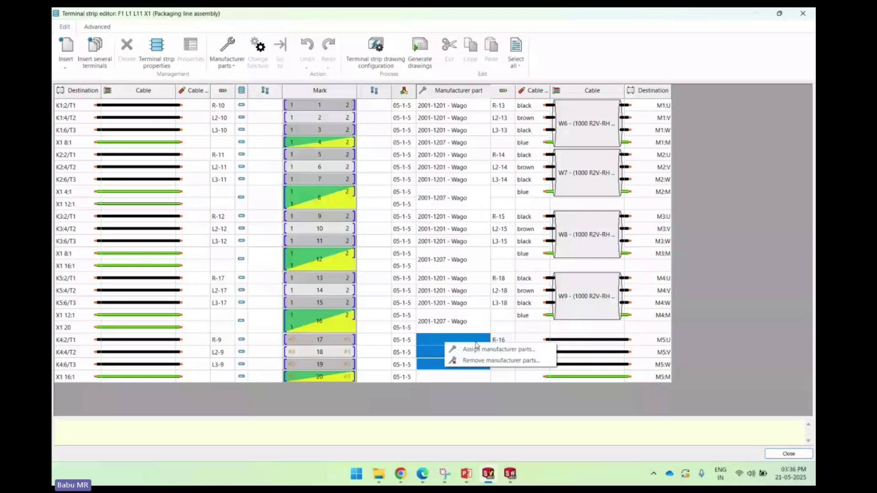
{"action": "left_click", "coordinate": [497, 349]}
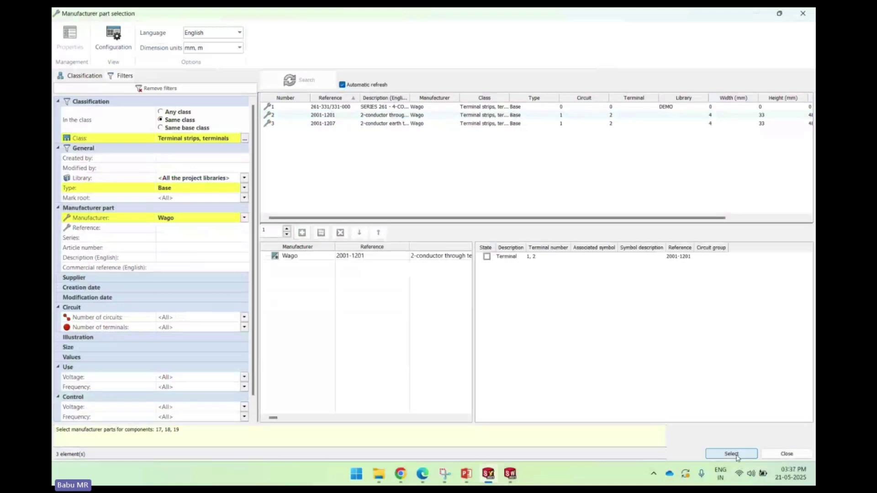
{"action": "left_click", "coordinate": [735, 455]}
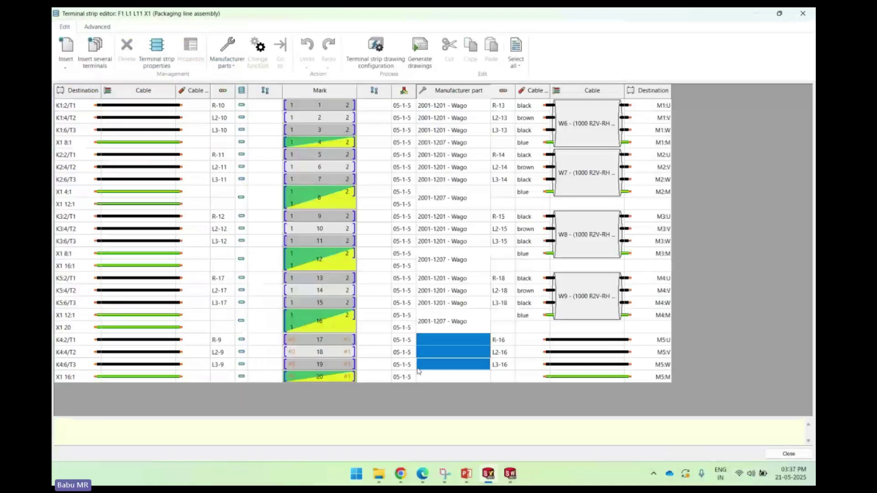
Step: Assign the Wago 2001-1207 earth terminal part to terminal 20 of strip X1
{"action": "right_click", "coordinate": [441, 379]}
{"action": "left_click", "coordinate": [489, 384]}
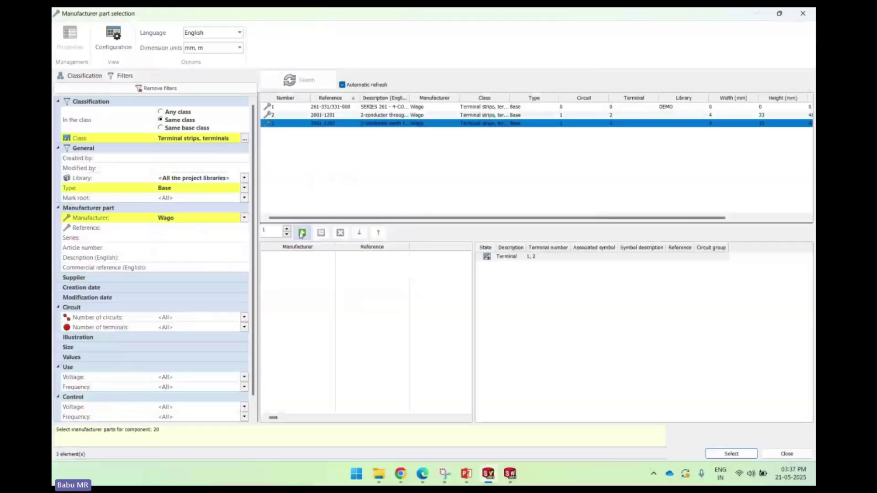
{"action": "left_click", "coordinate": [301, 233]}
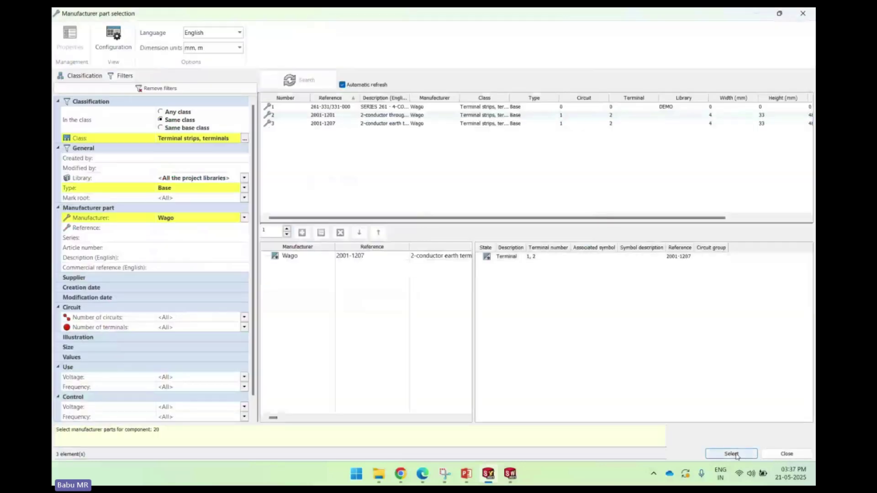
{"action": "left_click", "coordinate": [731, 454]}
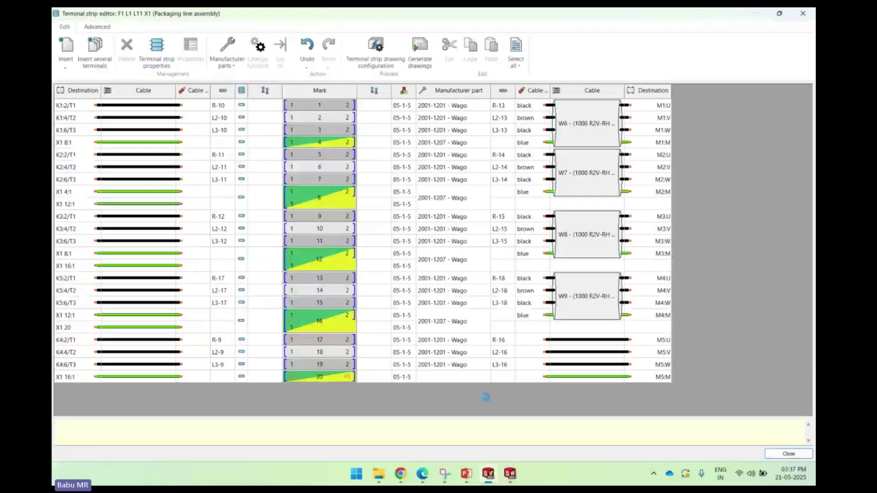
Step: Open cable core association for the four M5 connections of terminals 17 to 20 and expand cable W10's cores
{"action": "left_click", "coordinate": [575, 353]}
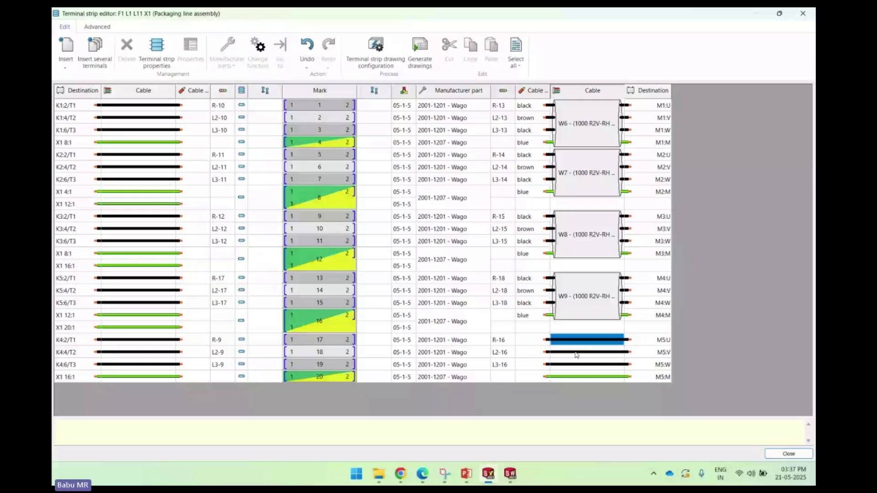
{"action": "left_click", "coordinate": [576, 376], "text": "shift"}
{"action": "right_click", "coordinate": [578, 360]}
{"action": "left_click", "coordinate": [617, 380]}
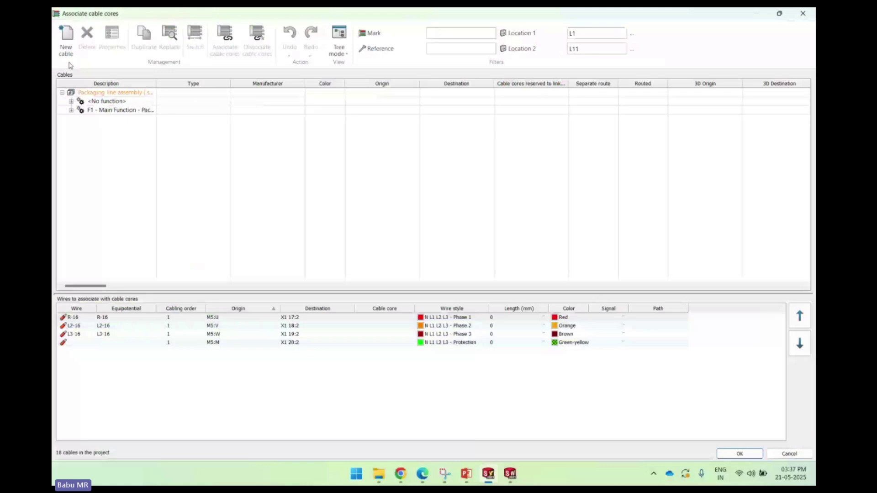
{"action": "left_click", "coordinate": [71, 100]}
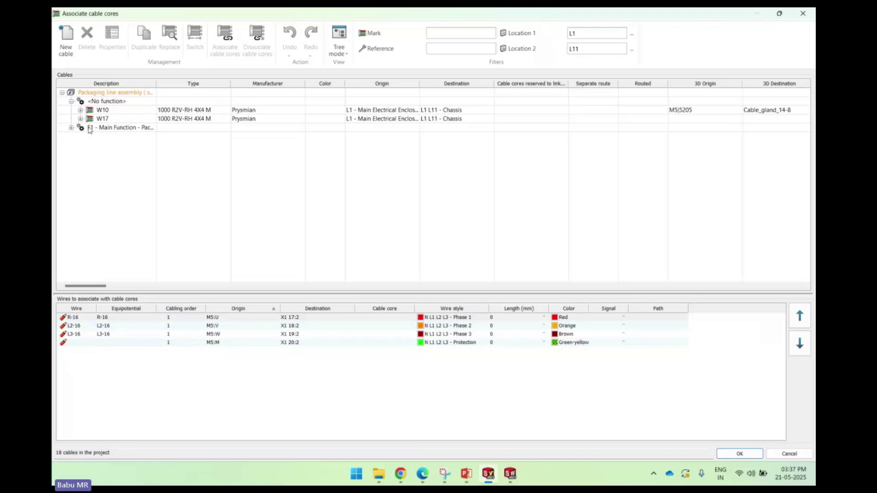
{"action": "left_click", "coordinate": [81, 110]}
Step: Associate W10's black, brown, black and blue cores with the M5 U, V, W and M wires and accept the association
{"action": "left_click", "coordinate": [128, 120]}
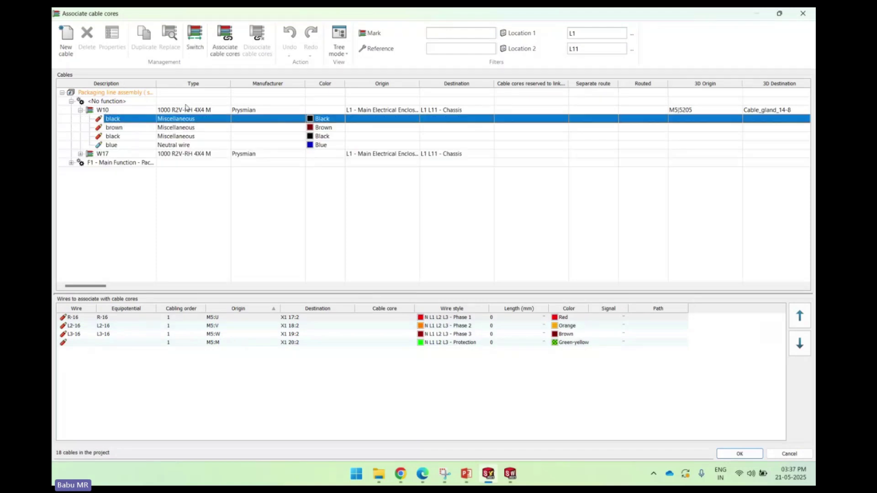
{"action": "left_click", "coordinate": [143, 145], "text": "shift"}
{"action": "left_click_drag", "start_coordinate": [294, 374], "coordinate": [262, 319]}
{"action": "left_click", "coordinate": [219, 55]}
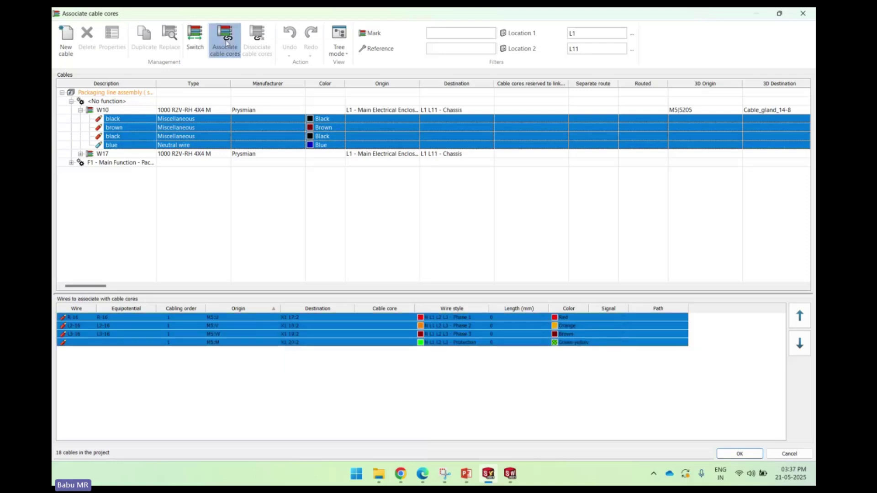
{"action": "left_click", "coordinate": [257, 377]}
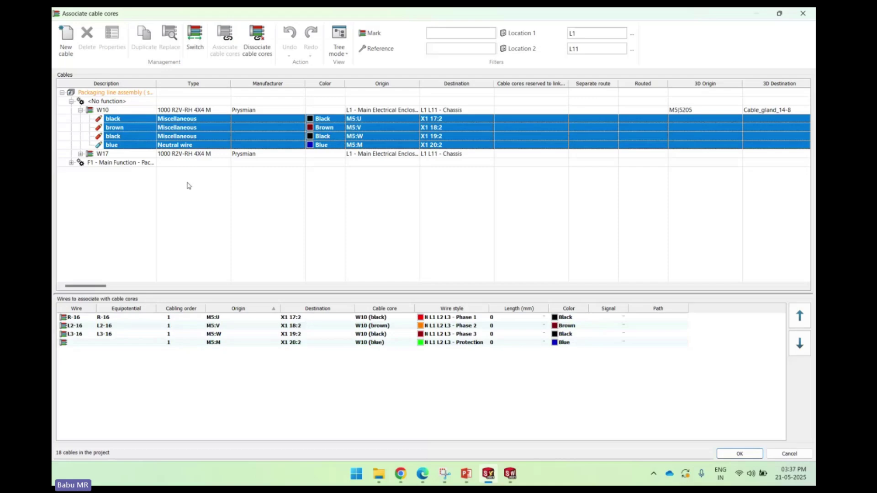
{"action": "left_click", "coordinate": [189, 185]}
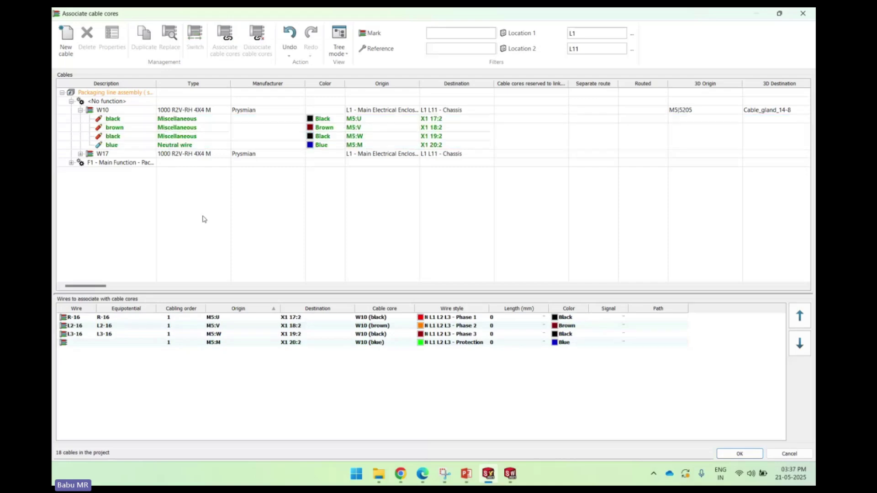
{"action": "left_click", "coordinate": [740, 455]}
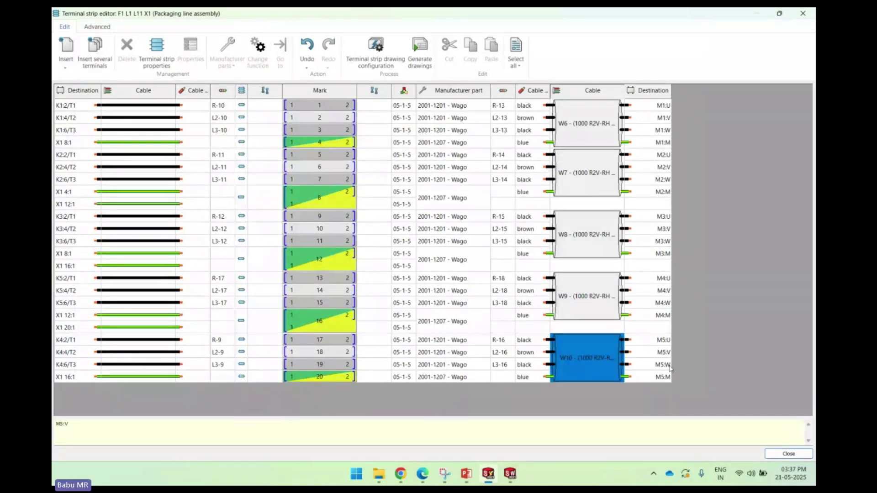
Step: Generate the X1 terminal strip drawing in the 1 - Packaging Line book, then close the summary and the terminal strip editor
{"action": "left_click", "coordinate": [417, 54]}
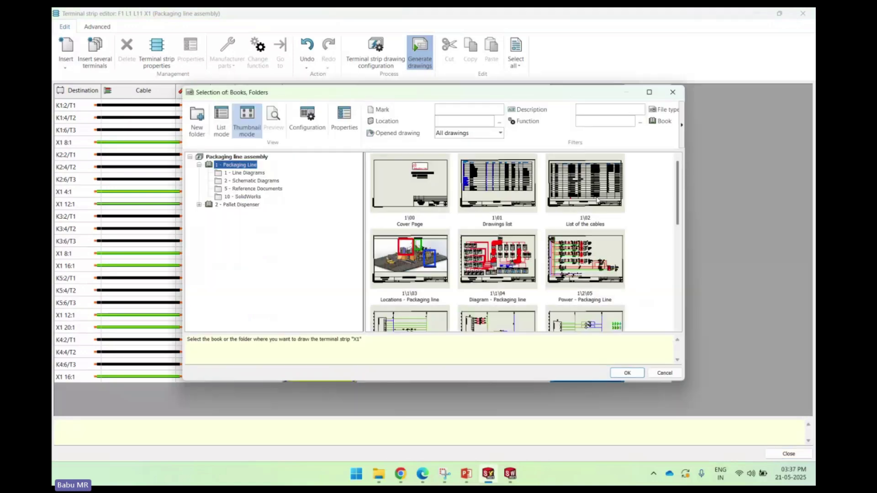
{"action": "left_click", "coordinate": [627, 373]}
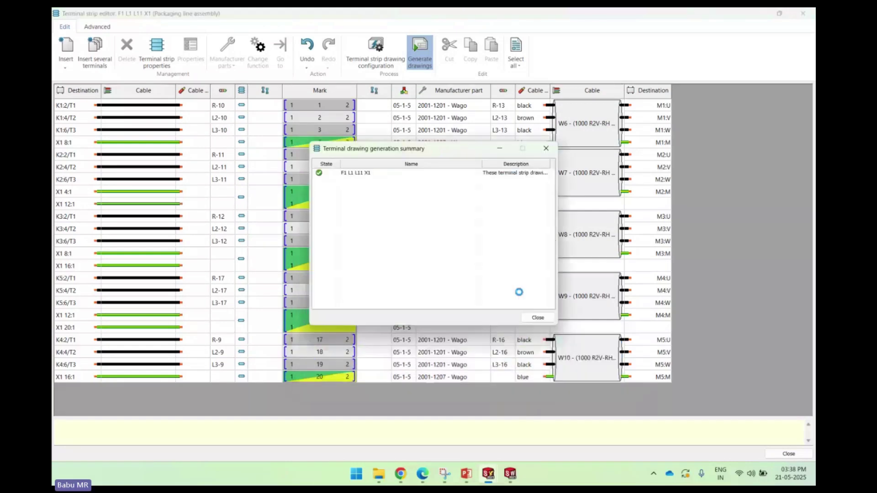
{"action": "left_click", "coordinate": [538, 317]}
{"action": "left_click", "coordinate": [803, 14]}
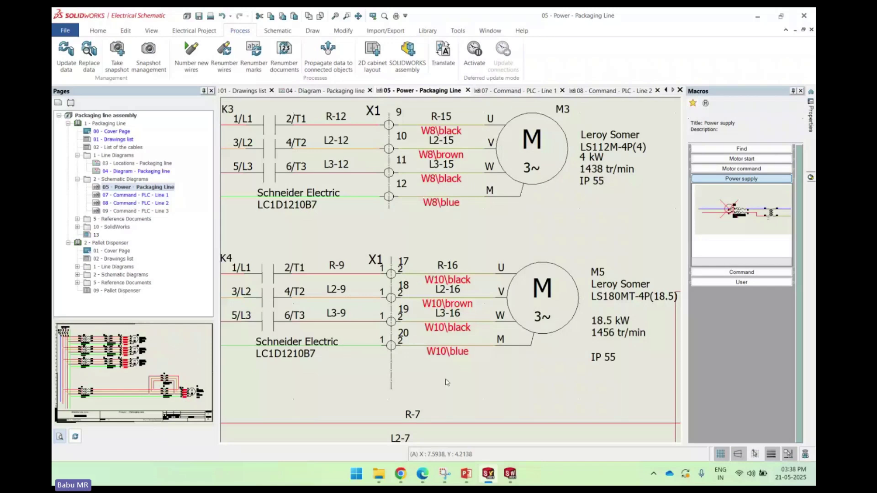
Step: Open the generated X1 terminal strip drawing and examine the first terminals with their wire numbers and K1 and K2 destinations
{"action": "left_click", "coordinate": [88, 237]}
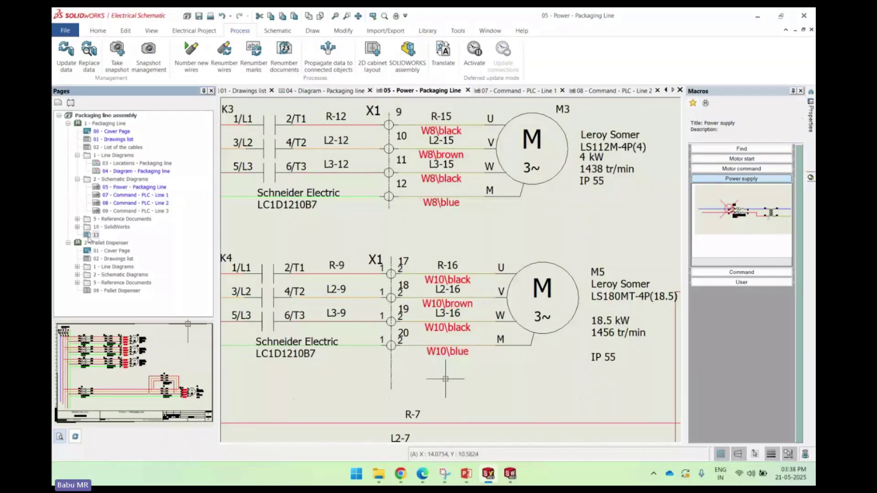
{"action": "double_click", "coordinate": [89, 237]}
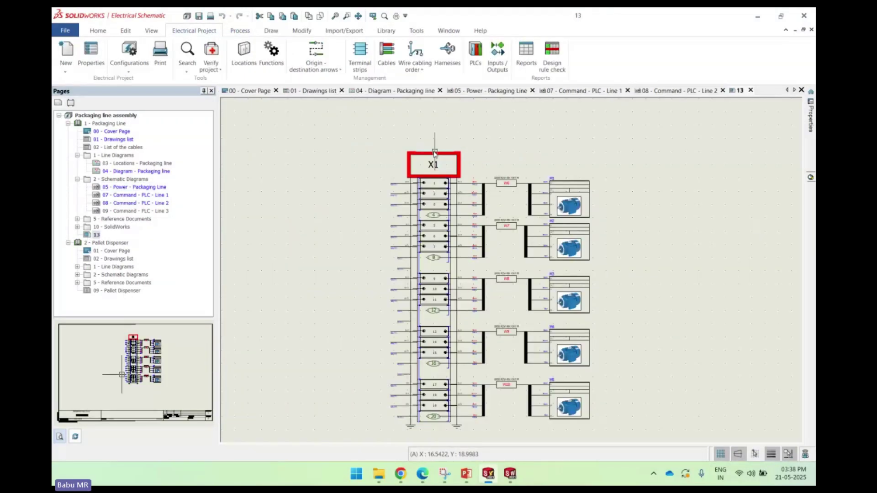
{"action": "scroll", "coordinate": [443, 169], "scroll_direction": "up", "scroll_amount": 3}
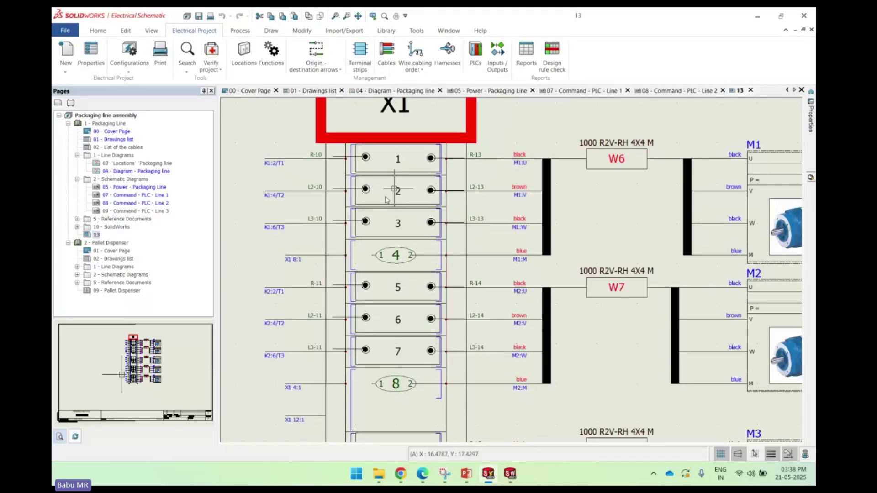
{"action": "scroll", "coordinate": [393, 189], "scroll_direction": "down", "scroll_amount": 1}
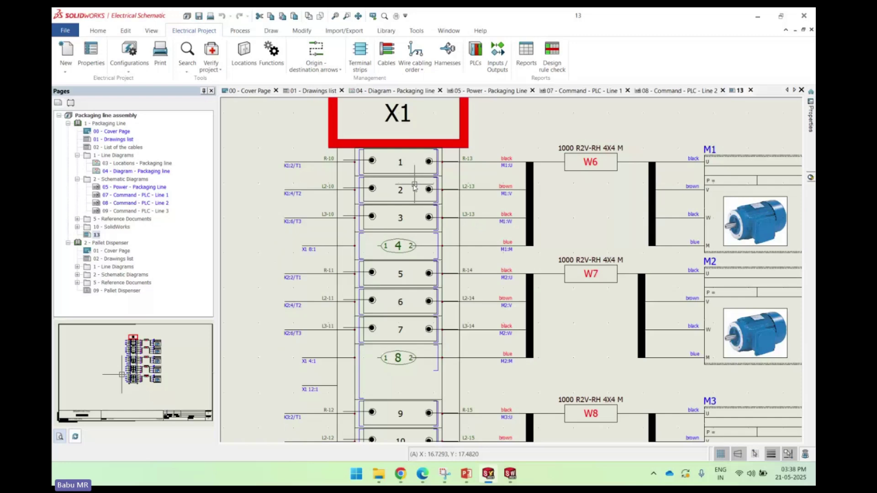
{"action": "scroll", "coordinate": [276, 170], "scroll_direction": "up", "scroll_amount": 2}
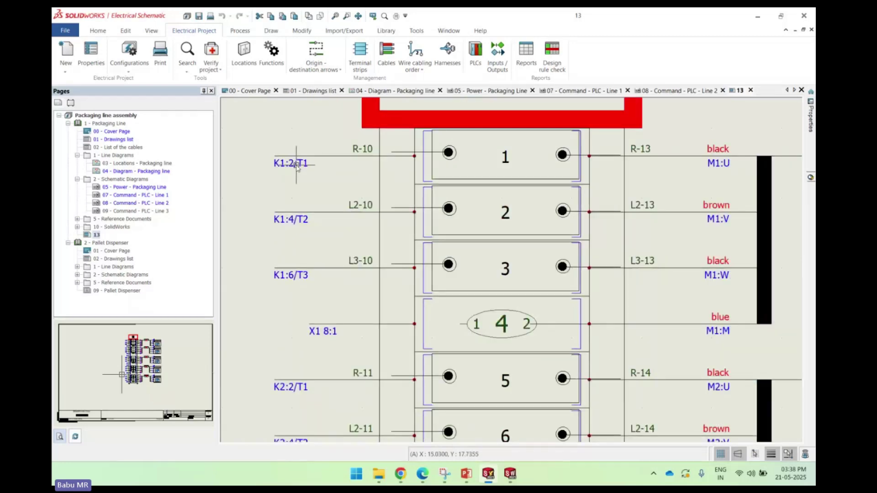
{"action": "scroll", "coordinate": [437, 160], "scroll_direction": "down", "scroll_amount": 1}
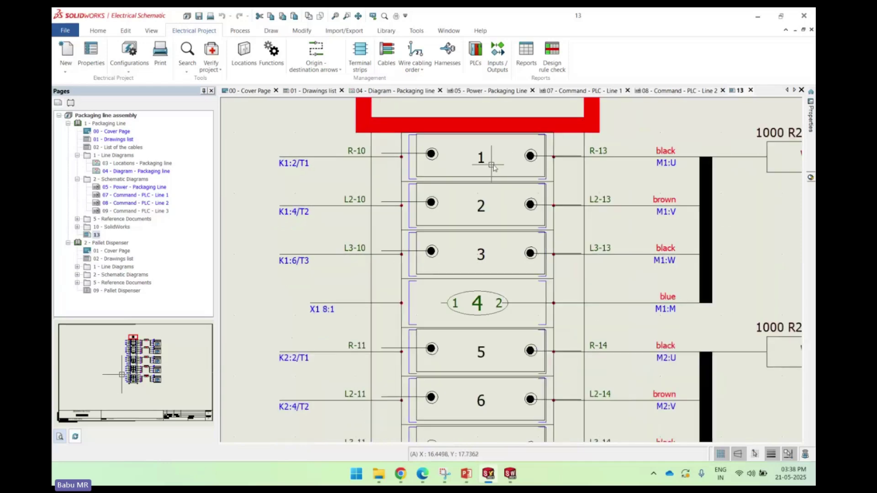
{"action": "scroll", "coordinate": [572, 155], "scroll_direction": "down", "scroll_amount": 1}
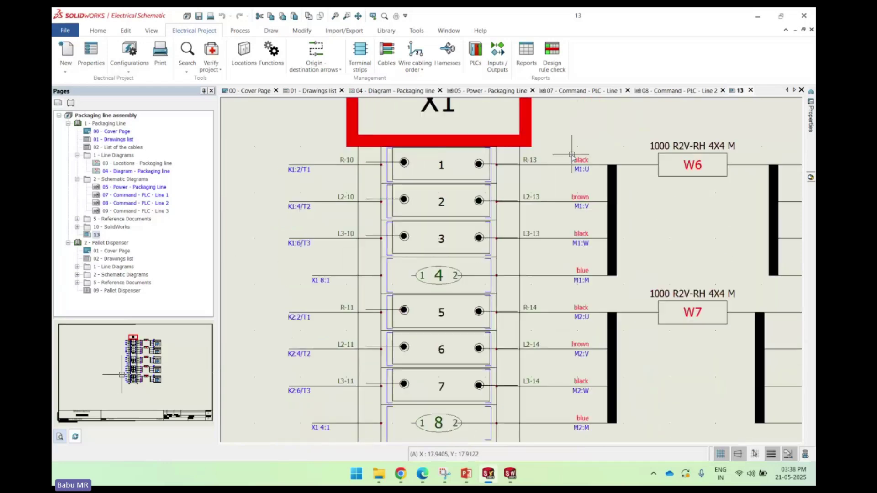
Step: Examine the cable cores and motor connections on the X1 drawing, from cable W6 and motor M1 down to W10 and M5
{"action": "scroll", "coordinate": [572, 155], "scroll_direction": "up", "scroll_amount": 1}
{"action": "scroll", "coordinate": [422, 181], "scroll_direction": "down", "scroll_amount": 1}
{"action": "scroll", "coordinate": [471, 183], "scroll_direction": "down", "scroll_amount": 1}
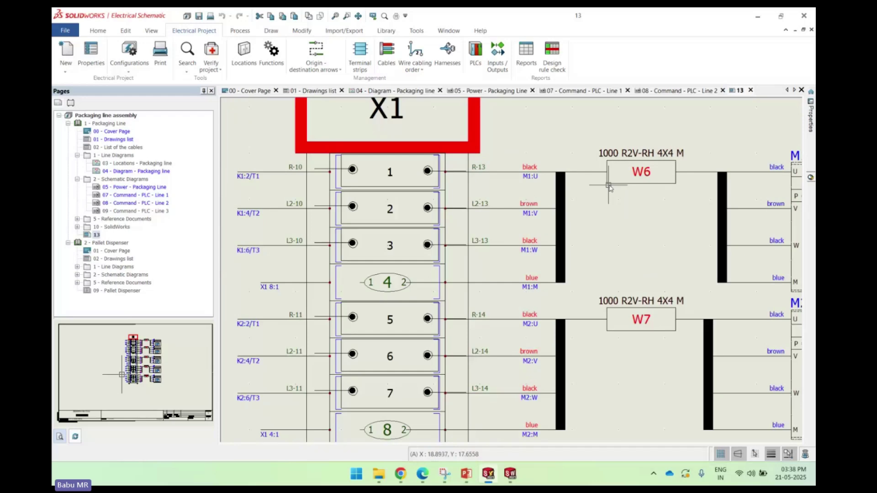
{"action": "scroll", "coordinate": [609, 186], "scroll_direction": "up", "scroll_amount": 1}
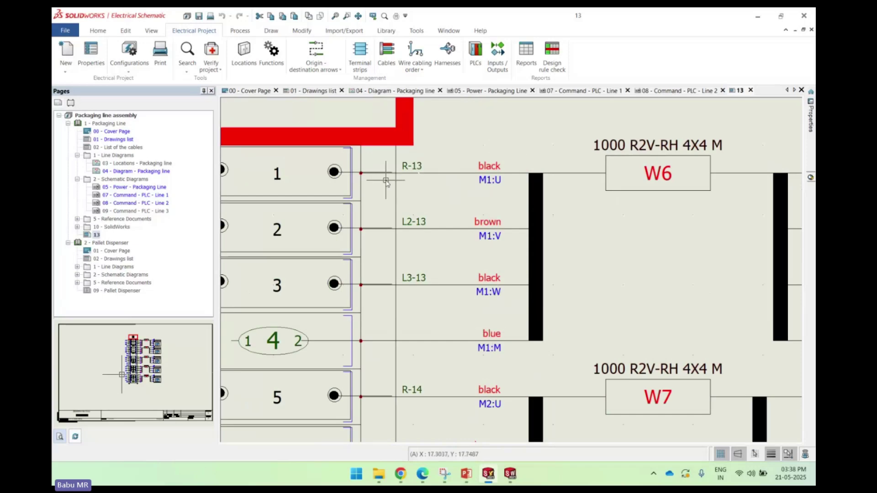
{"action": "scroll", "coordinate": [386, 181], "scroll_direction": "down", "scroll_amount": 3}
{"action": "scroll", "coordinate": [425, 152], "scroll_direction": "up", "scroll_amount": 4}
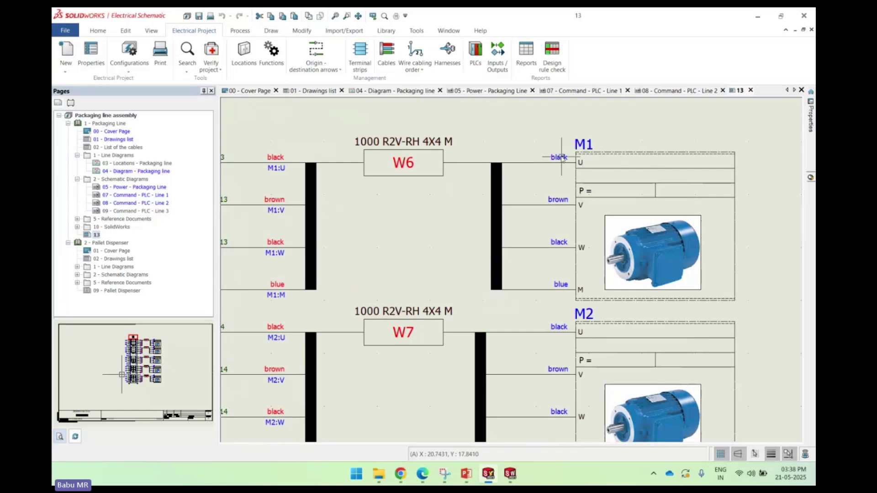
{"action": "scroll", "coordinate": [596, 215], "scroll_direction": "down", "scroll_amount": 5}
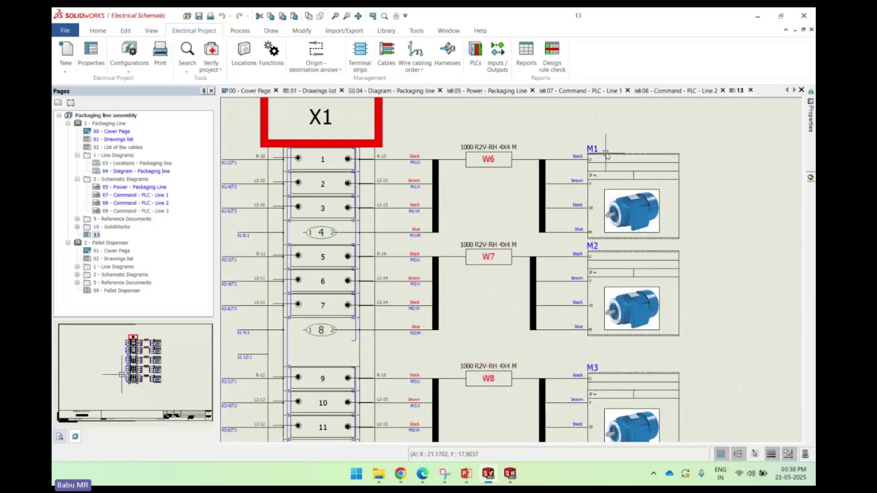
{"action": "scroll", "coordinate": [498, 410], "scroll_direction": "up", "scroll_amount": 1}
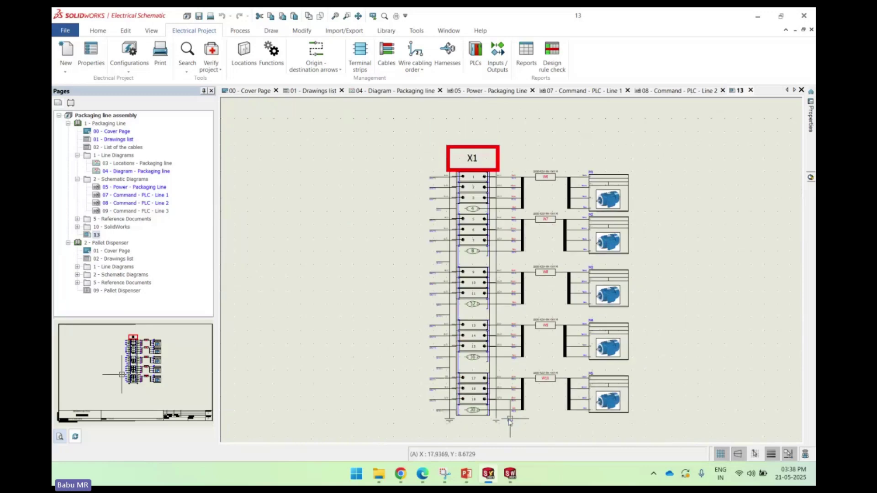
{"action": "scroll", "coordinate": [497, 409], "scroll_direction": "up", "scroll_amount": 2}
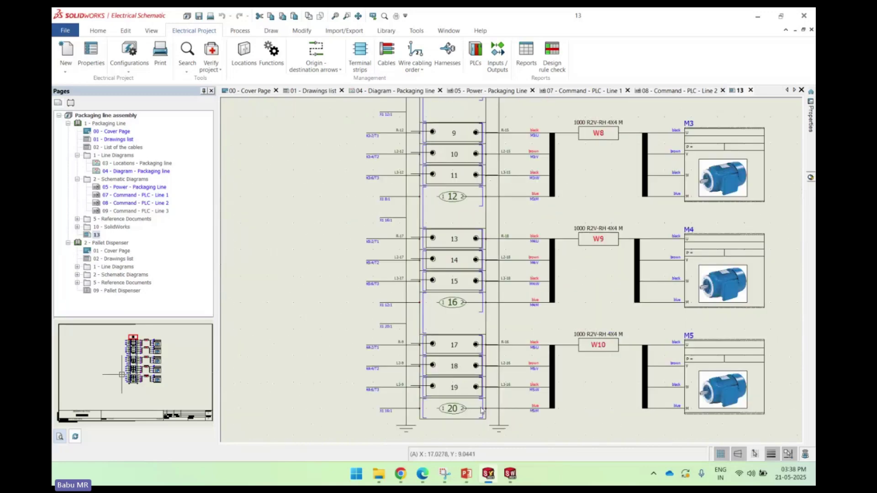
Step: Switch to the SOLIDWORKS cabinet assembly and start inserting contactors K1 to K6 and transformer T1 from the L11 chassis
{"action": "scroll", "coordinate": [441, 391], "scroll_direction": "down", "scroll_amount": 2}
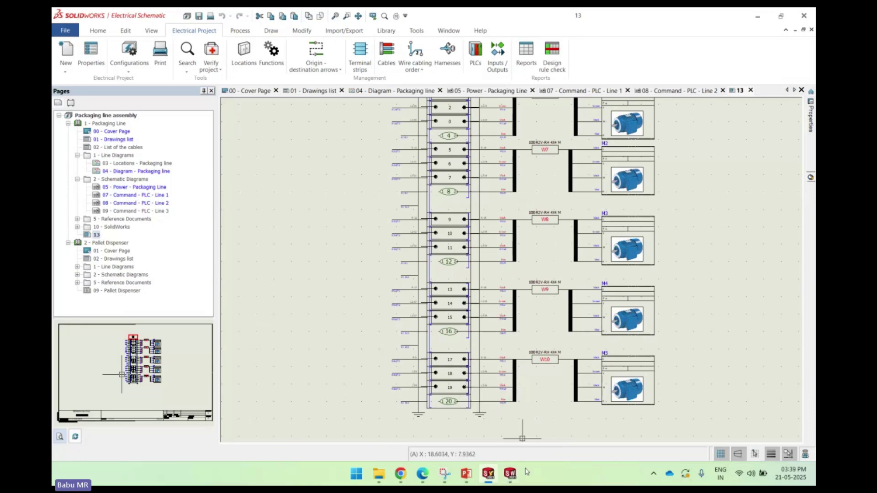
{"action": "mouse_move", "coordinate": [512, 482]}
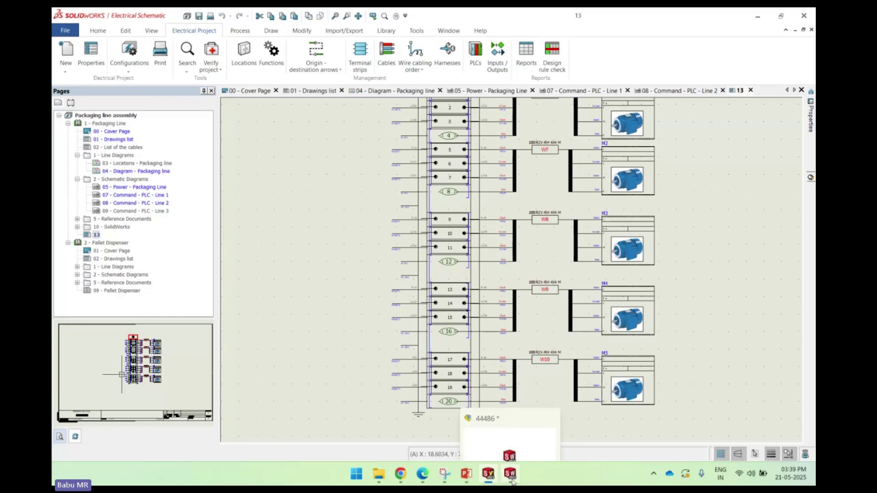
{"action": "left_click", "coordinate": [512, 481]}
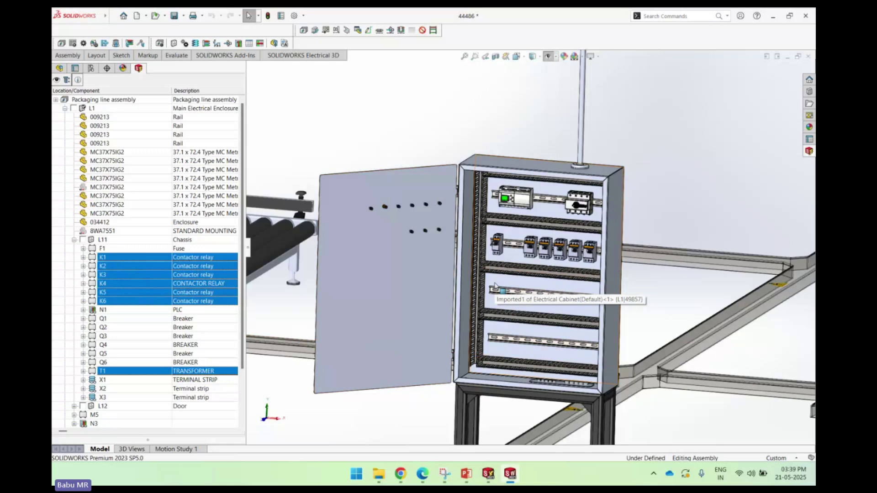
{"action": "left_click", "coordinate": [489, 474]}
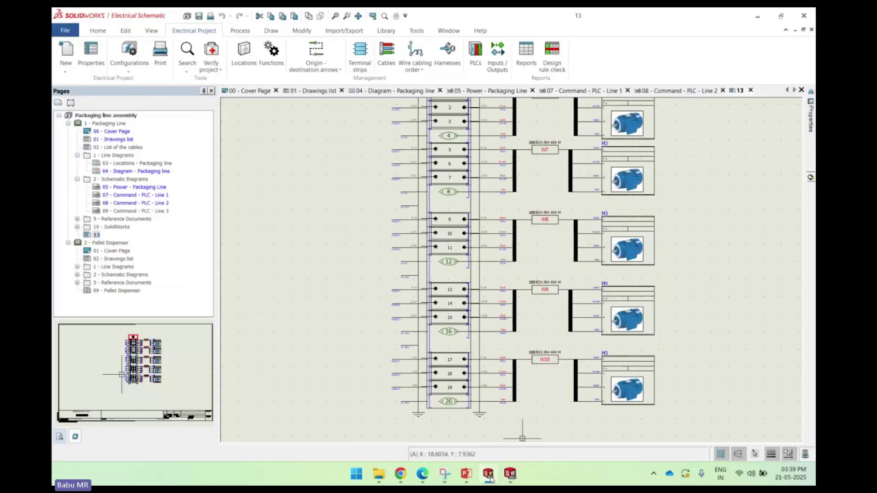
{"action": "left_click", "coordinate": [490, 476]}
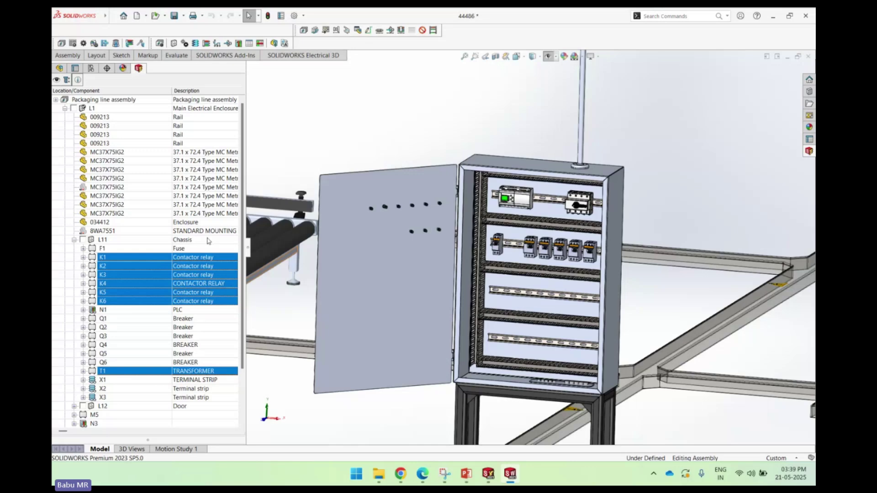
{"action": "right_click", "coordinate": [153, 259]}
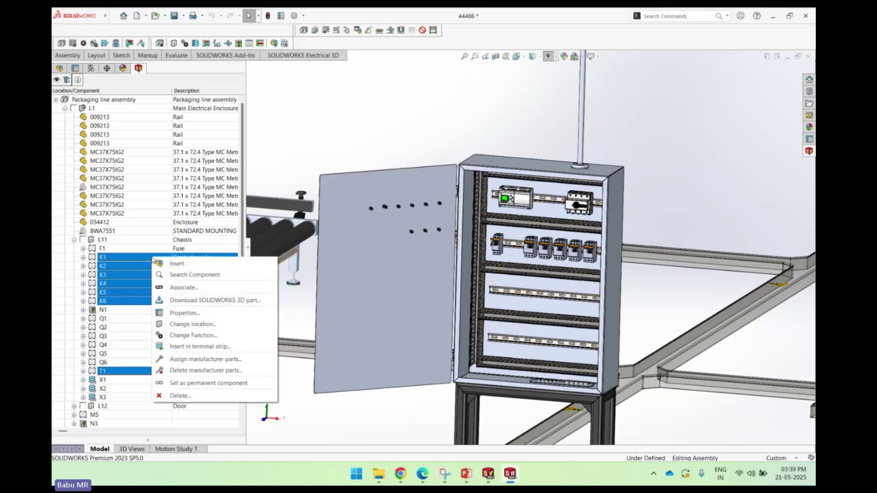
{"action": "left_click", "coordinate": [190, 263]}
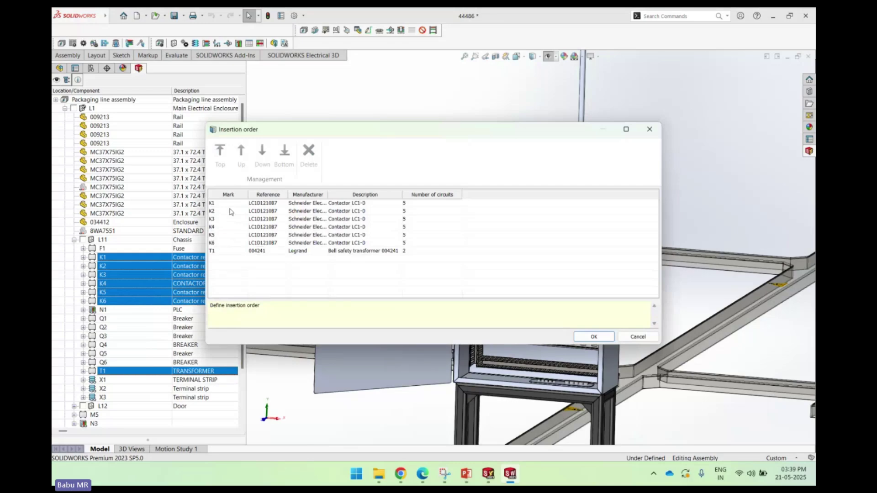
Step: Move transformer T1 between contactors K3 and K4 in the insertion order and accept the order
{"action": "left_click", "coordinate": [228, 251]}
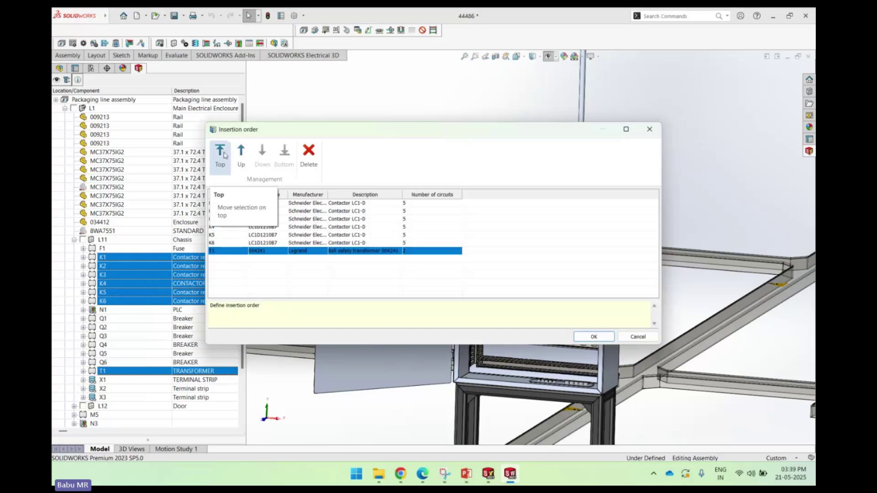
{"action": "left_click", "coordinate": [258, 243]}
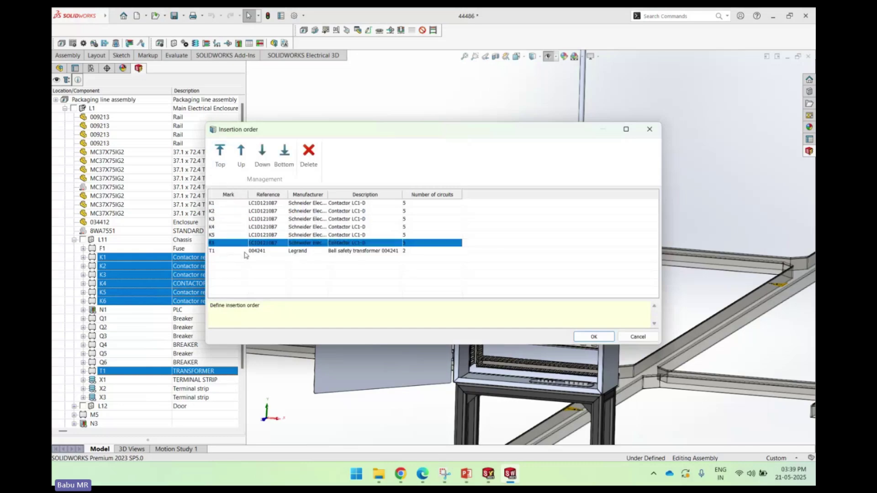
{"action": "left_click", "coordinate": [242, 251]}
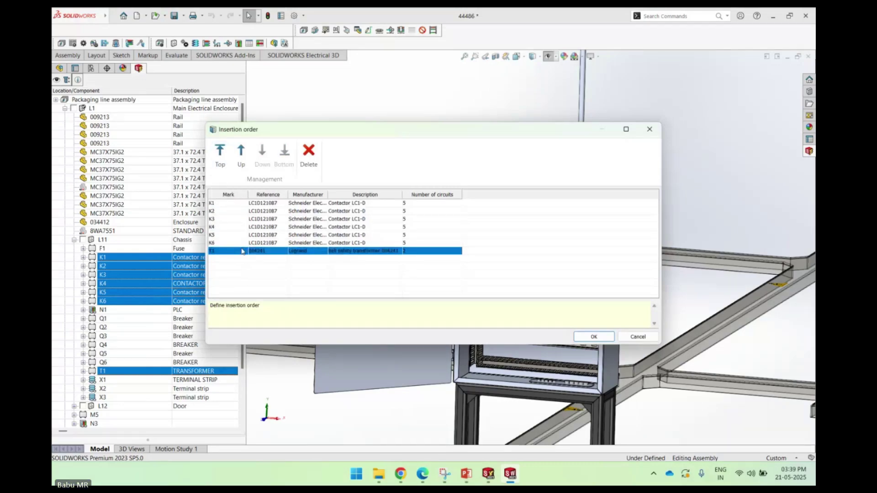
{"action": "left_click", "coordinate": [242, 157]}
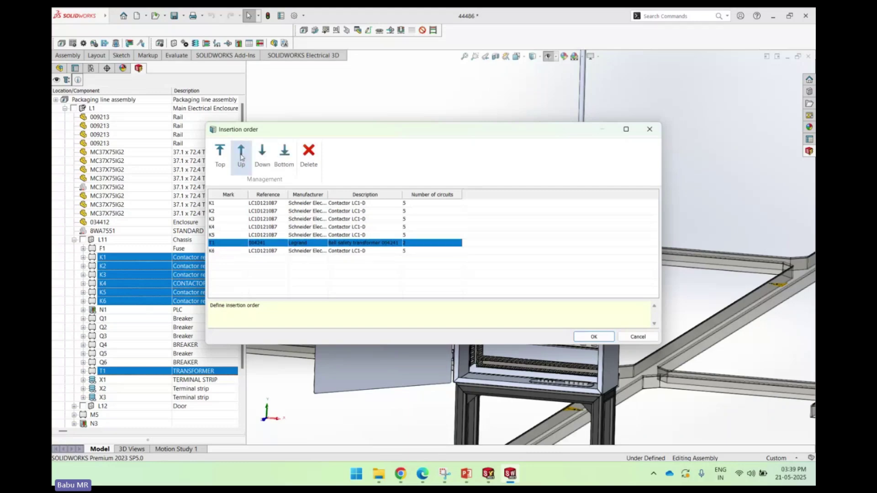
{"action": "left_click", "coordinate": [242, 157]}
{"action": "left_click", "coordinate": [241, 156]}
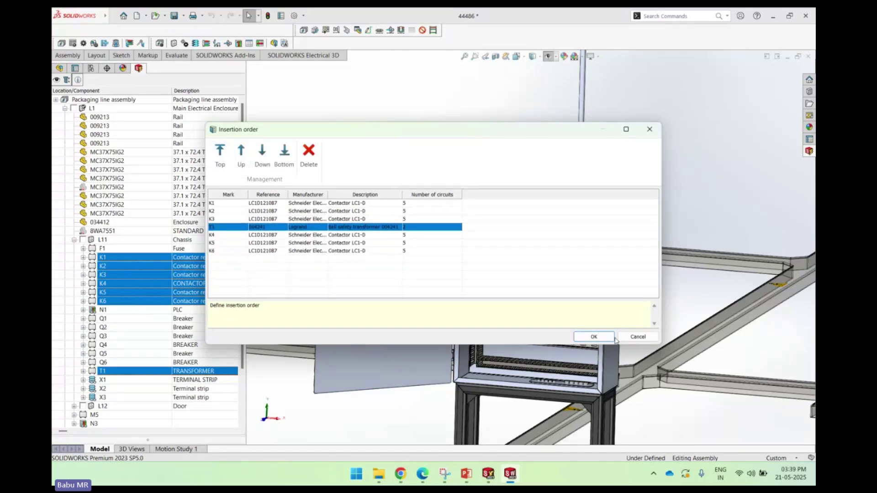
{"action": "left_click", "coordinate": [594, 336]}
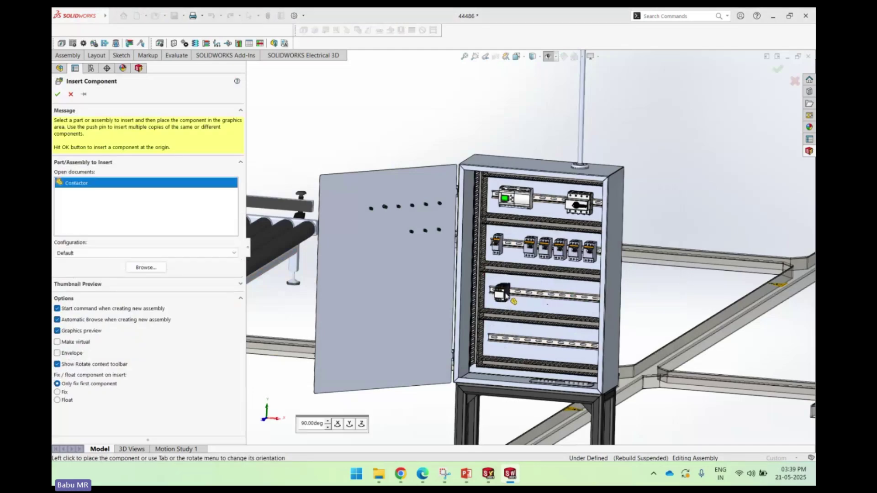
Step: Place the first contactor at the left end of the third rail and insert the remaining components to its right with 15 mm spacing
{"action": "scroll", "coordinate": [506, 296], "scroll_direction": "down", "scroll_amount": 8}
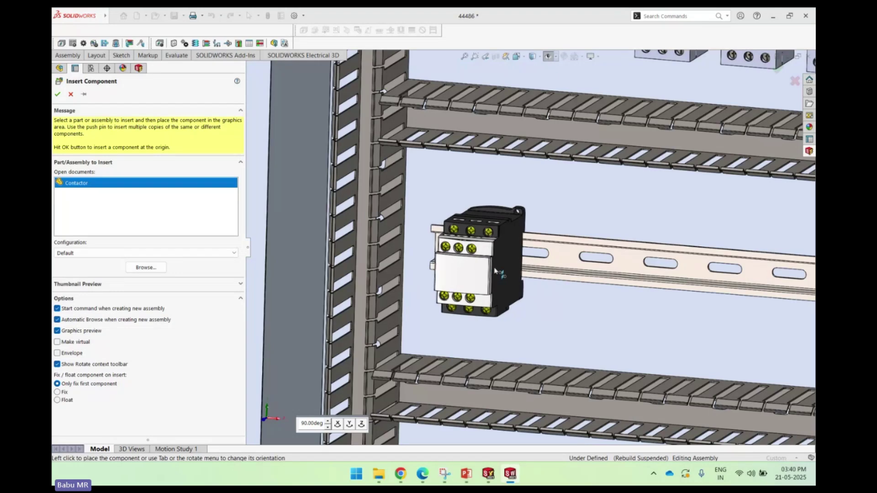
{"action": "left_click", "coordinate": [502, 275]}
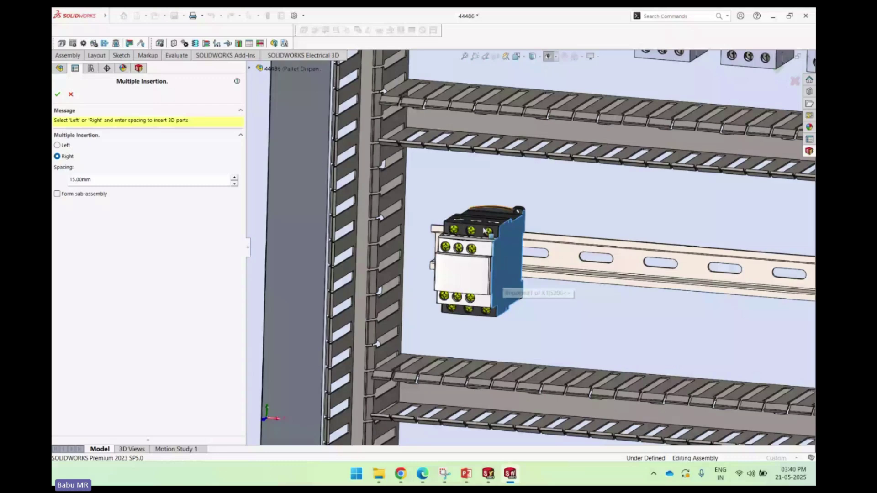
{"action": "scroll", "coordinate": [451, 169], "scroll_direction": "up", "scroll_amount": 3}
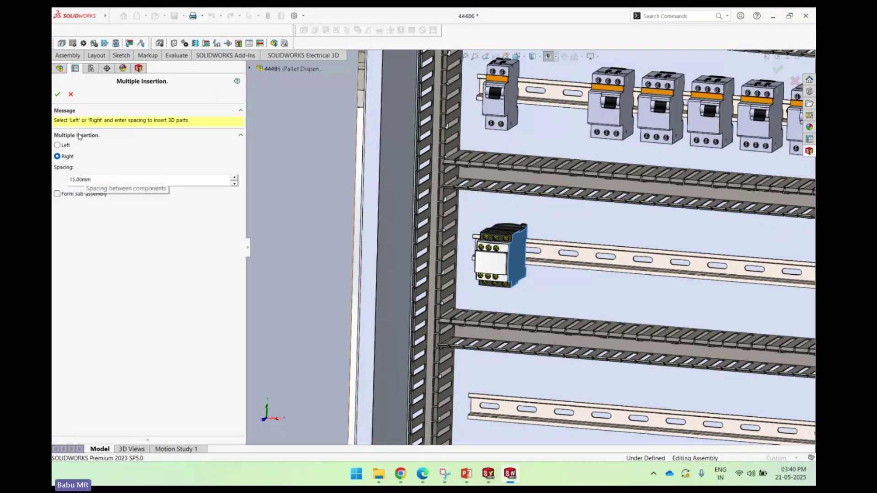
{"action": "left_click", "coordinate": [57, 95]}
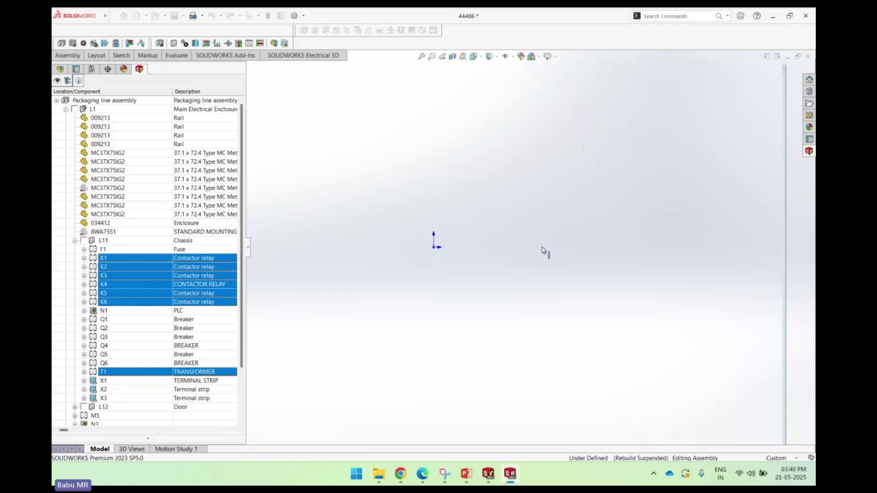
Step: Insert terminal strip X1's terminals toward the right of the lowest rail as a sub-assembly, placed rightward with 0 mm spacing
{"action": "scroll", "coordinate": [543, 250], "scroll_direction": "up", "scroll_amount": 4}
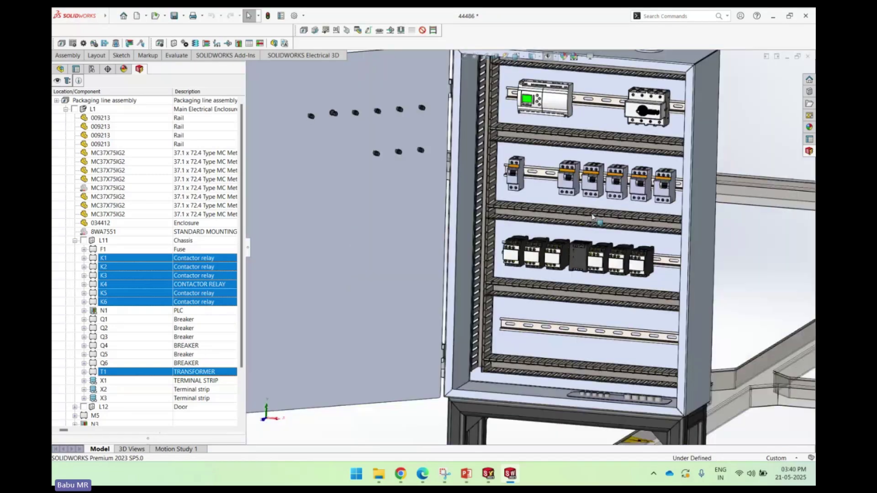
{"action": "scroll", "coordinate": [592, 217], "scroll_direction": "down", "scroll_amount": 5}
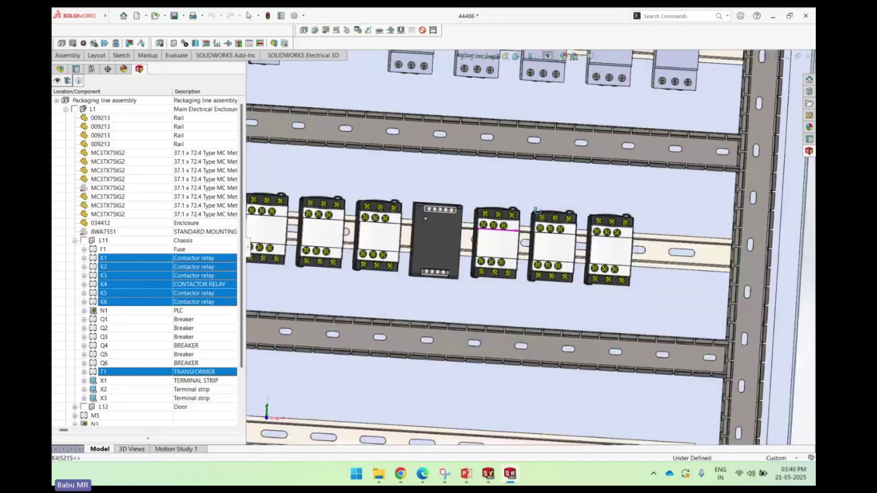
{"action": "scroll", "coordinate": [537, 209], "scroll_direction": "up", "scroll_amount": 4}
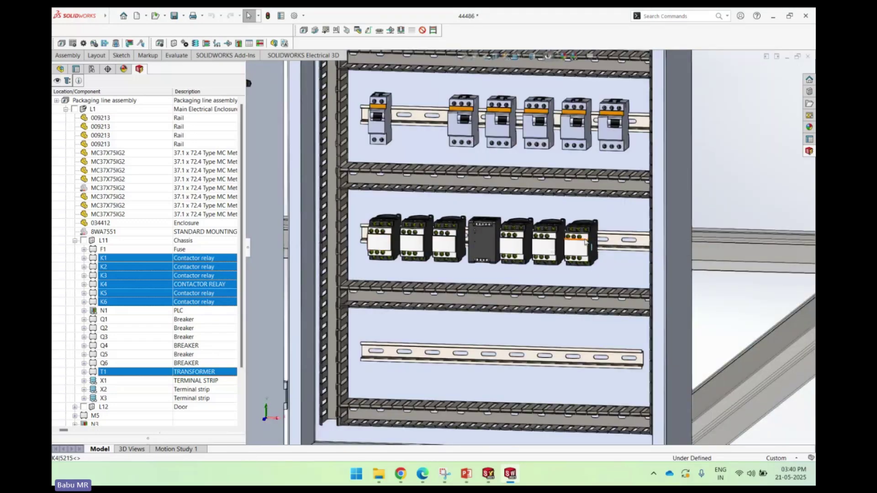
{"action": "scroll", "coordinate": [530, 215], "scroll_direction": "up", "scroll_amount": 3}
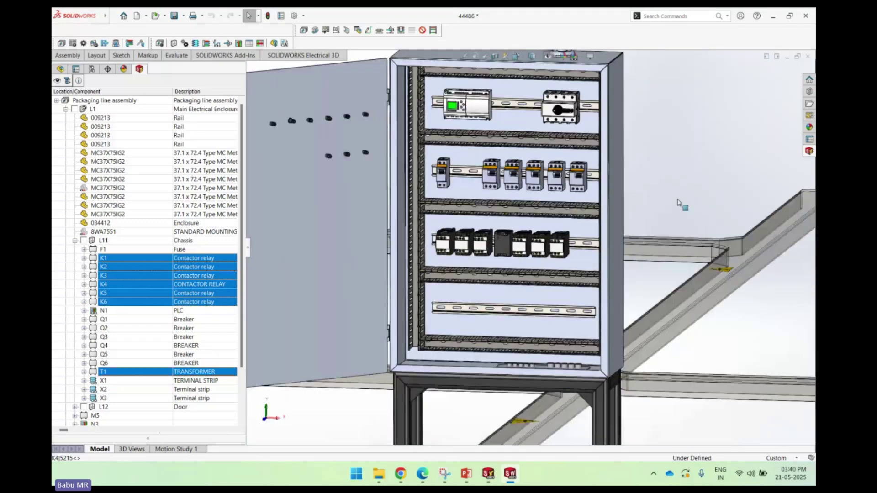
{"action": "left_click", "coordinate": [184, 381]}
{"action": "scroll", "coordinate": [184, 380], "scroll_direction": "down", "scroll_amount": 1}
{"action": "right_click", "coordinate": [126, 354]}
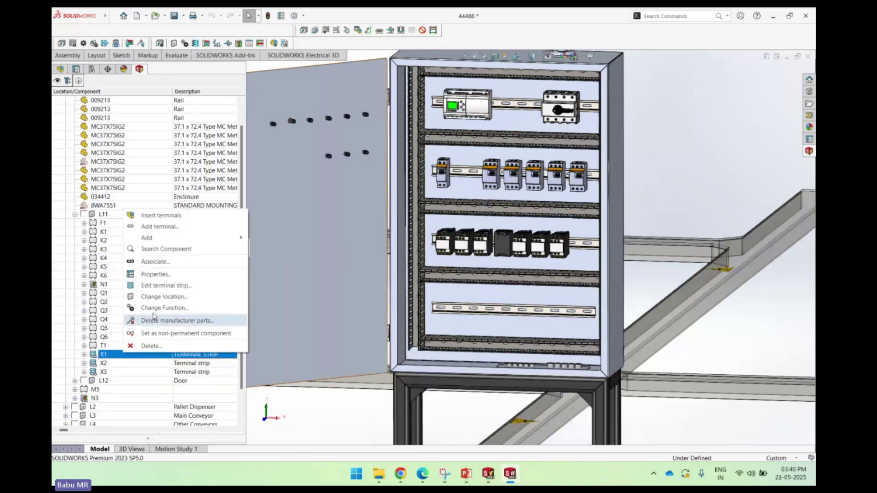
{"action": "left_click", "coordinate": [160, 215]}
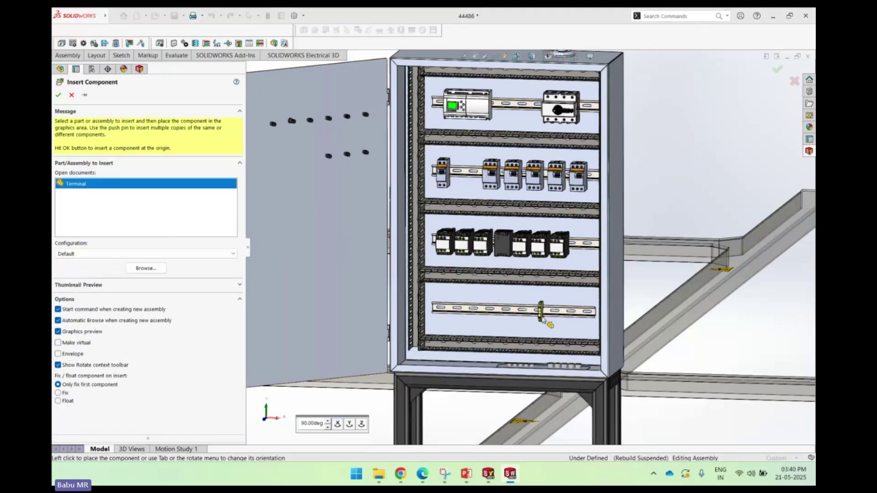
{"action": "left_click", "coordinate": [541, 318]}
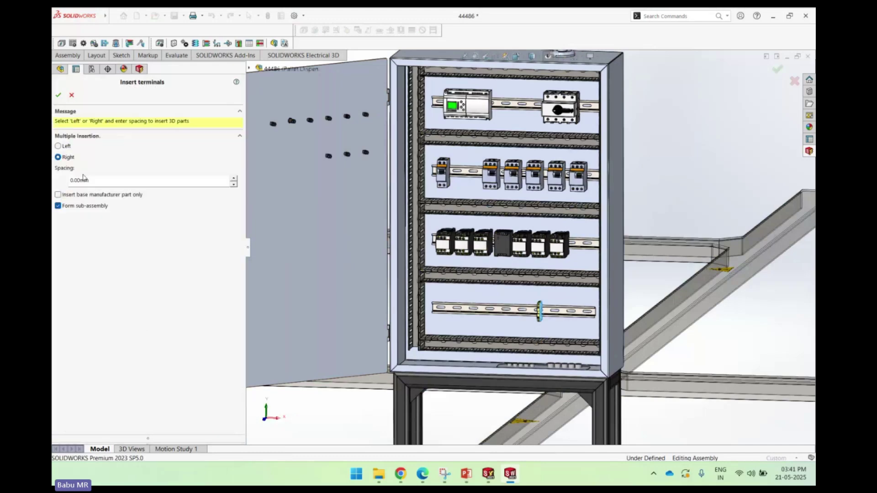
{"action": "left_click", "coordinate": [58, 95]}
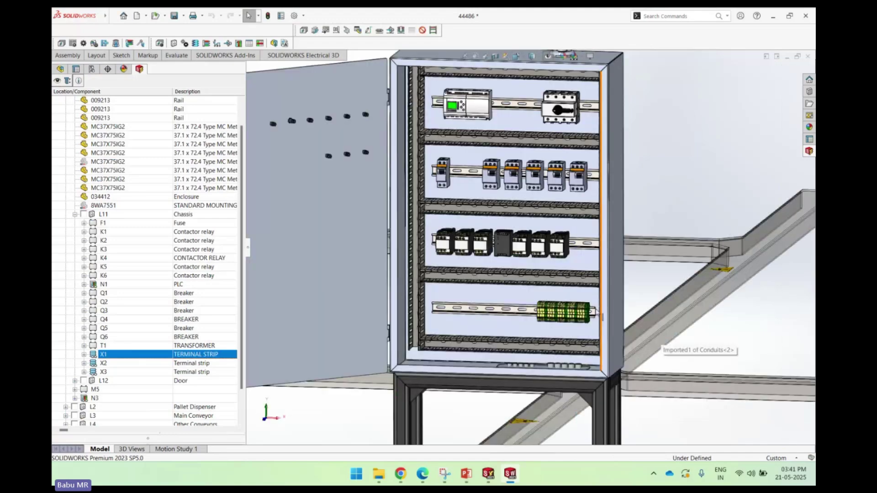
Step: Examine the X1 terminals on the lowest rail and bring up the SOLIDWORKS Electrical 3D routing commands
{"action": "scroll", "coordinate": [596, 311], "scroll_direction": "down", "scroll_amount": 6}
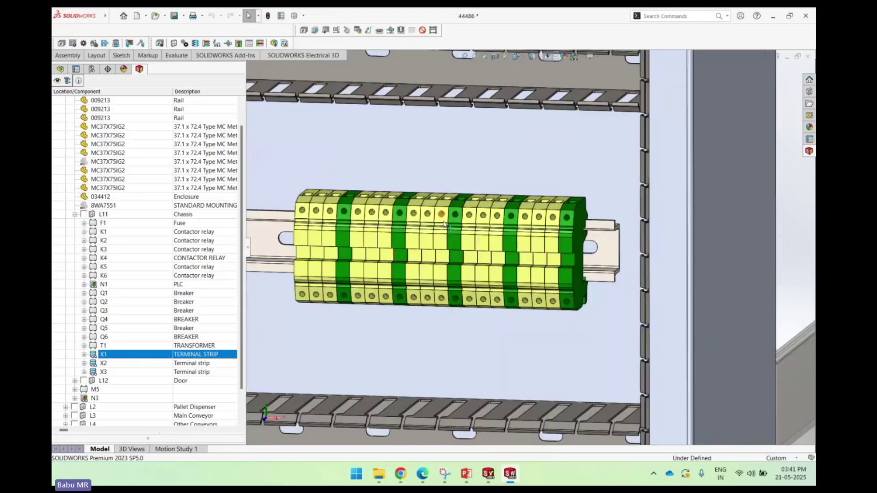
{"action": "scroll", "coordinate": [508, 294], "scroll_direction": "up", "scroll_amount": 8}
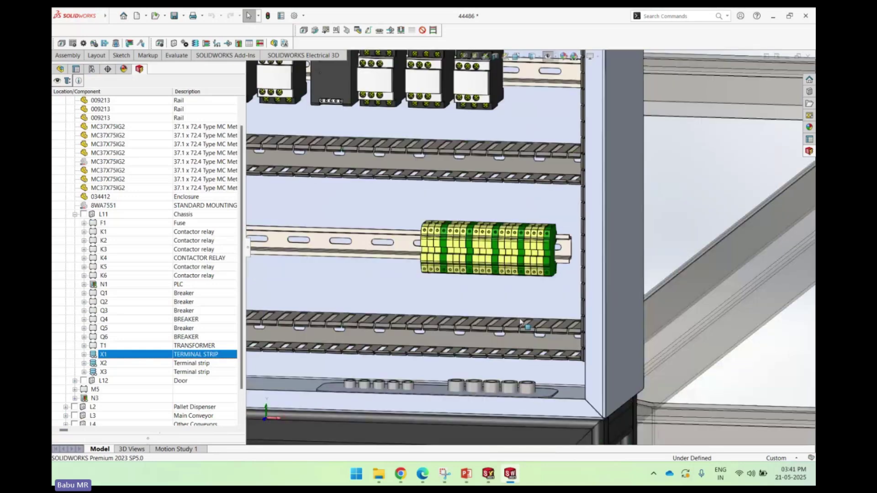
{"action": "scroll", "coordinate": [524, 332], "scroll_direction": "down", "scroll_amount": 2}
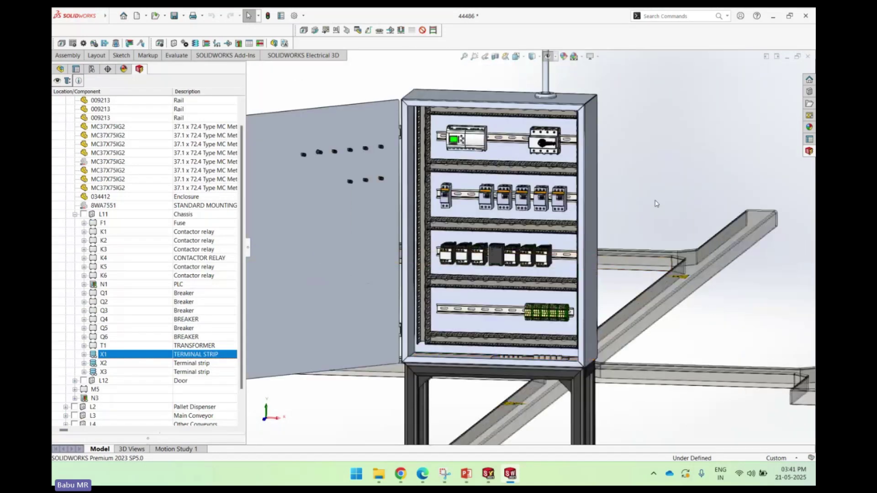
{"action": "left_click", "coordinate": [307, 56]}
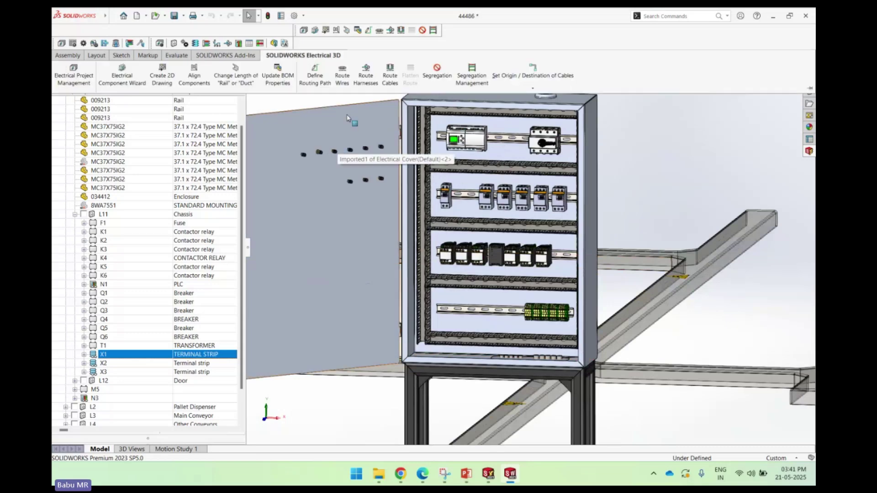
{"action": "left_click", "coordinate": [686, 188]}
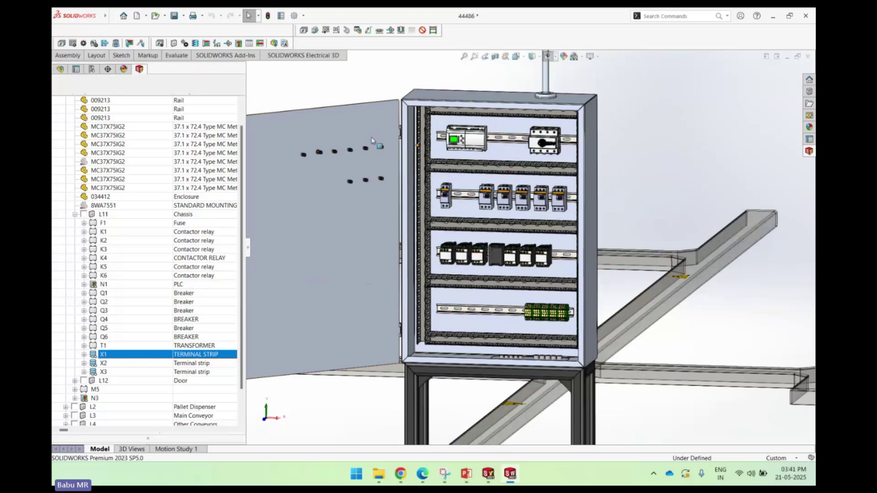
{"action": "left_click", "coordinate": [303, 55]}
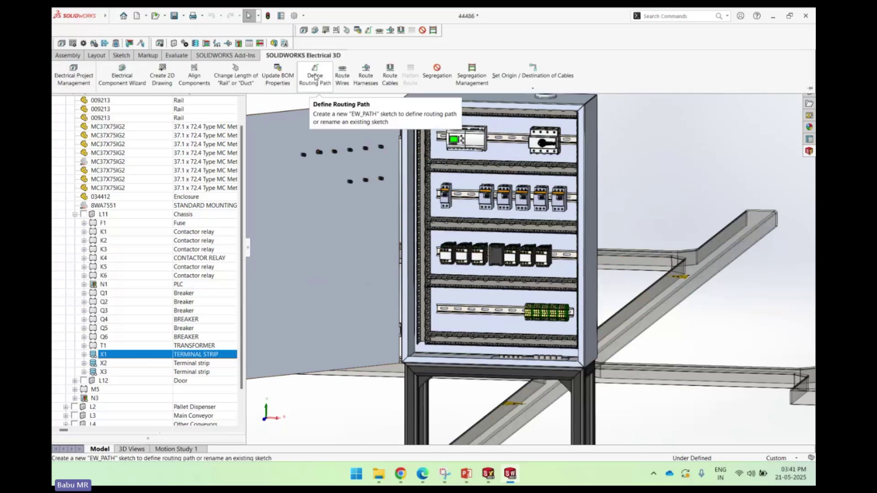
{"action": "left_click", "coordinate": [315, 76]}
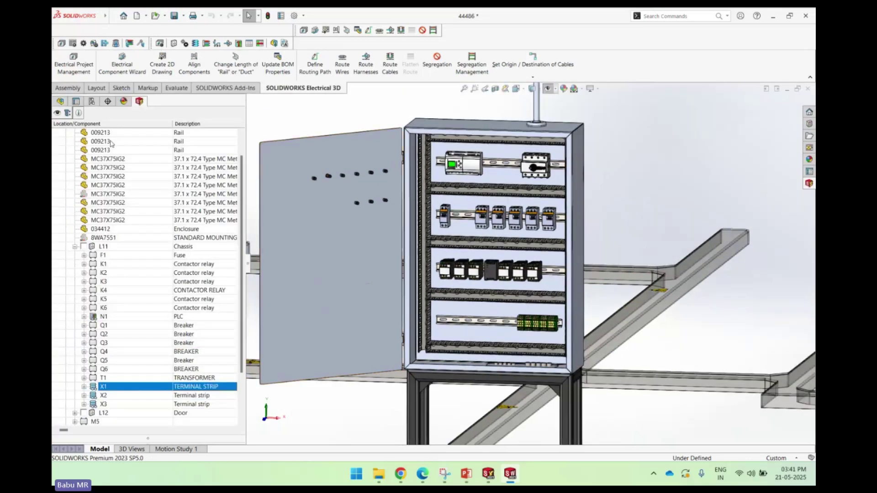
Step: Select the EW_PATH1 routing sketch in the assembly tree and examine its path through the cabinet, door and conduits
{"action": "left_click", "coordinate": [59, 101]}
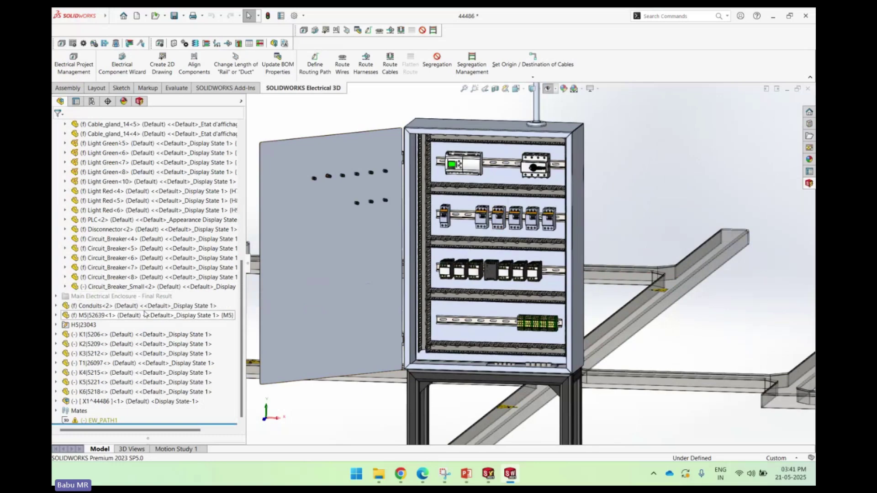
{"action": "left_click", "coordinate": [97, 420]}
{"action": "scroll", "coordinate": [466, 146], "scroll_direction": "down", "scroll_amount": 5}
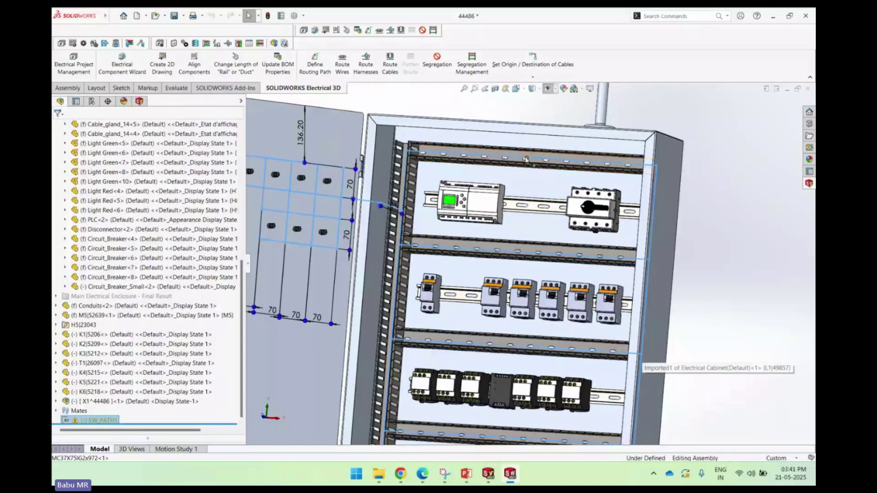
{"action": "scroll", "coordinate": [512, 176], "scroll_direction": "up", "scroll_amount": 5}
{"action": "middle_click_drag", "start_coordinate": [495, 190], "coordinate": [581, 162]}
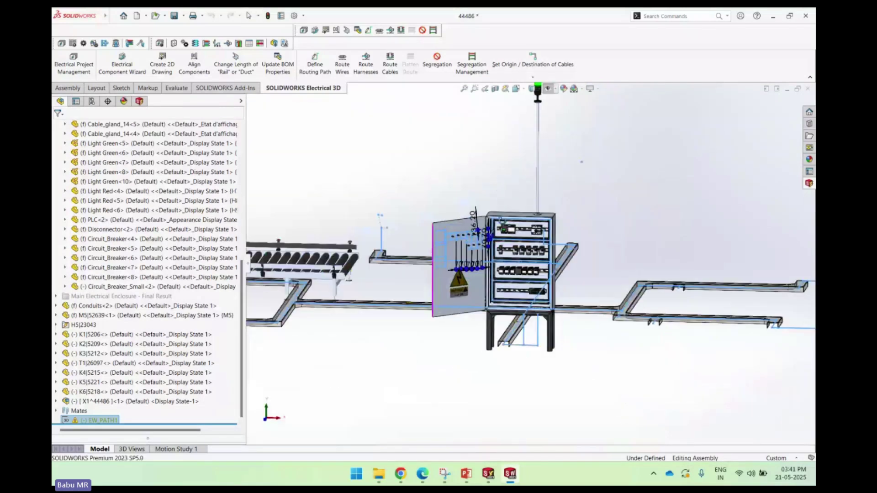
Step: Route the wires of all components as a SOLIDWORKS Route using splines, keeping the 60 mm, 120 mm and 1 mm routing parameters
{"action": "scroll", "coordinate": [520, 245], "scroll_direction": "down", "scroll_amount": 6}
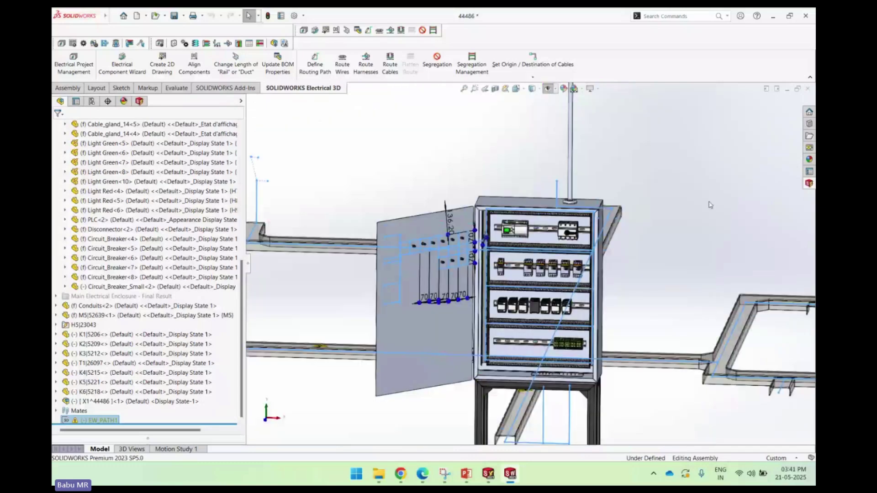
{"action": "left_click", "coordinate": [710, 204]}
{"action": "scroll", "coordinate": [648, 317], "scroll_direction": "down", "scroll_amount": 3}
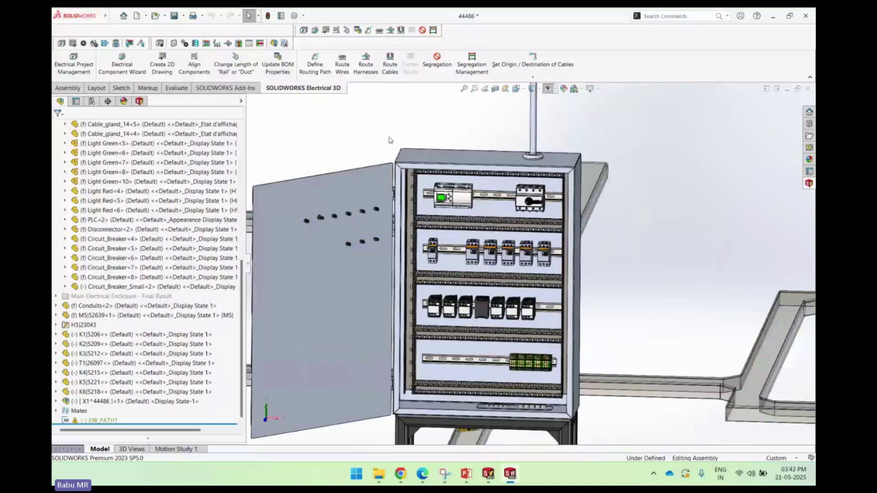
{"action": "left_click", "coordinate": [342, 66]}
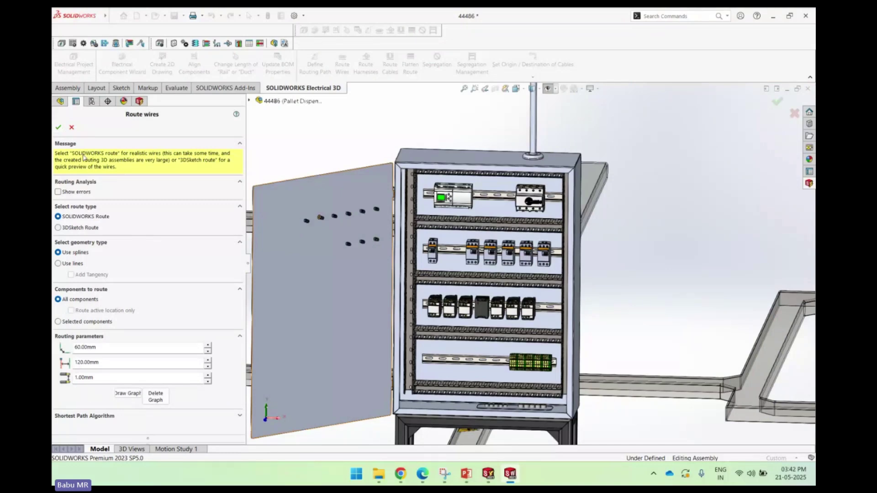
{"action": "left_click", "coordinate": [58, 127]}
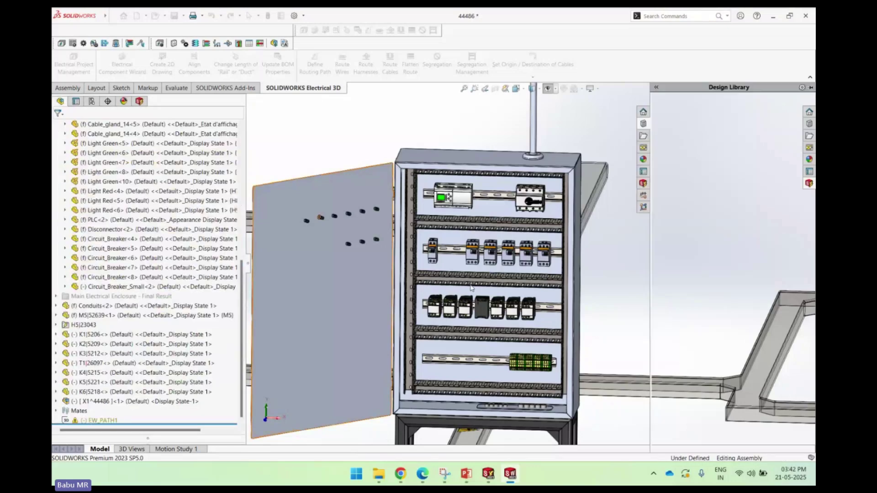
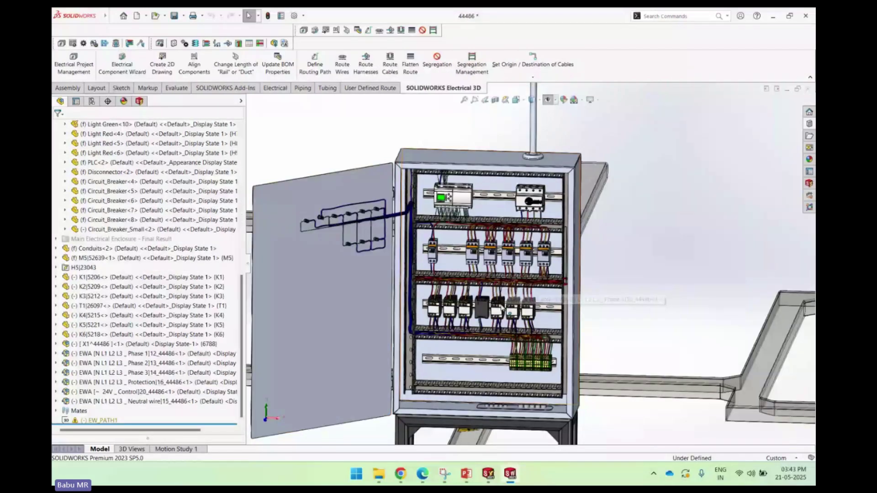
Step: Examine the routed wires at the breakers, contactors, terminal strip and door lights, and their path through the cabinet ducts
{"action": "scroll", "coordinate": [501, 309], "scroll_direction": "down", "scroll_amount": 2}
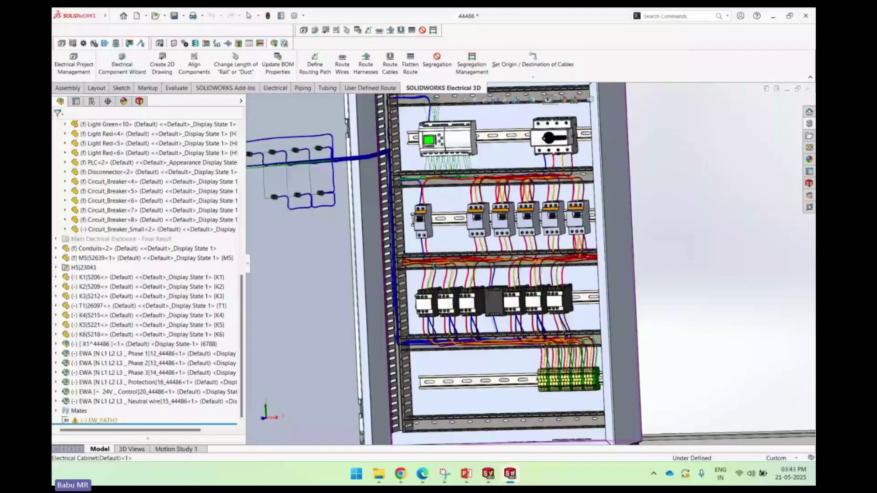
{"action": "scroll", "coordinate": [534, 306], "scroll_direction": "down", "scroll_amount": 5}
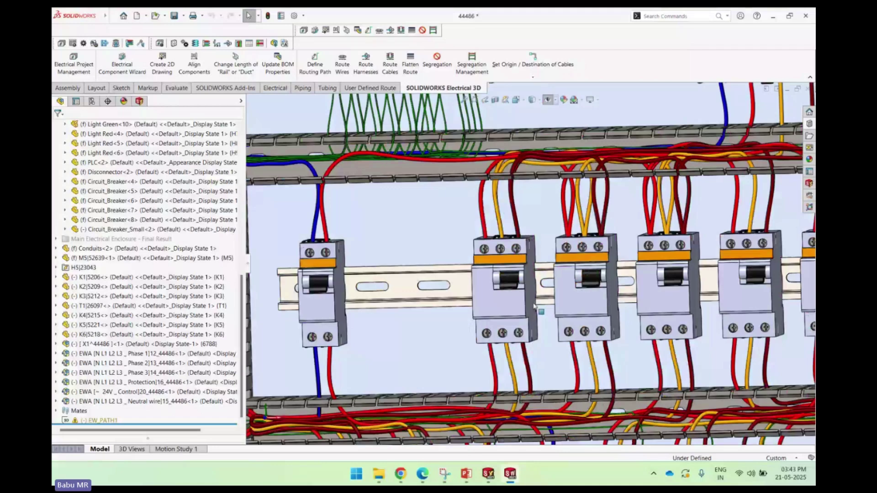
{"action": "scroll", "coordinate": [534, 306], "scroll_direction": "up", "scroll_amount": 2}
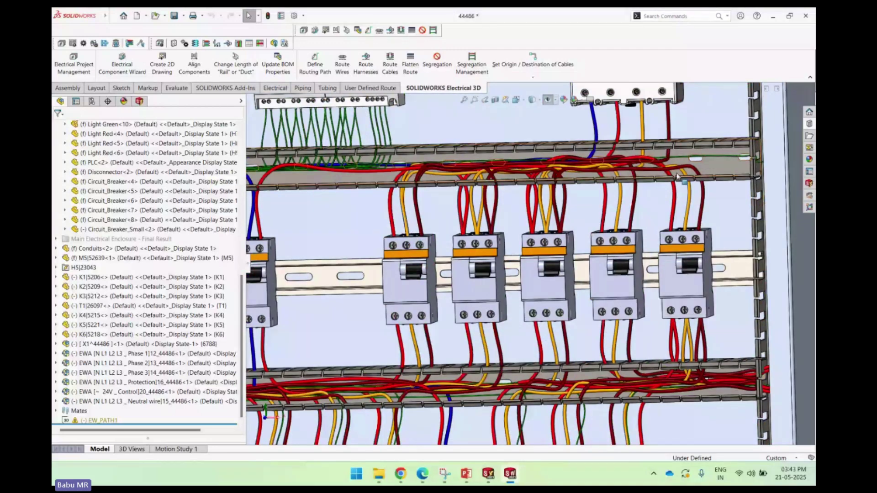
{"action": "scroll", "coordinate": [678, 175], "scroll_direction": "up", "scroll_amount": 5}
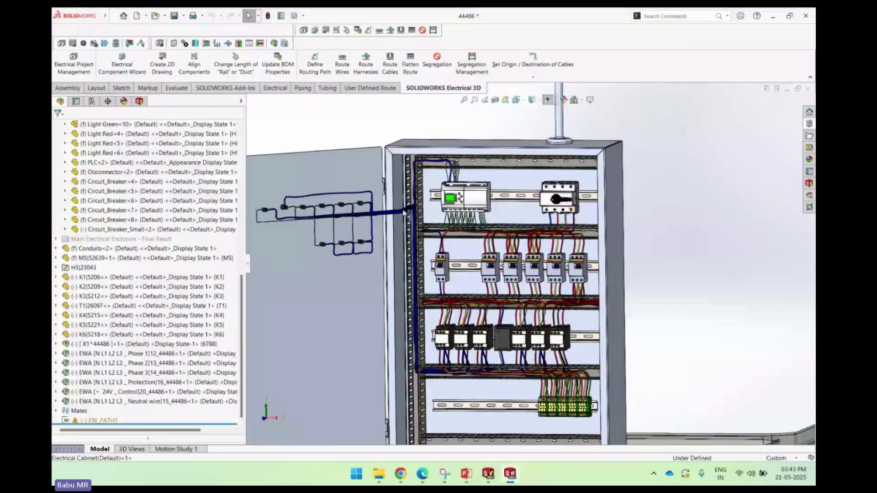
{"action": "scroll", "coordinate": [284, 207], "scroll_direction": "down", "scroll_amount": 8}
{"action": "middle_click_drag", "start_coordinate": [396, 244], "coordinate": [487, 188]}
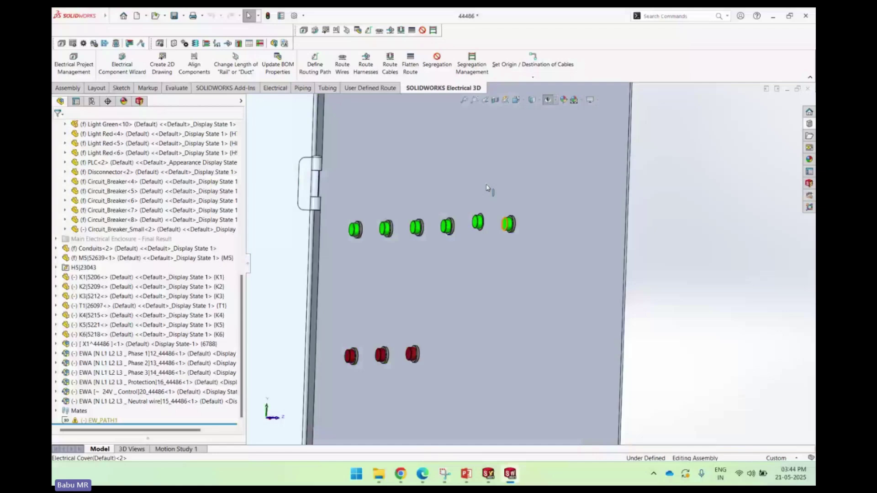
{"action": "middle_click_drag", "start_coordinate": [411, 305], "coordinate": [387, 260]}
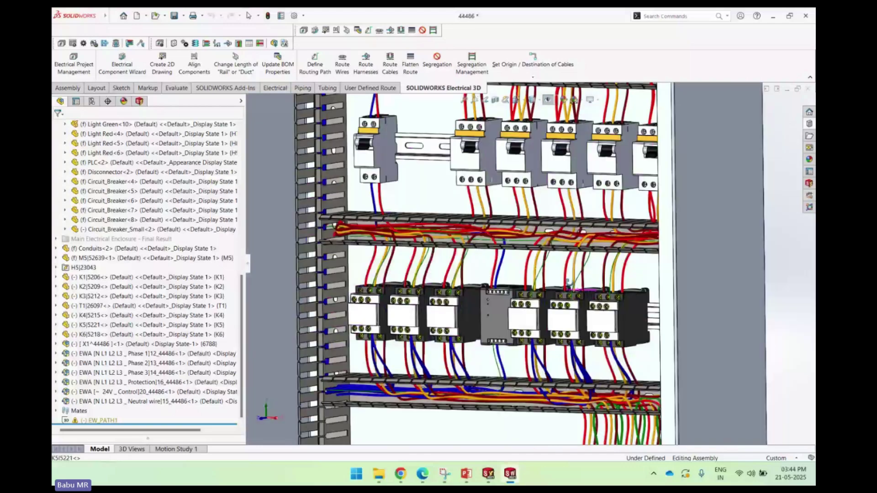
{"action": "middle_click_drag", "start_coordinate": [569, 284], "coordinate": [591, 286]}
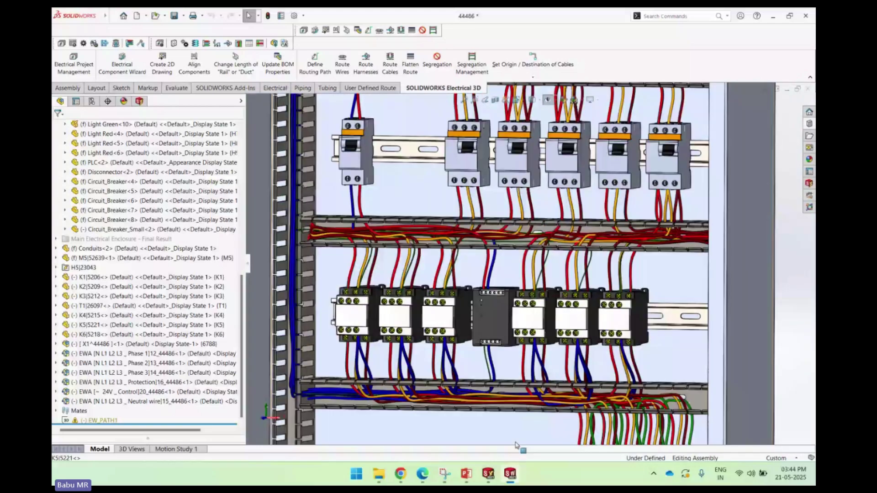
{"action": "left_click", "coordinate": [488, 473]}
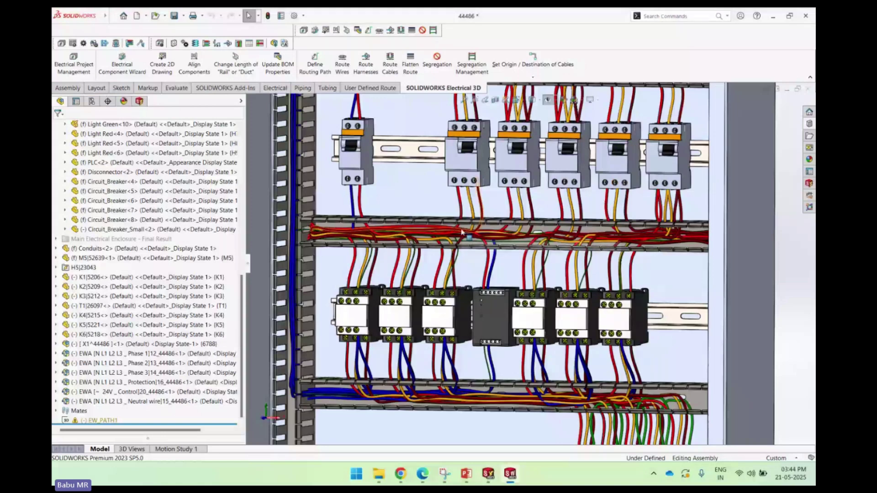
{"action": "scroll", "coordinate": [461, 232], "scroll_direction": "up", "scroll_amount": 5}
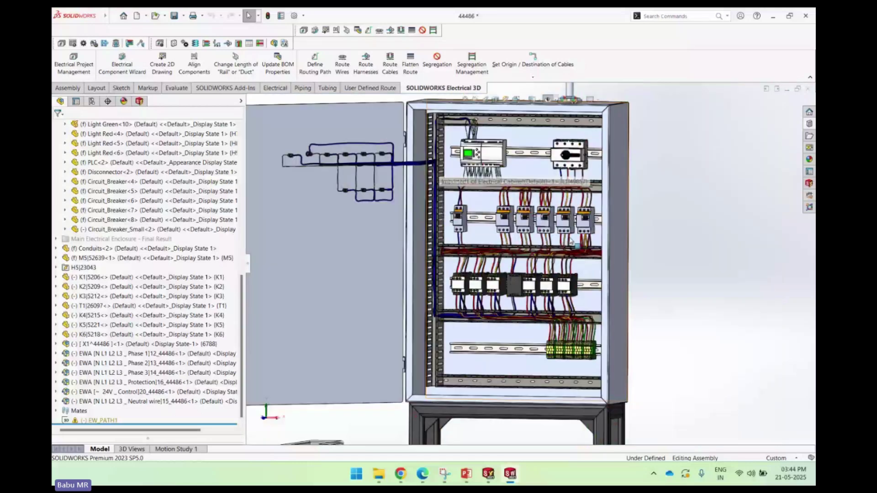
{"action": "scroll", "coordinate": [571, 241], "scroll_direction": "down", "scroll_amount": 3}
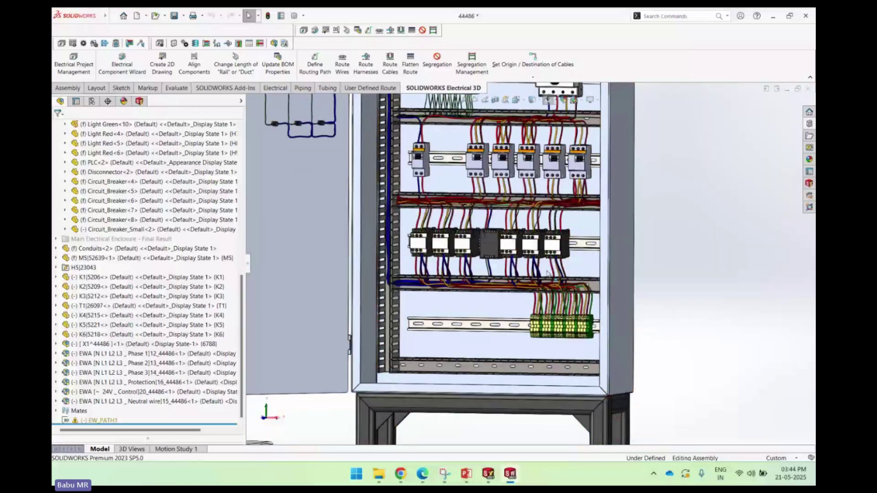
{"action": "middle_click_drag", "start_coordinate": [547, 273], "coordinate": [555, 284]}
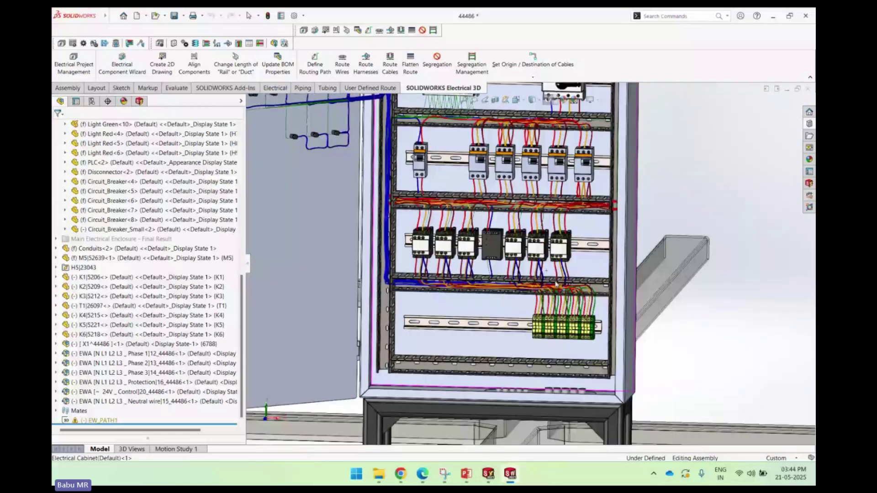
Step: Locate the blue drive motor at the end of the roller conveyor and check which assembly component it is
{"action": "scroll", "coordinate": [475, 270], "scroll_direction": "up", "scroll_amount": 6}
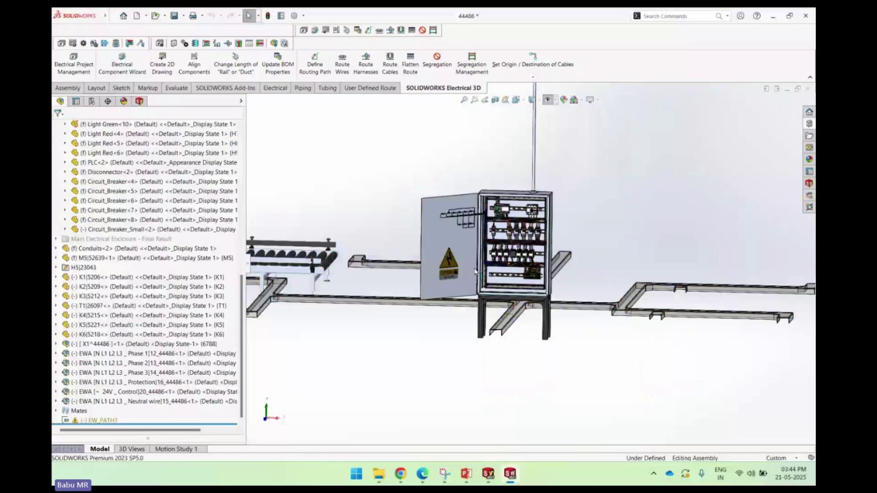
{"action": "middle_click_drag", "start_coordinate": [475, 270], "coordinate": [723, 258]}
{"action": "scroll", "coordinate": [722, 258], "scroll_direction": "down", "scroll_amount": 8}
{"action": "middle_click_drag", "start_coordinate": [541, 219], "coordinate": [504, 238]}
{"action": "scroll", "coordinate": [487, 286], "scroll_direction": "down", "scroll_amount": 4}
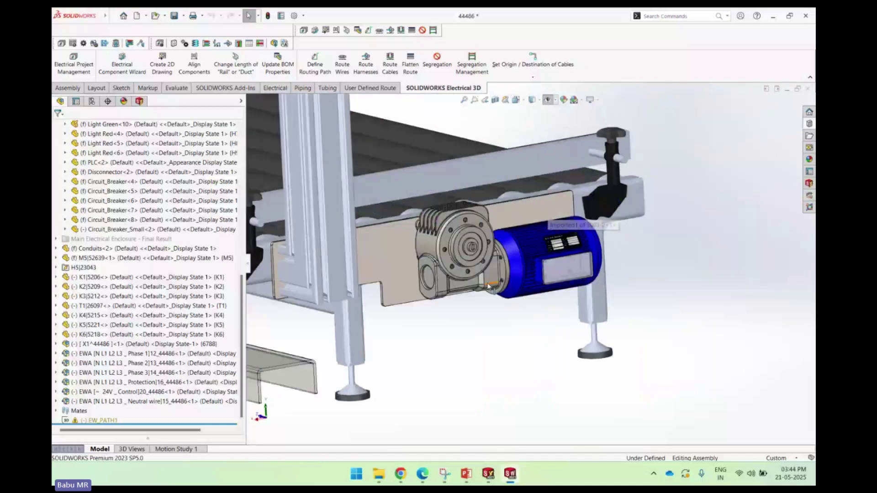
{"action": "scroll", "coordinate": [488, 286], "scroll_direction": "down", "scroll_amount": 3}
{"action": "left_click", "coordinate": [522, 222]}
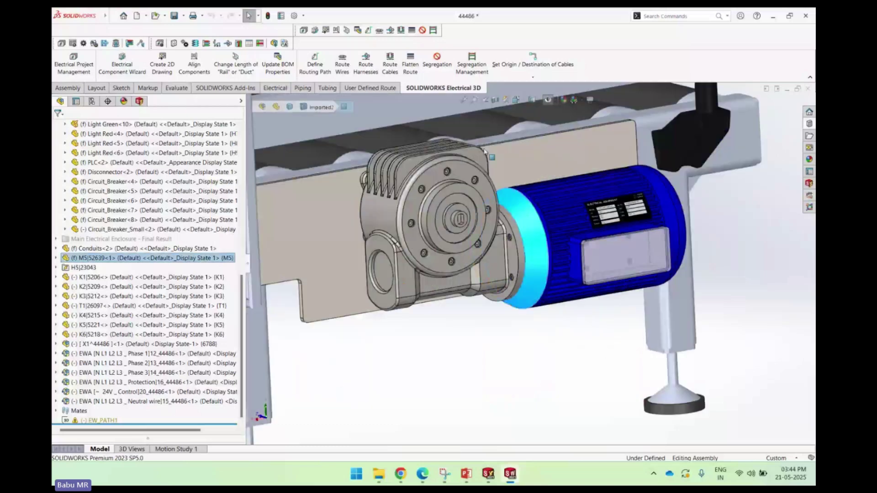
{"action": "left_click", "coordinate": [481, 359]}
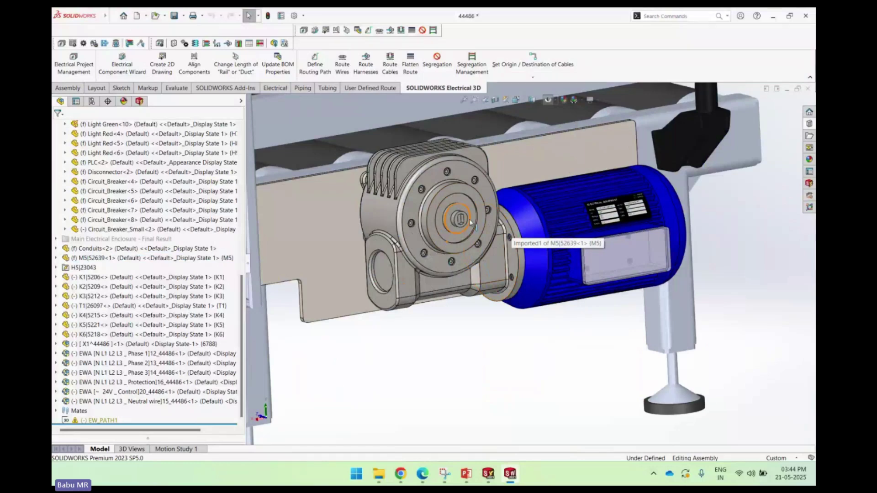
Step: Associate electrical component M5 with the existing 3D motor part on the conveyor
{"action": "left_click", "coordinate": [139, 101]}
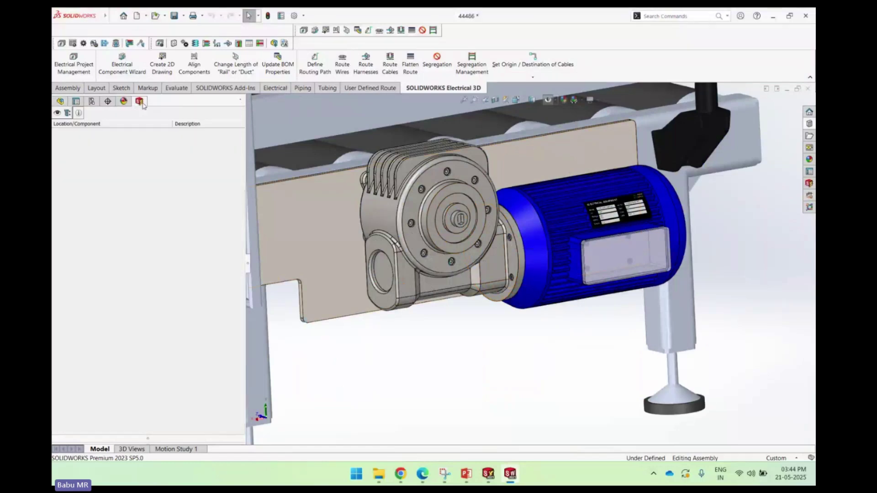
{"action": "scroll", "coordinate": [136, 363], "scroll_direction": "down", "scroll_amount": 3}
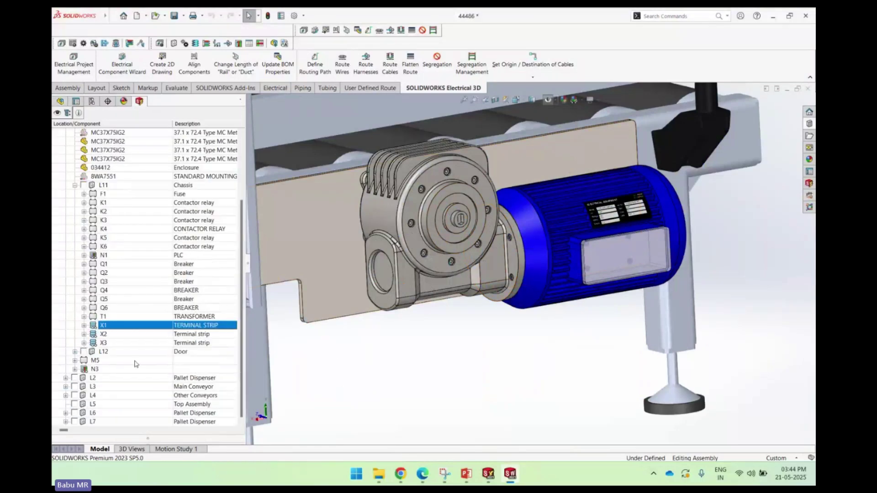
{"action": "left_click", "coordinate": [105, 360]}
{"action": "double_click", "coordinate": [105, 363]}
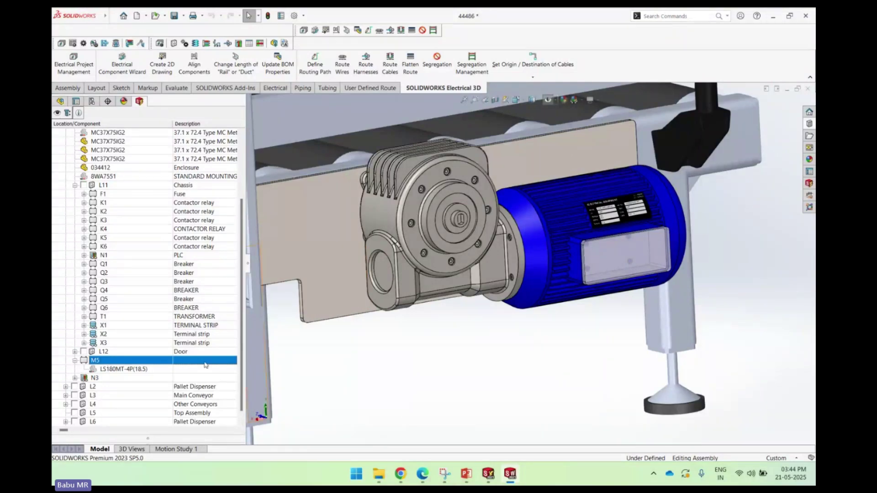
{"action": "right_click", "coordinate": [108, 358]}
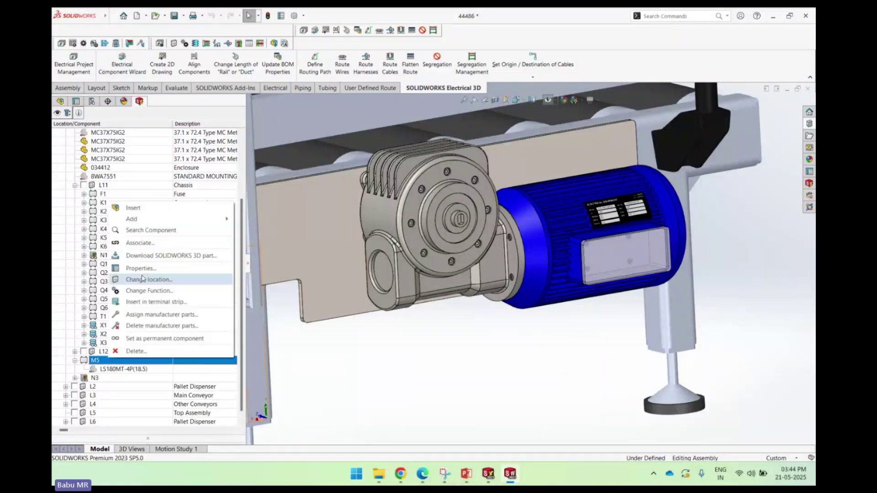
{"action": "left_click", "coordinate": [144, 244]}
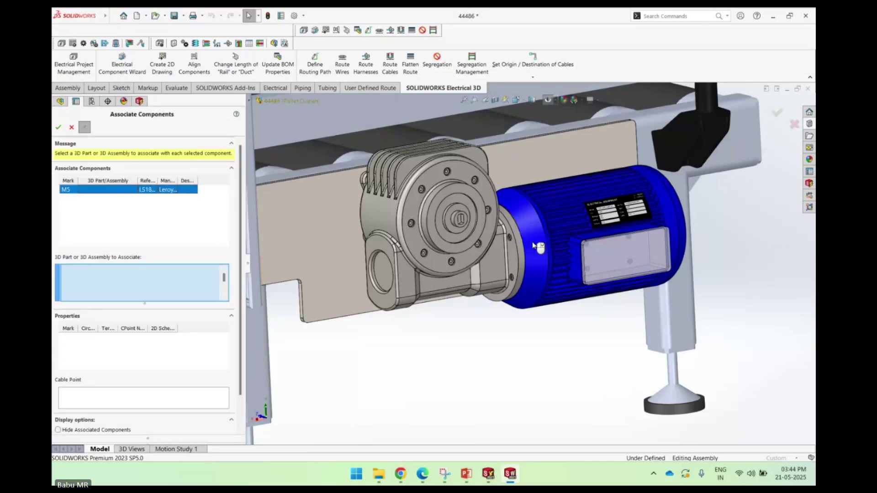
{"action": "left_click", "coordinate": [533, 245]}
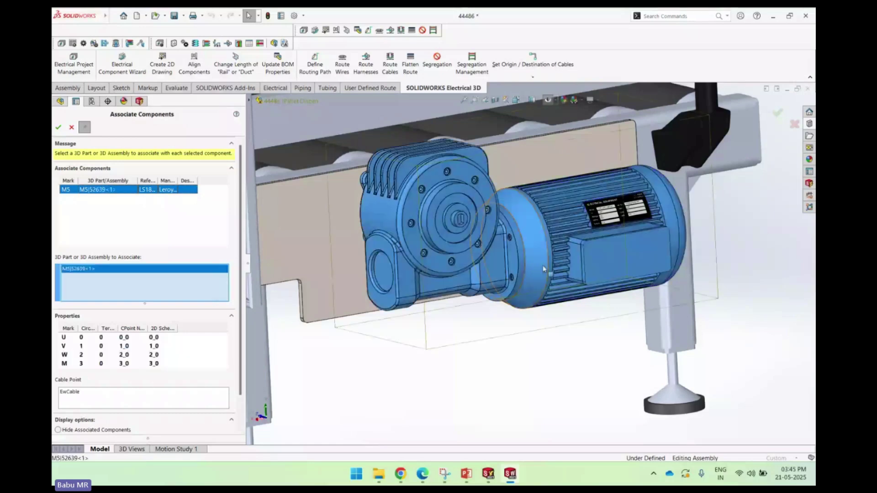
{"action": "left_click", "coordinate": [58, 128]}
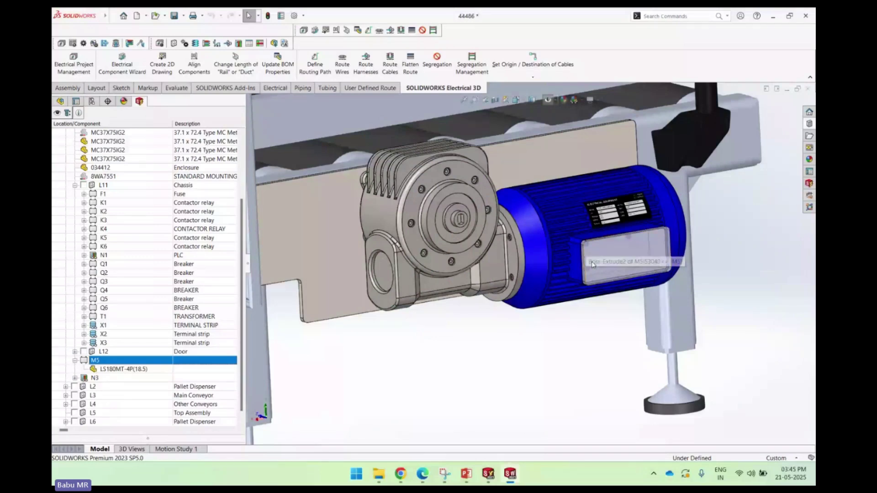
Step: Route the cables of only the selected motor M5 as a SOLIDWORKS Route using splines, with cable cores following the routing path
{"action": "left_click", "coordinate": [390, 66]}
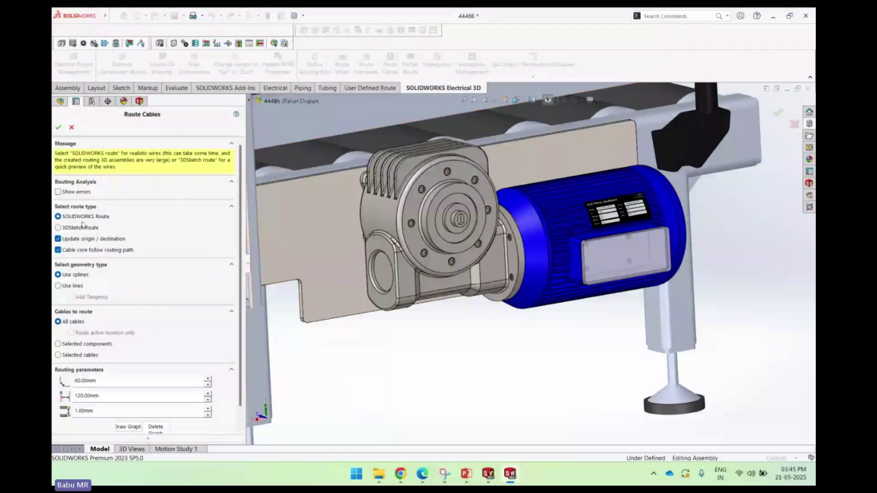
{"action": "left_click", "coordinate": [69, 344]}
{"action": "left_click", "coordinate": [535, 238]}
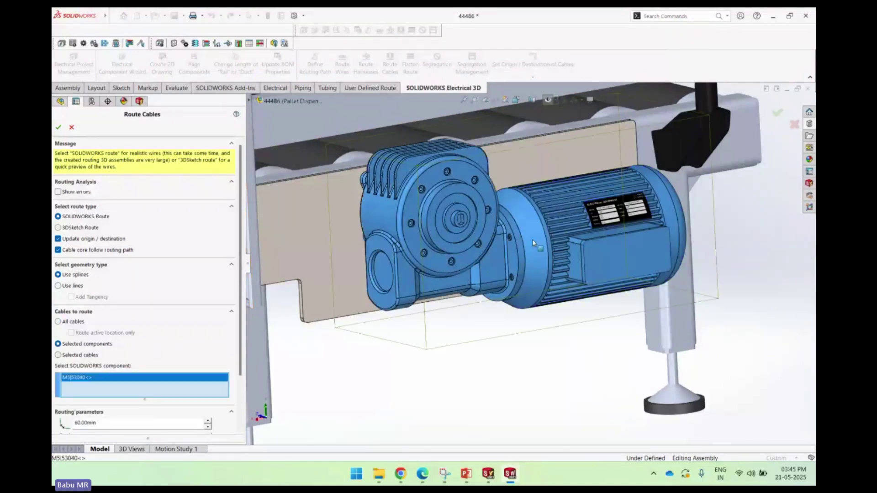
{"action": "left_click", "coordinate": [58, 129]}
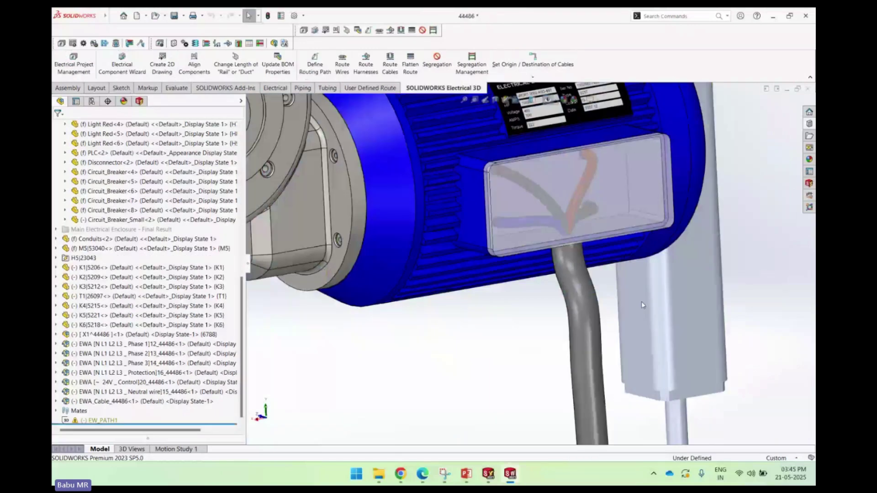
Step: Examine the motor cable's route from the terminal box through the floor conduits to the electrical cabinet
{"action": "scroll", "coordinate": [641, 301], "scroll_direction": "up", "scroll_amount": 10}
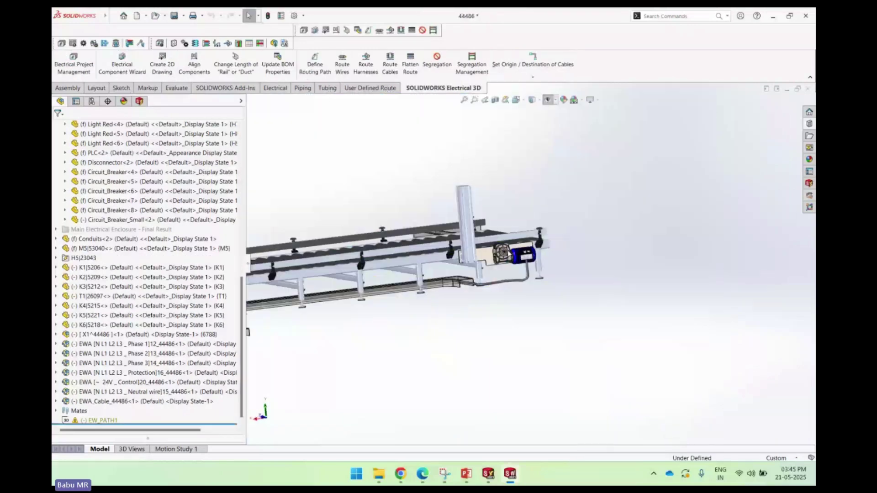
{"action": "scroll", "coordinate": [508, 254], "scroll_direction": "down", "scroll_amount": 5}
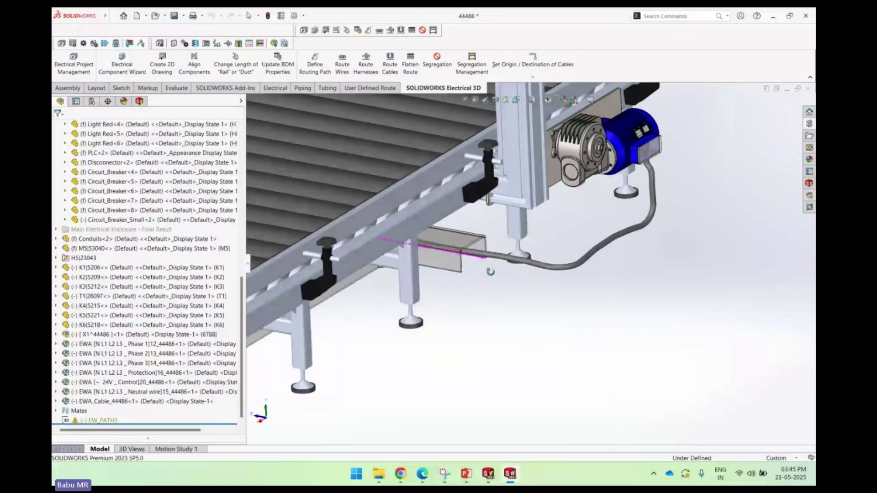
{"action": "scroll", "coordinate": [490, 271], "scroll_direction": "up", "scroll_amount": 5}
{"action": "scroll", "coordinate": [381, 262], "scroll_direction": "down", "scroll_amount": 10}
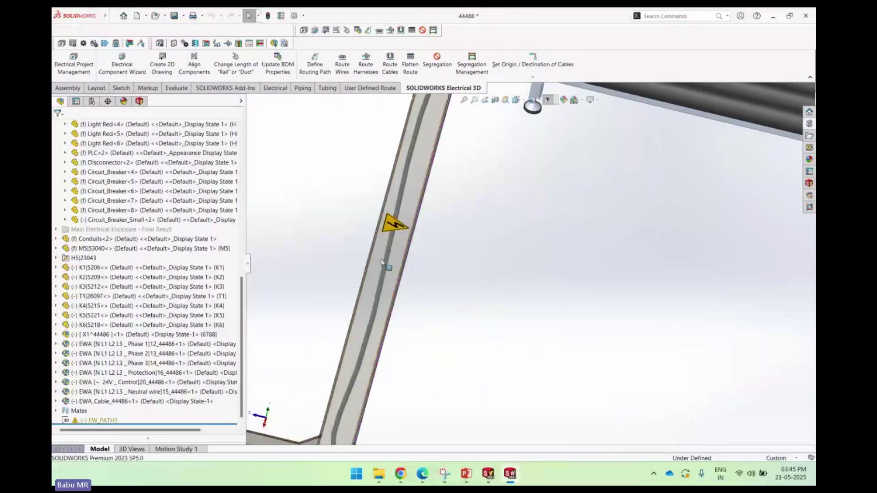
{"action": "scroll", "coordinate": [382, 261], "scroll_direction": "up", "scroll_amount": 8}
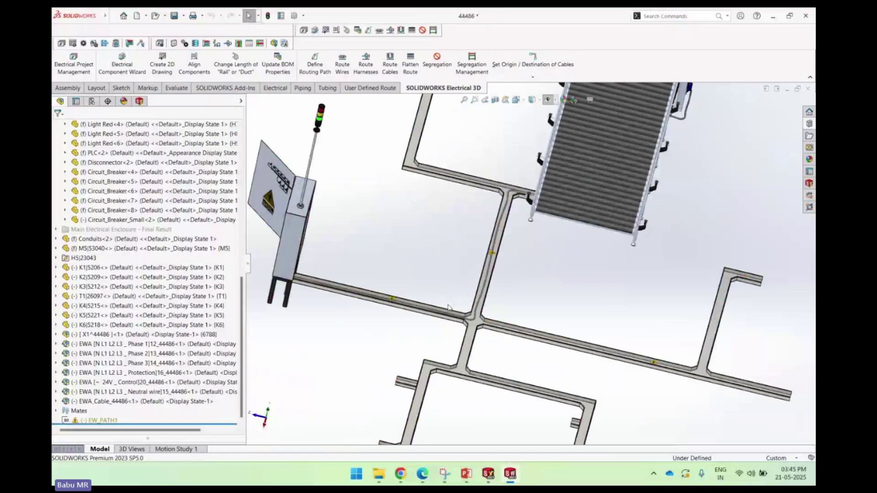
{"action": "middle_click_drag", "start_coordinate": [447, 307], "coordinate": [361, 266]}
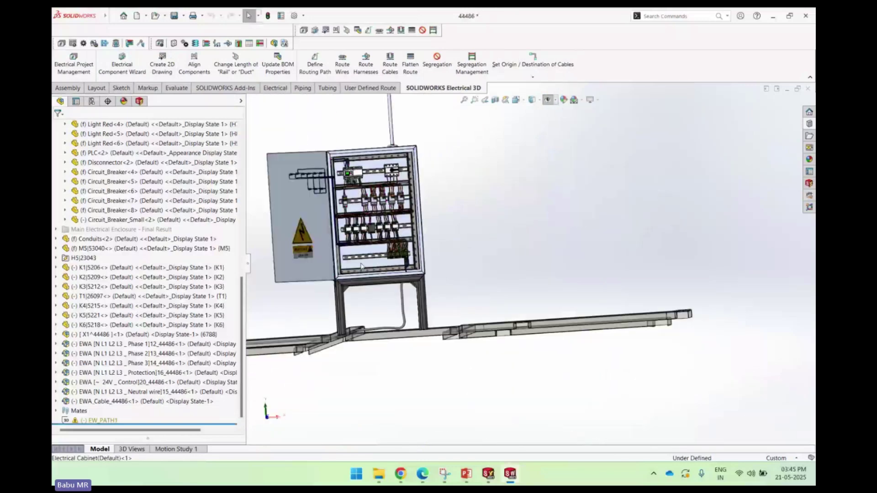
Step: Compare the core colours wired to the X1 terminals in the 3D cabinet with motor M5's W10 cable cores in the power schematic
{"action": "scroll", "coordinate": [361, 267], "scroll_direction": "down", "scroll_amount": 10}
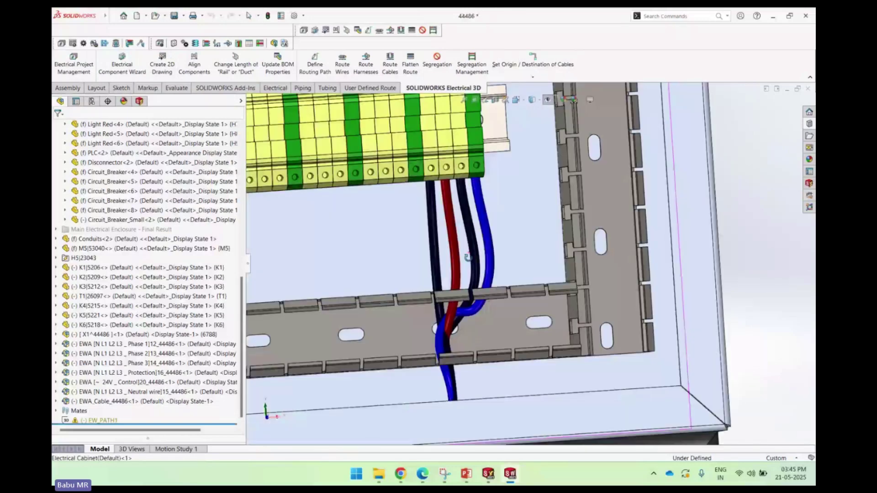
{"action": "middle_click_drag", "start_coordinate": [468, 257], "coordinate": [448, 194]}
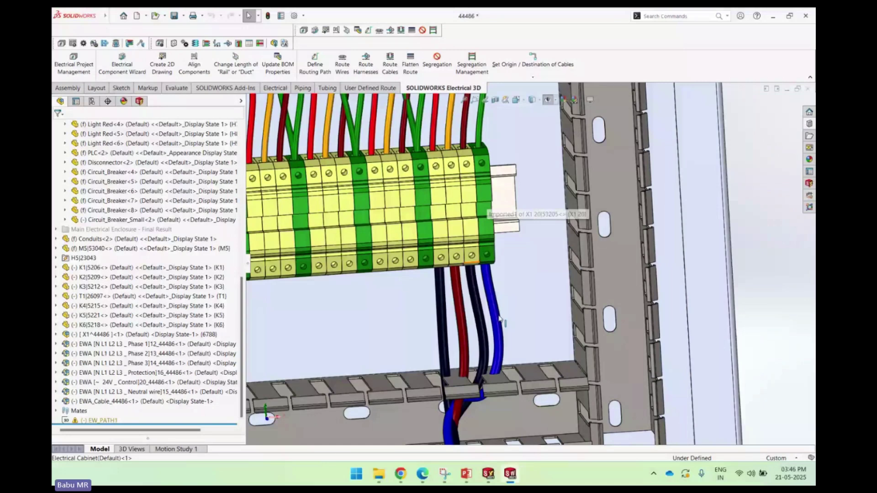
{"action": "key", "text": "alt+Tab"}
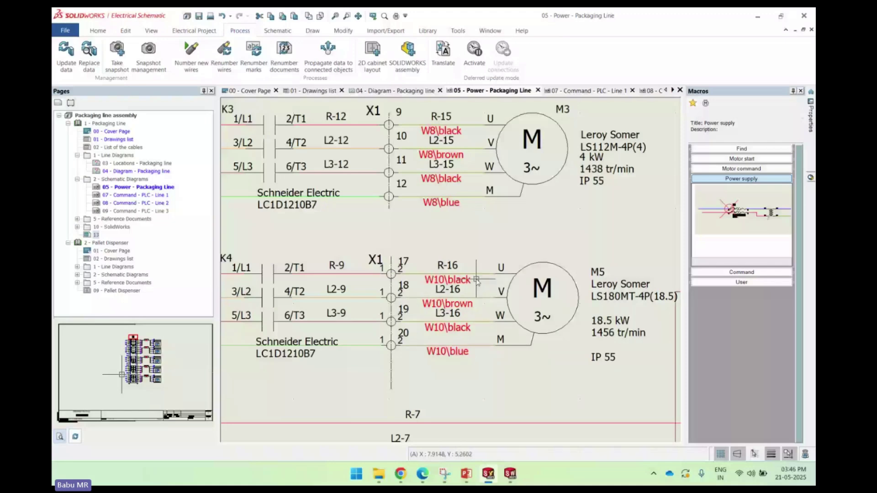
{"action": "scroll", "coordinate": [476, 279], "scroll_direction": "up", "scroll_amount": 2}
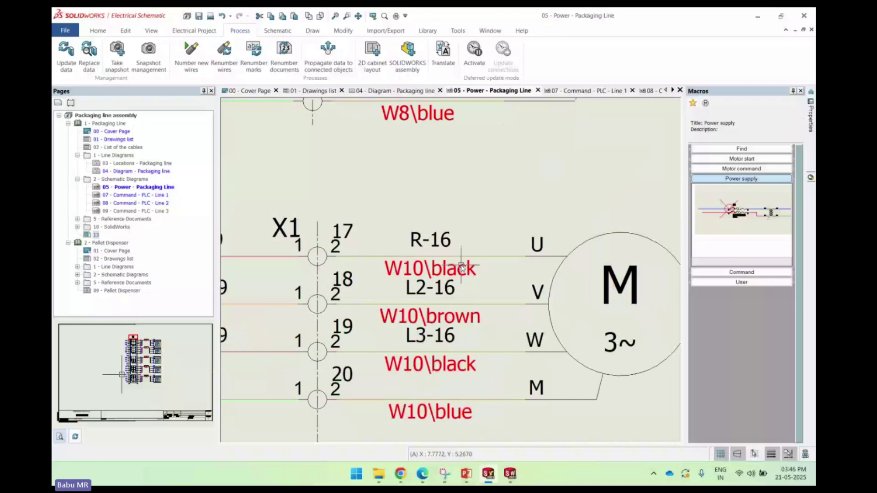
{"action": "scroll", "coordinate": [436, 223], "scroll_direction": "down", "scroll_amount": 1}
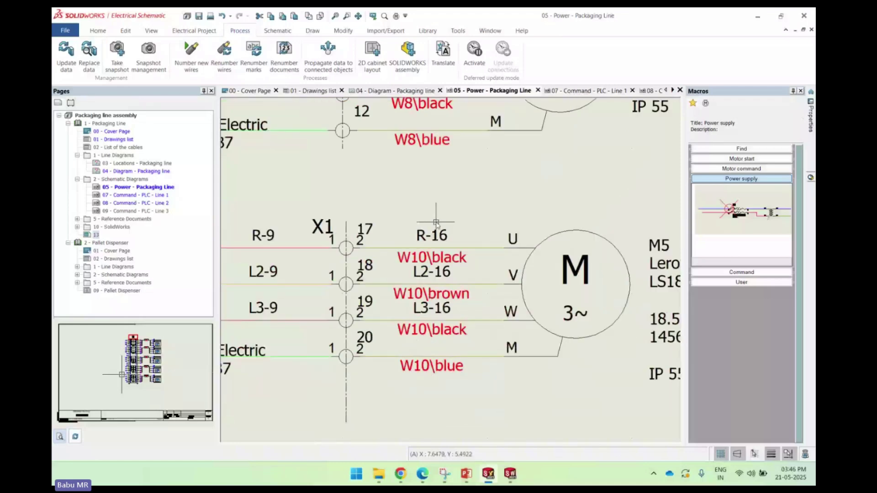
{"action": "key", "text": "alt+Tab"}
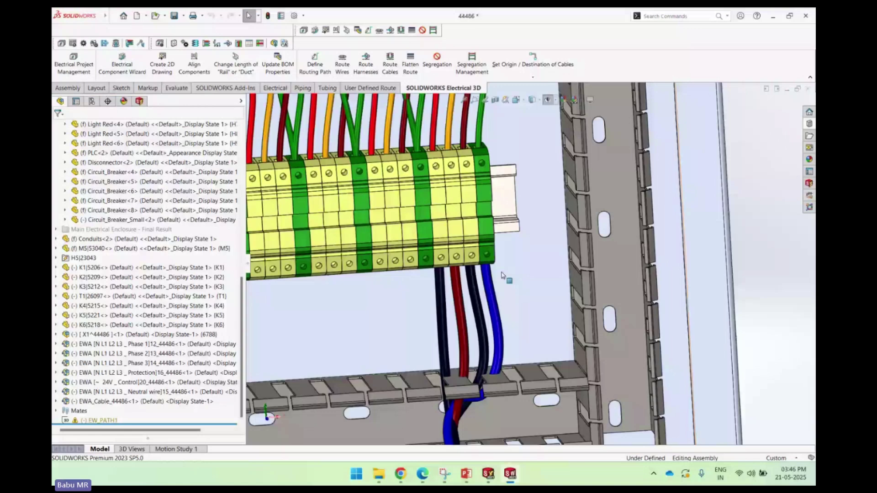
{"action": "middle_click_drag", "start_coordinate": [481, 333], "coordinate": [490, 309]}
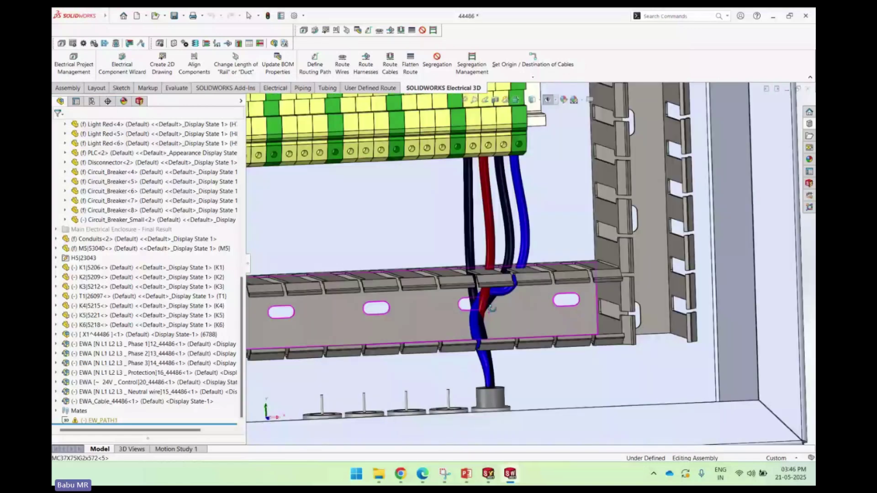
{"action": "key", "text": "f"}
{"action": "middle_click_drag", "start_coordinate": [461, 264], "coordinate": [606, 228]}
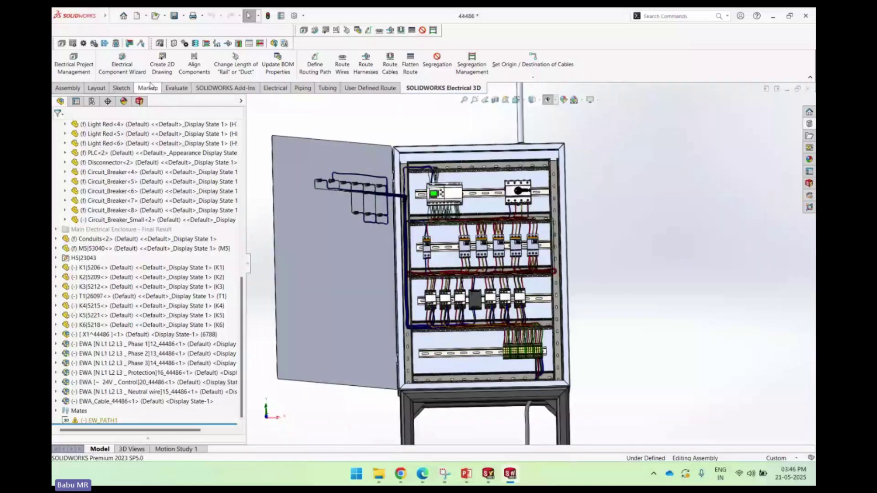
Step: Create the 2D drawing of the 44486 cabinet assembly and review its ballooned view and bill of materials
{"action": "left_click", "coordinate": [167, 64]}
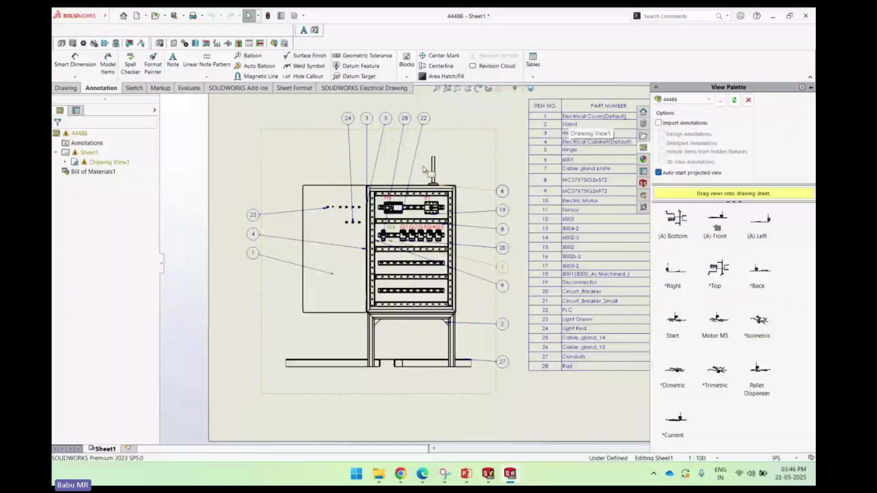
{"action": "scroll", "coordinate": [587, 192], "scroll_direction": "up", "scroll_amount": 2}
{"action": "scroll", "coordinate": [588, 192], "scroll_direction": "down", "scroll_amount": 2}
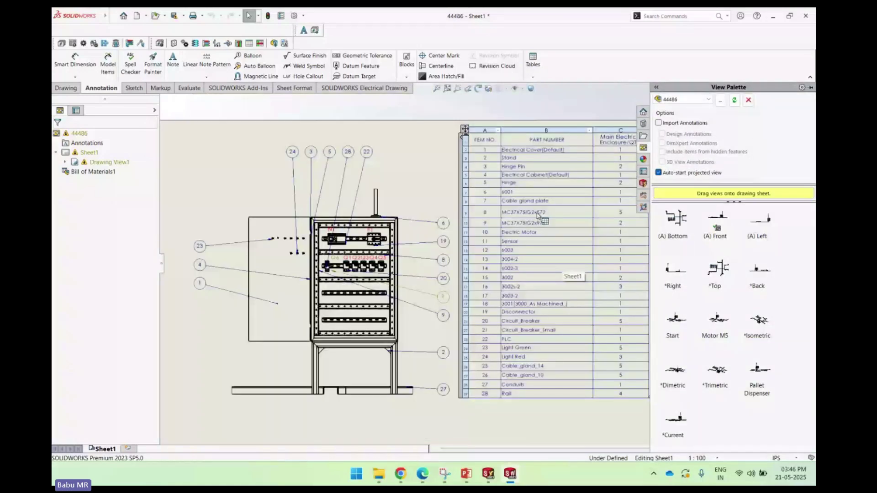
{"action": "left_click", "coordinate": [601, 433]}
{"action": "key", "text": "f"}
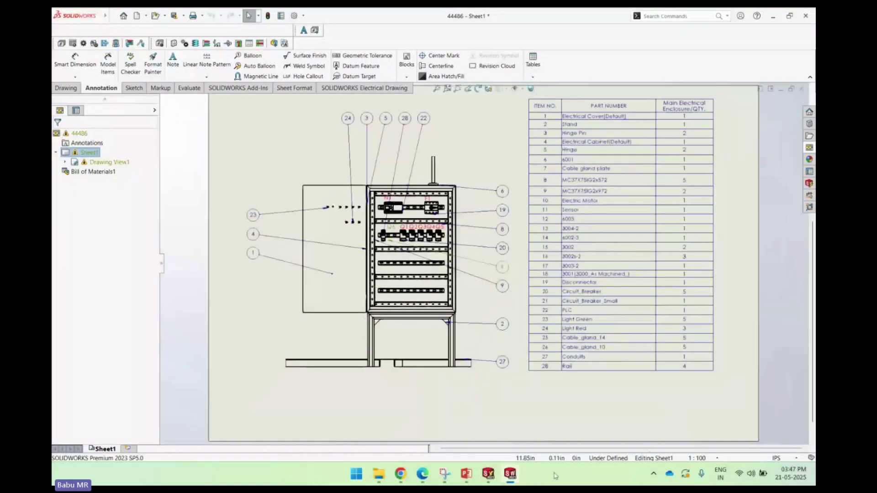
Step: Switch to SOLIDWORKS Electrical Schematic, open the project's report management and accept the current selection of report configurations
{"action": "mouse_move", "coordinate": [493, 475]}
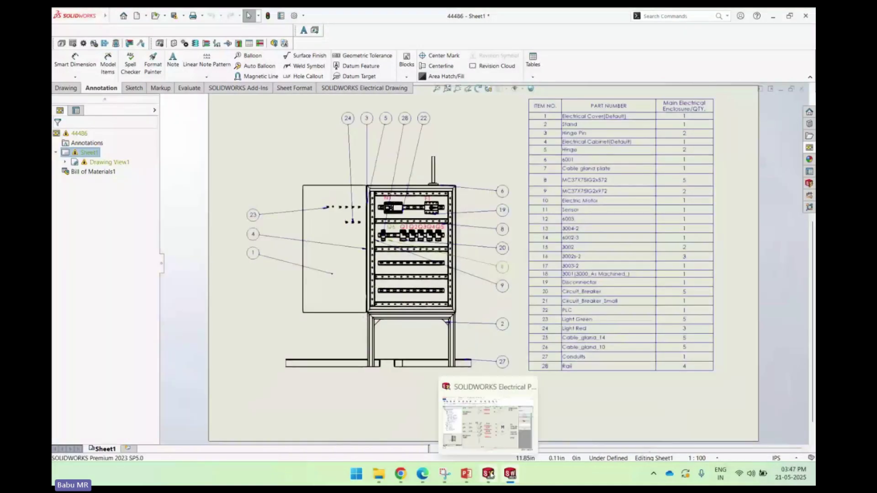
{"action": "left_click", "coordinate": [496, 475]}
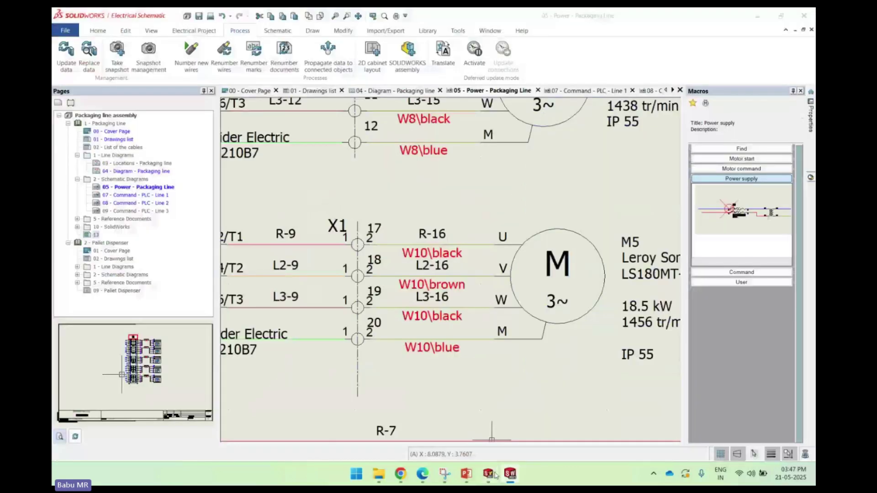
{"action": "scroll", "coordinate": [513, 222], "scroll_direction": "down", "scroll_amount": 3}
{"action": "scroll", "coordinate": [475, 244], "scroll_direction": "down", "scroll_amount": 2}
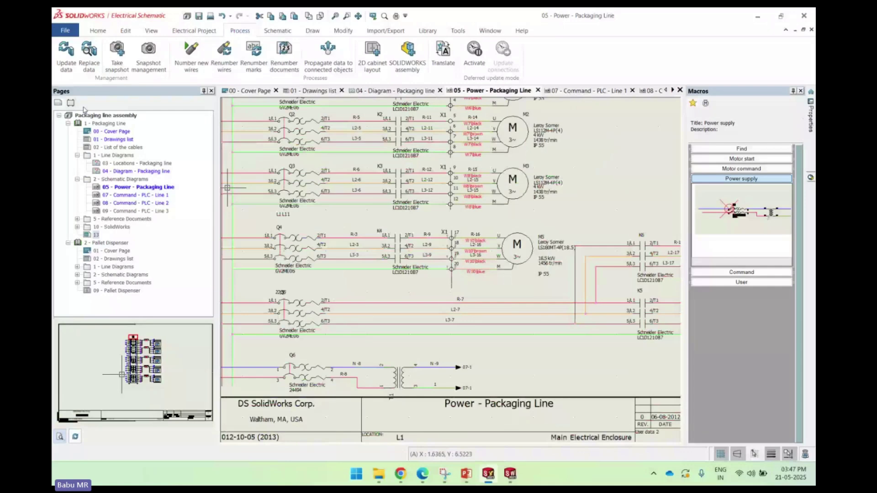
{"action": "scroll", "coordinate": [422, 294], "scroll_direction": "down", "scroll_amount": 2}
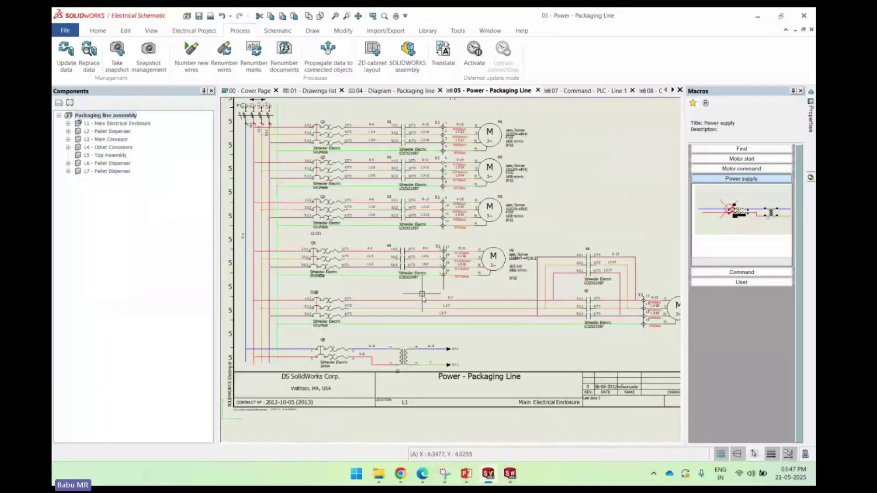
{"action": "scroll", "coordinate": [422, 294], "scroll_direction": "down", "scroll_amount": 1}
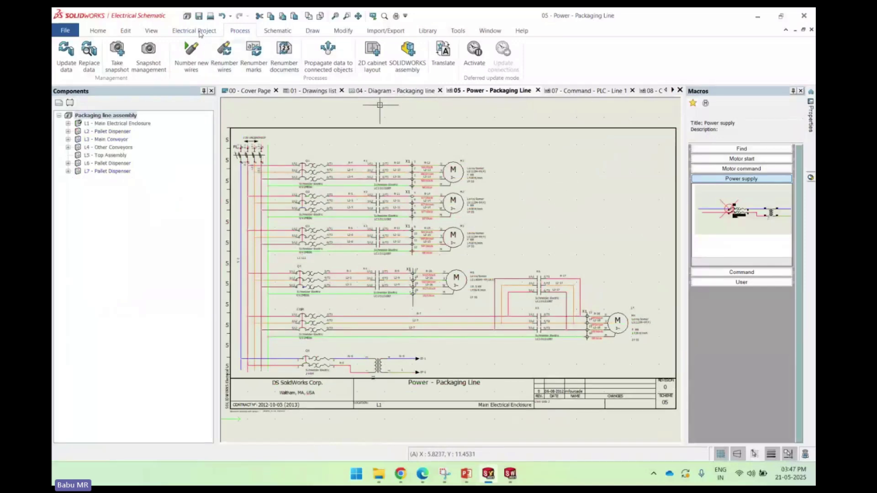
{"action": "left_click", "coordinate": [206, 32]}
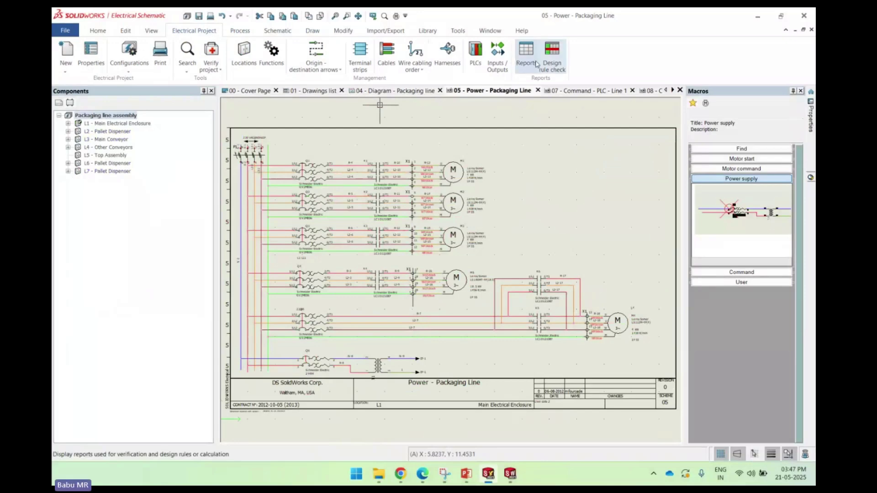
{"action": "left_click", "coordinate": [537, 64]}
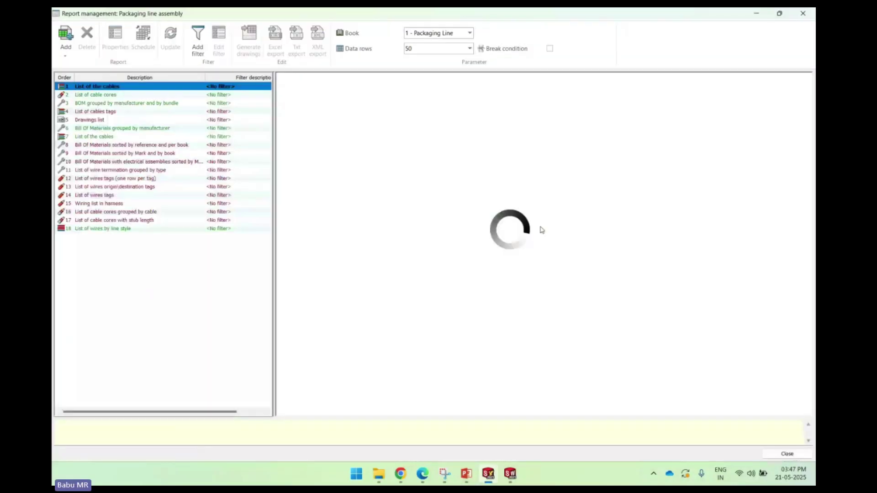
{"action": "left_click", "coordinate": [66, 36]}
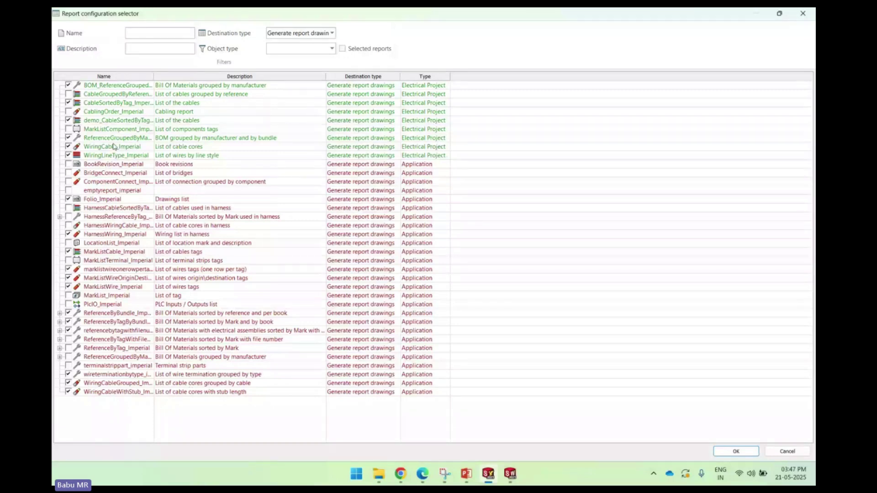
{"action": "left_click", "coordinate": [736, 451]}
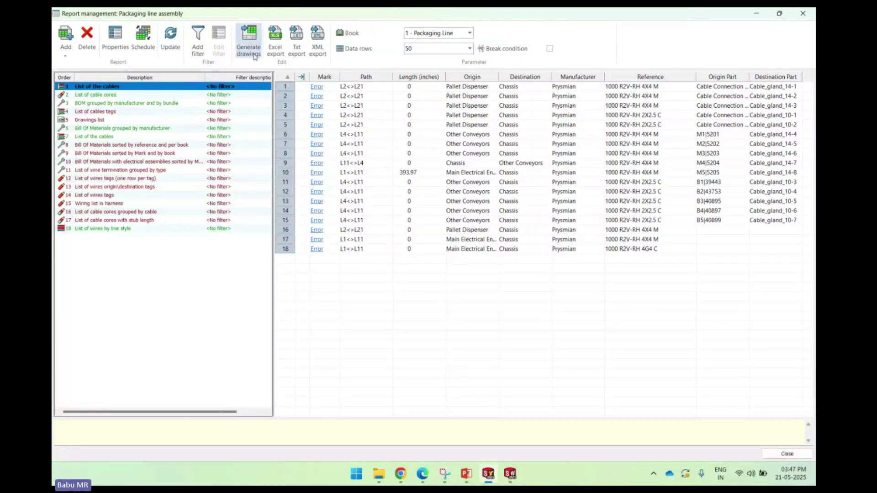
Step: Generate report drawings, adding the Bill Of Materials sorted by reference, wires tags (one row per tag), wires origin\destination tags and wires by line style for book 1
{"action": "left_click", "coordinate": [249, 42]}
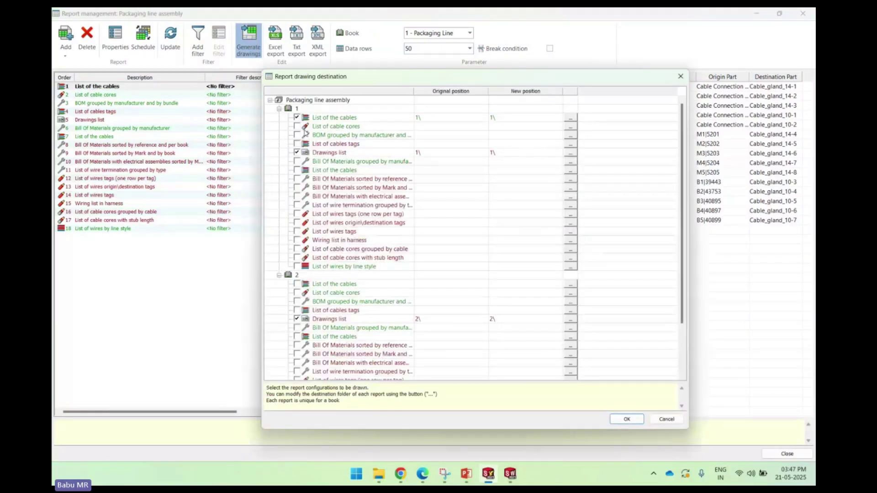
{"action": "left_click", "coordinate": [296, 178]}
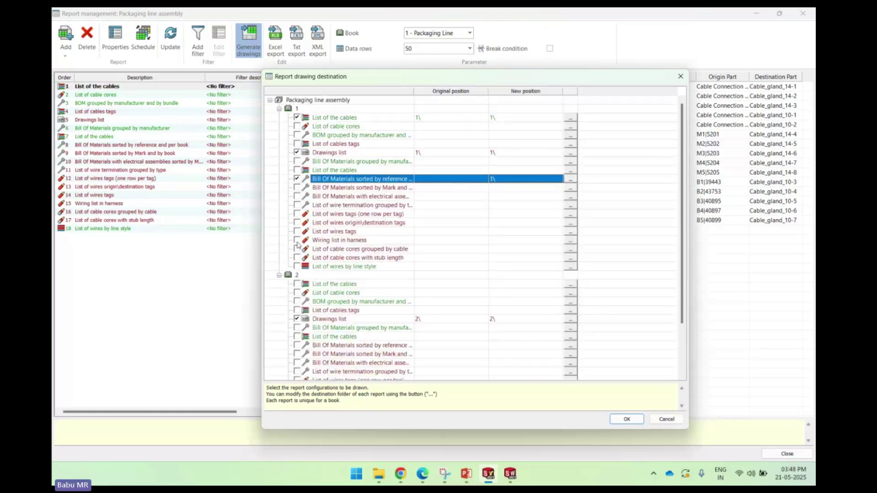
{"action": "left_click", "coordinate": [297, 213]}
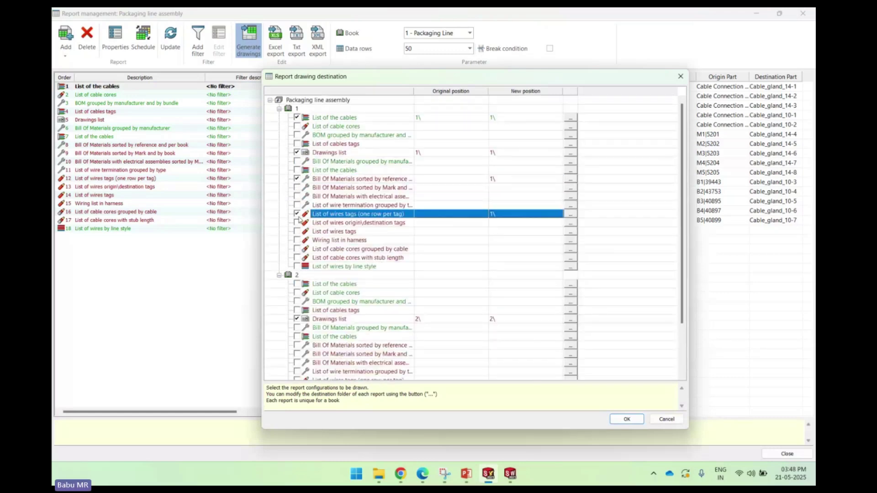
{"action": "left_click", "coordinate": [297, 223]}
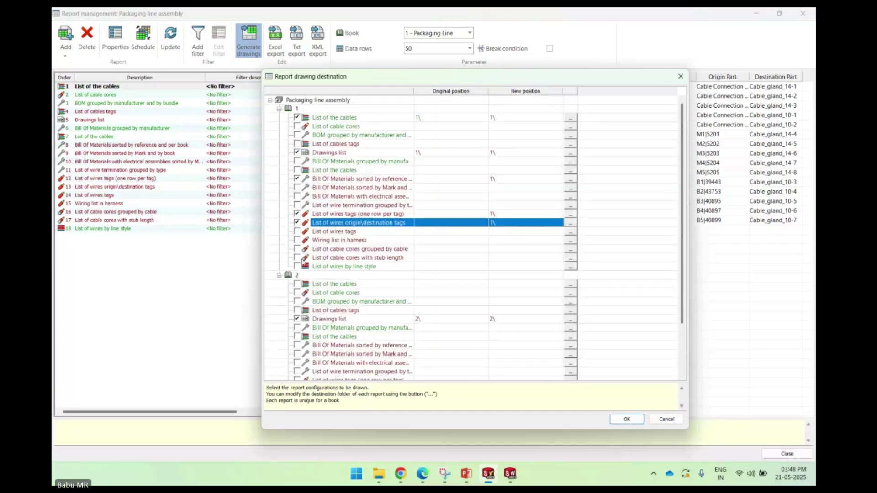
{"action": "left_click", "coordinate": [299, 267]}
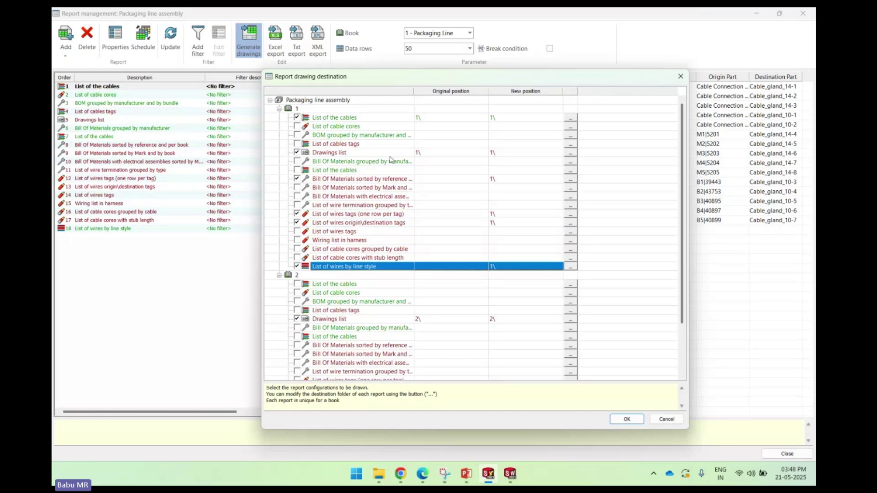
{"action": "key", "text": "Return"}
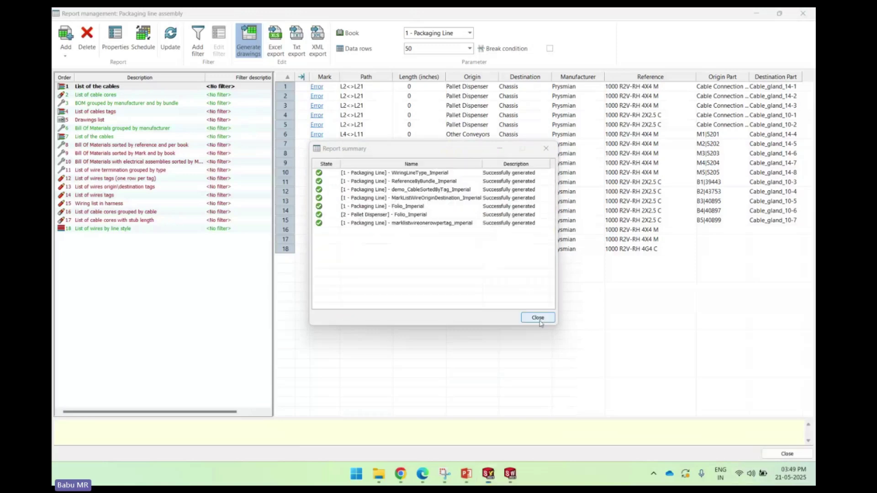
{"action": "left_click", "coordinate": [539, 319]}
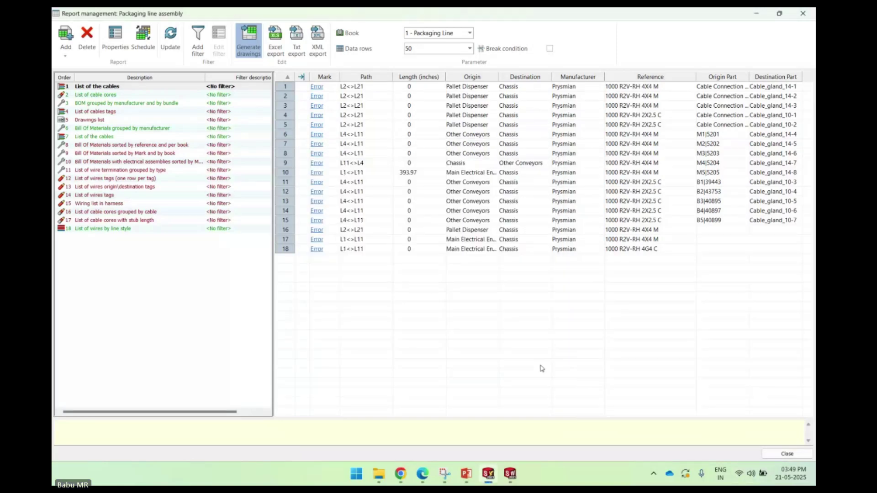
{"action": "left_click", "coordinate": [788, 454]}
Step: Open drawing 14, Bill Of Materials sorted by reference and per book, and review its references, quantities, marks and locations
{"action": "scroll", "coordinate": [113, 221], "scroll_direction": "down", "scroll_amount": 1}
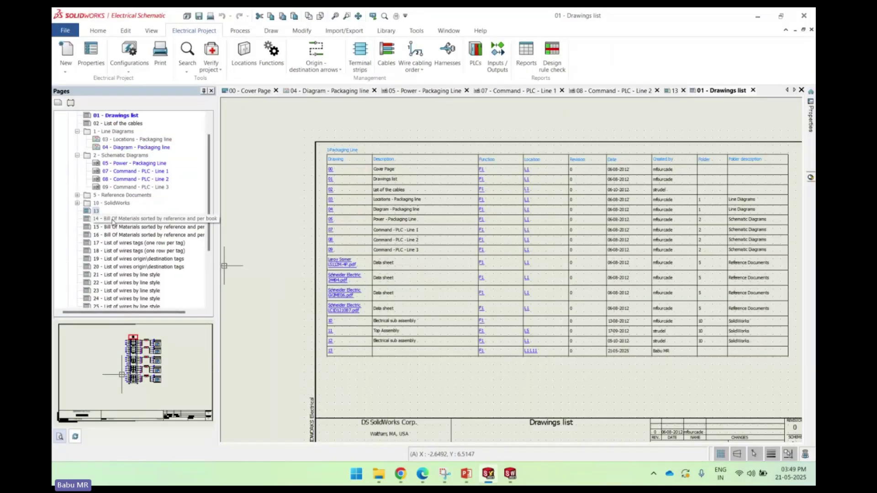
{"action": "double_click", "coordinate": [113, 221]}
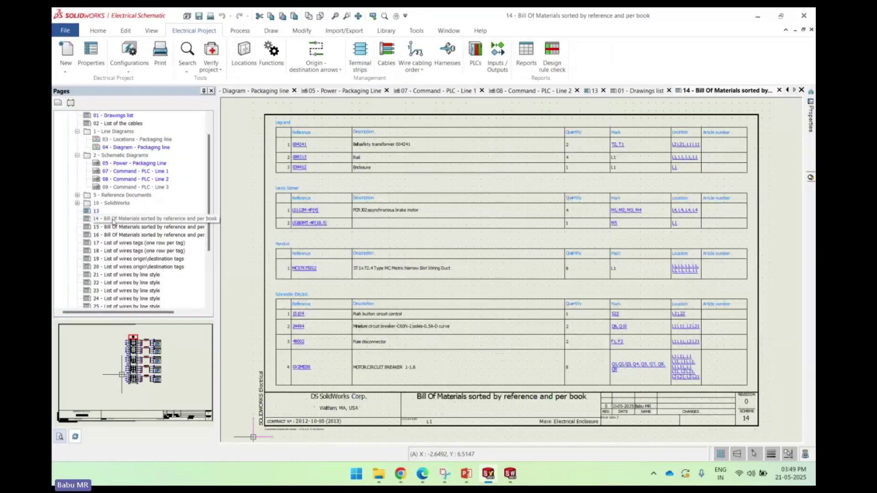
{"action": "scroll", "coordinate": [328, 135], "scroll_direction": "up", "scroll_amount": 2}
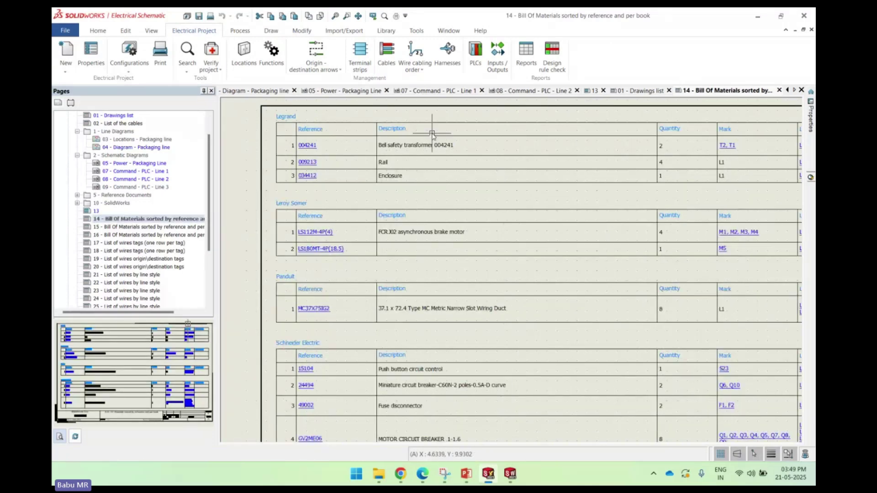
{"action": "scroll", "coordinate": [432, 135], "scroll_direction": "up", "scroll_amount": 1}
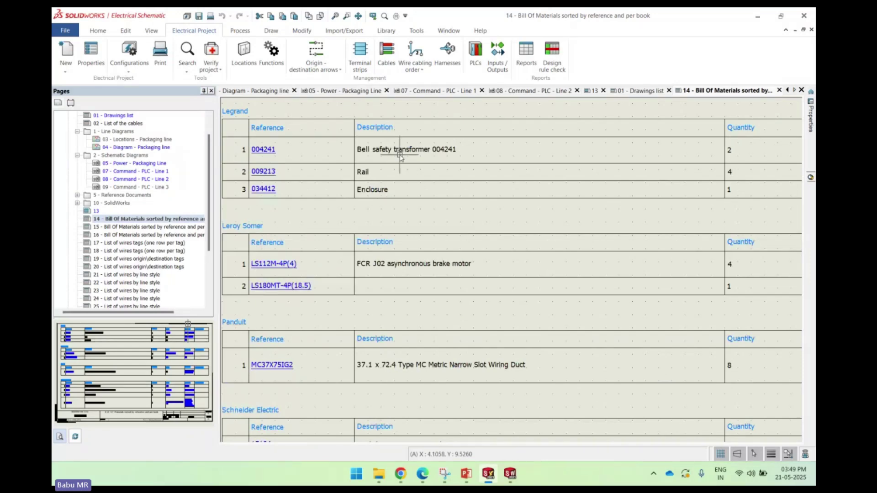
{"action": "scroll", "coordinate": [400, 155], "scroll_direction": "down", "scroll_amount": 3}
{"action": "scroll", "coordinate": [656, 142], "scroll_direction": "up", "scroll_amount": 2}
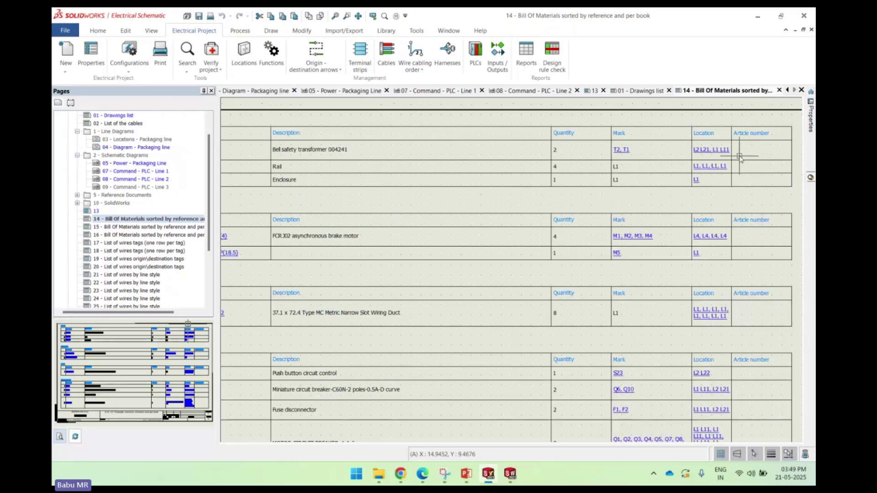
{"action": "scroll", "coordinate": [740, 157], "scroll_direction": "down", "scroll_amount": 2}
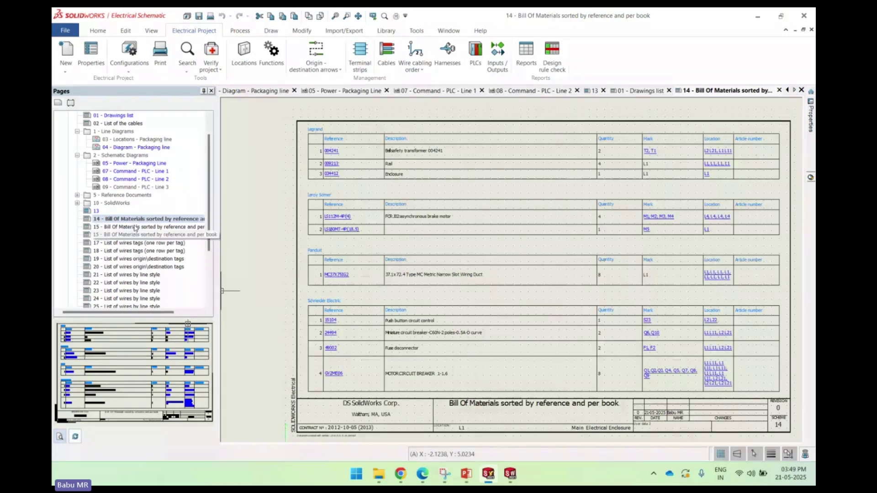
Step: Open drawing 17, List of wires tags (one row per tag), and review its columns of wire marks and title block
{"action": "double_click", "coordinate": [127, 246]}
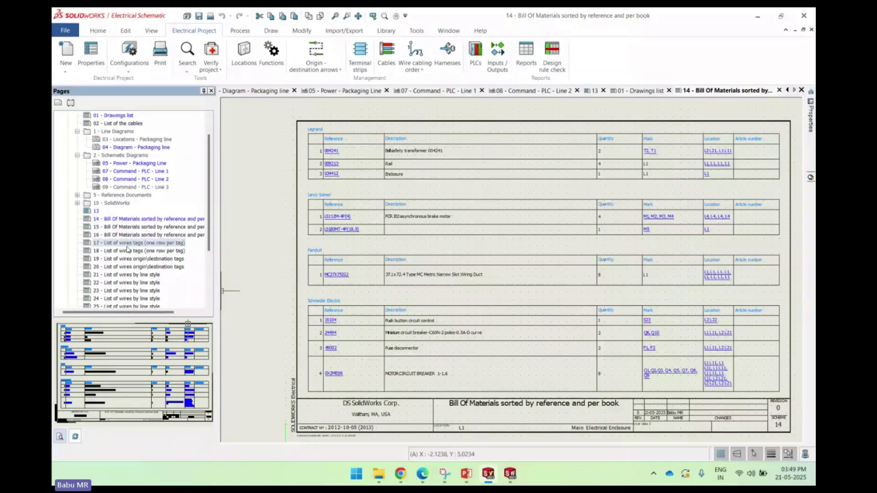
{"action": "scroll", "coordinate": [319, 153], "scroll_direction": "up", "scroll_amount": 3}
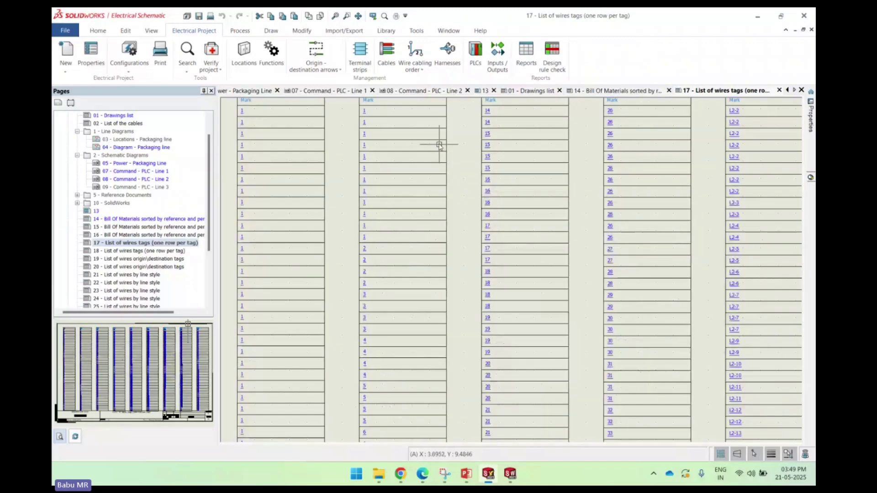
{"action": "scroll", "coordinate": [439, 145], "scroll_direction": "down", "scroll_amount": 2}
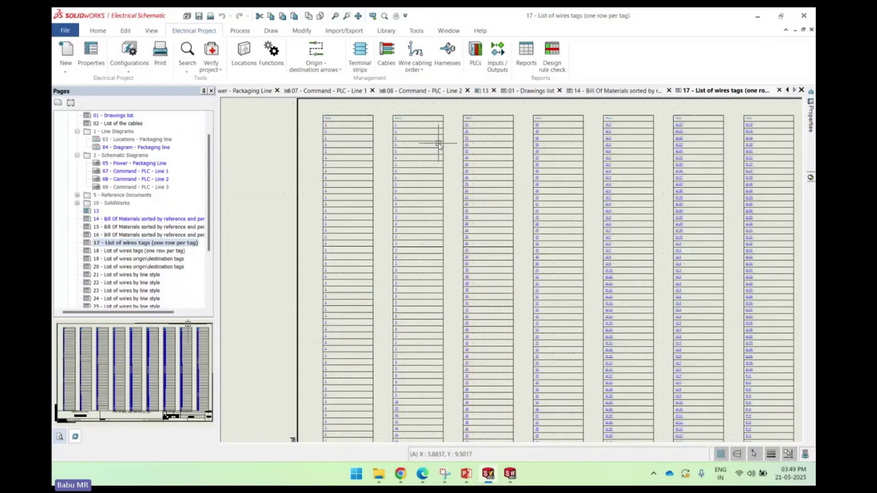
{"action": "scroll", "coordinate": [439, 145], "scroll_direction": "down", "scroll_amount": 1}
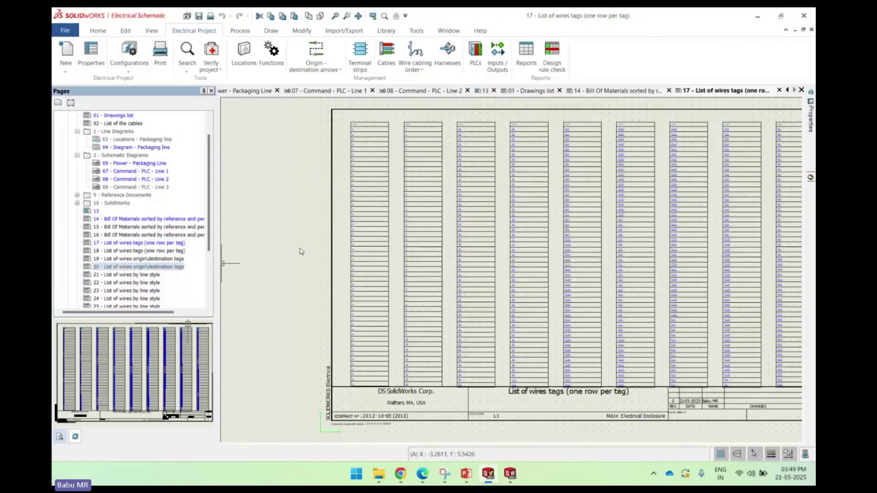
Step: Open drawing 20, List of wires origin\destination tags, and review the origin and destination component marks of the wires
{"action": "scroll", "coordinate": [283, 145], "scroll_direction": "up", "scroll_amount": 1}
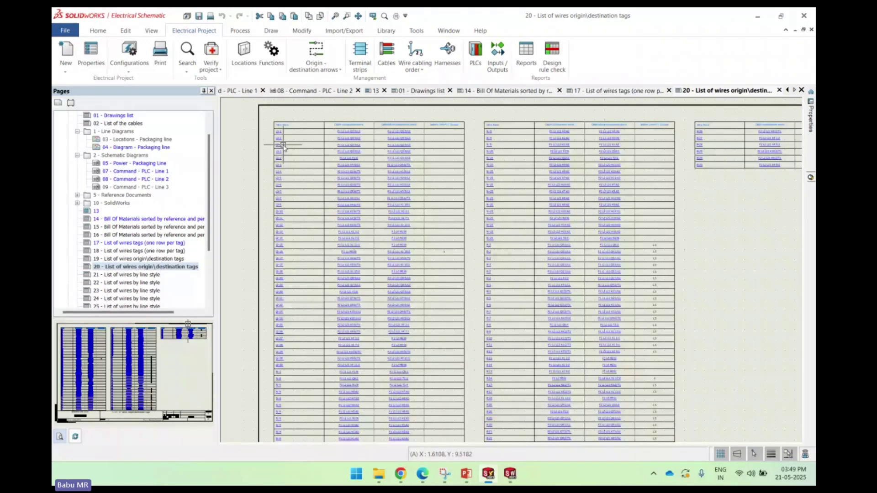
{"action": "scroll", "coordinate": [475, 125], "scroll_direction": "up", "scroll_amount": 5}
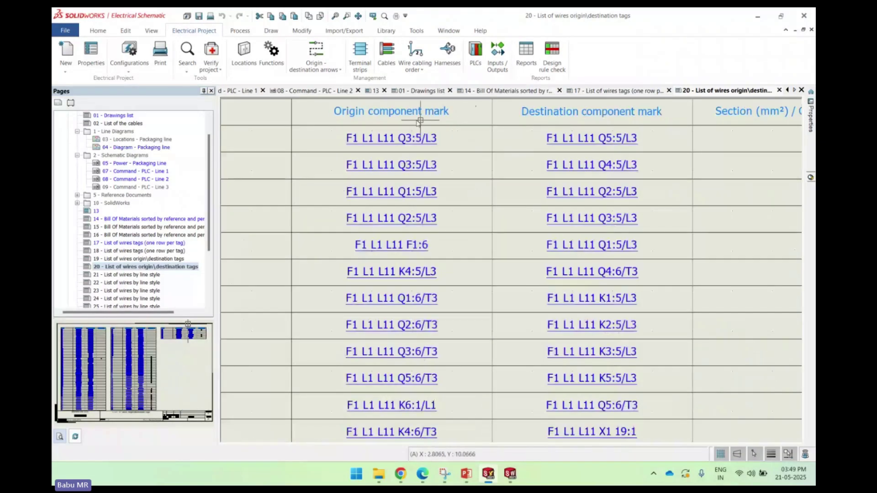
{"action": "scroll", "coordinate": [415, 122], "scroll_direction": "up", "scroll_amount": 2}
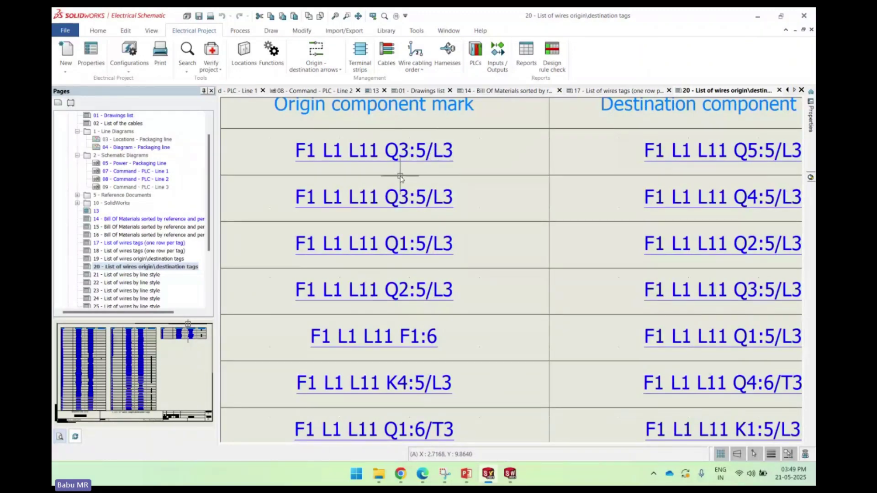
{"action": "scroll", "coordinate": [400, 178], "scroll_direction": "down", "scroll_amount": 2}
{"action": "scroll", "coordinate": [625, 166], "scroll_direction": "up", "scroll_amount": 2}
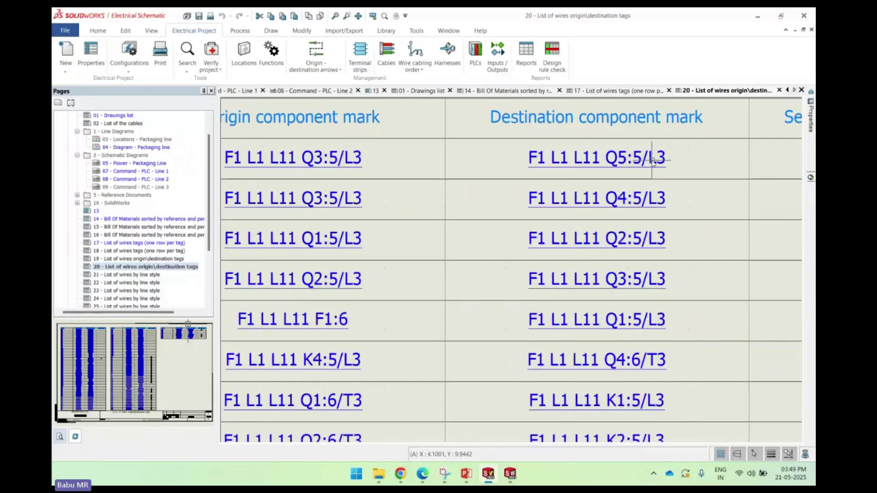
{"action": "scroll", "coordinate": [652, 160], "scroll_direction": "down", "scroll_amount": 3}
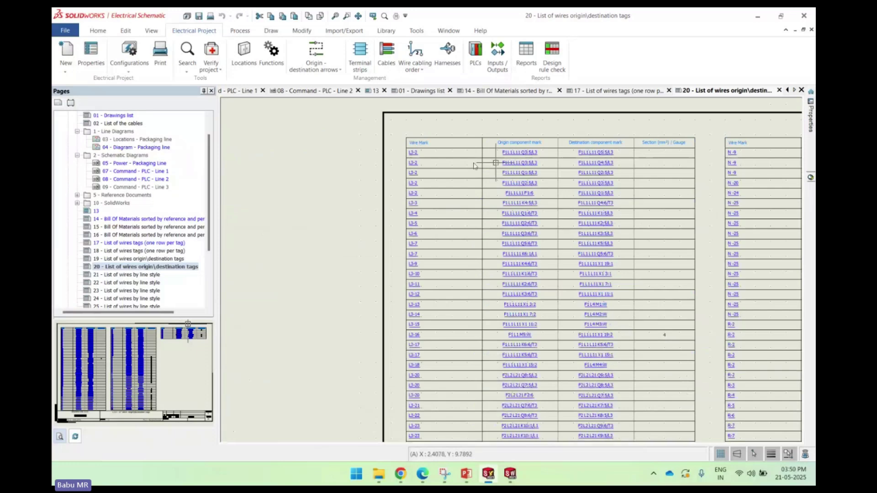
Step: Open drawing 21, List of wires by line style, and review the origins, destinations, lengths and color codes for 24V-2303
{"action": "scroll", "coordinate": [131, 224], "scroll_direction": "down", "scroll_amount": 2}
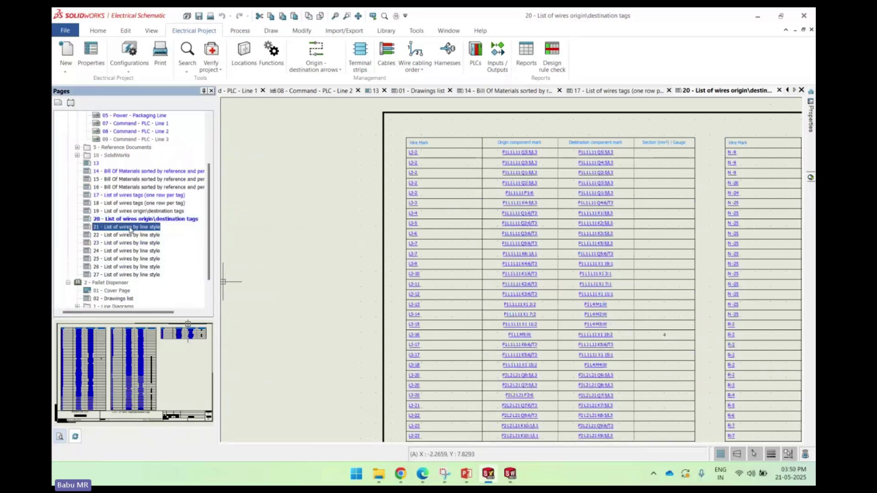
{"action": "double_click", "coordinate": [131, 228]}
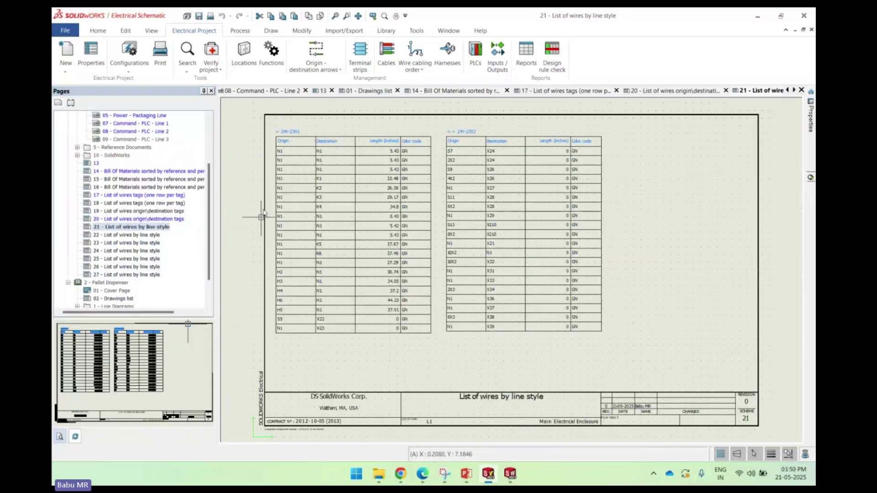
{"action": "scroll", "coordinate": [261, 154], "scroll_direction": "up", "scroll_amount": 1}
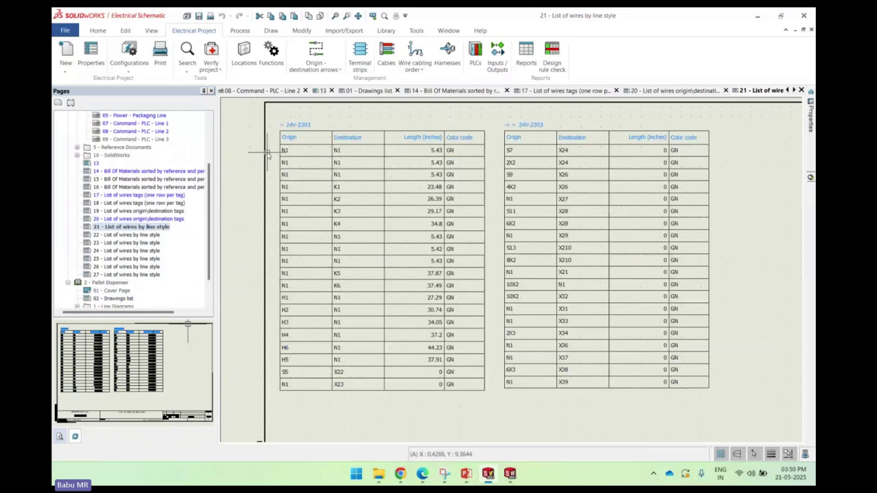
{"action": "scroll", "coordinate": [268, 155], "scroll_direction": "up", "scroll_amount": 1}
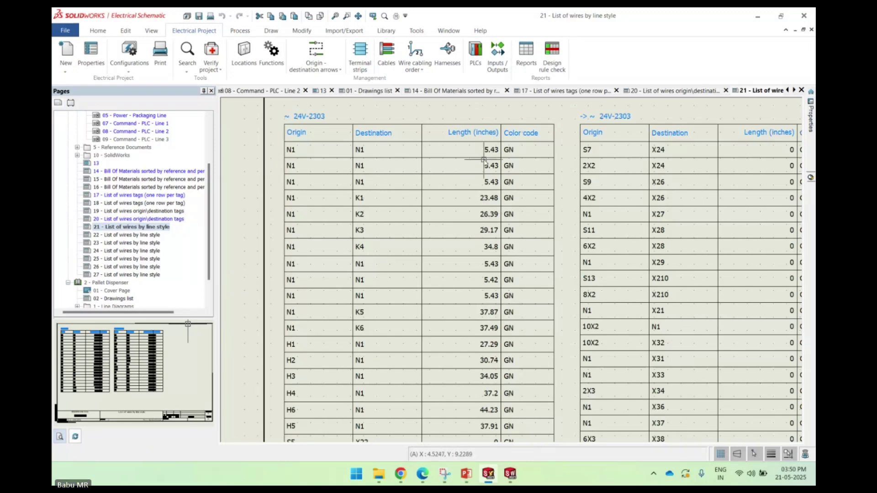
{"action": "scroll", "coordinate": [483, 159], "scroll_direction": "down", "scroll_amount": 2}
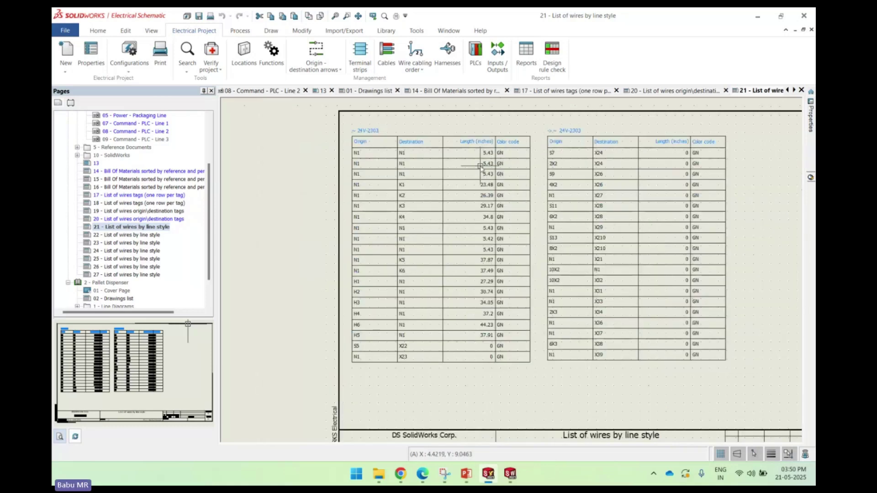
{"action": "scroll", "coordinate": [480, 165], "scroll_direction": "up", "scroll_amount": 1}
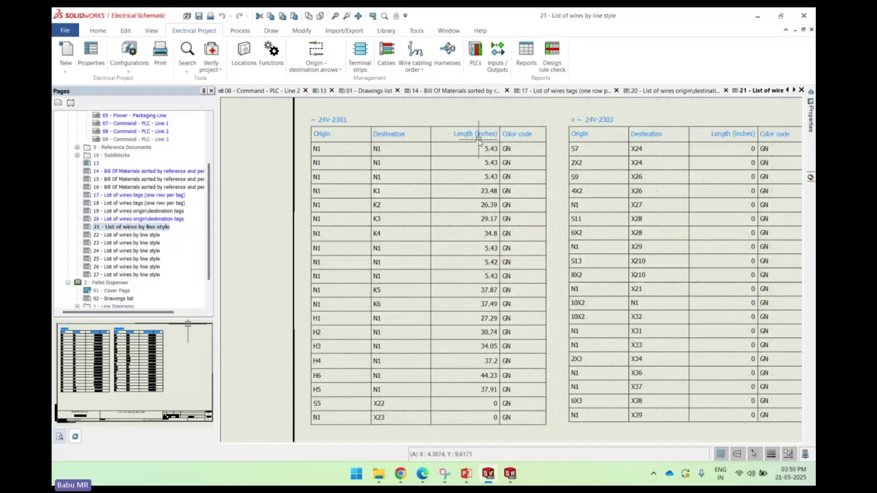
Step: Open drawing 22, List of wires by line style, and examine the wire lengths and the total for each line style
{"action": "left_click", "coordinate": [128, 235]}
{"action": "double_click", "coordinate": [128, 238]}
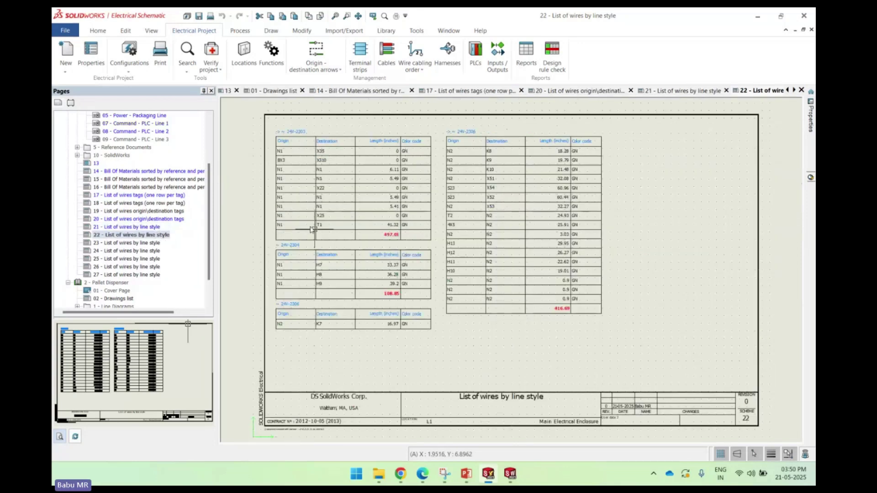
{"action": "scroll", "coordinate": [312, 229], "scroll_direction": "up", "scroll_amount": 3}
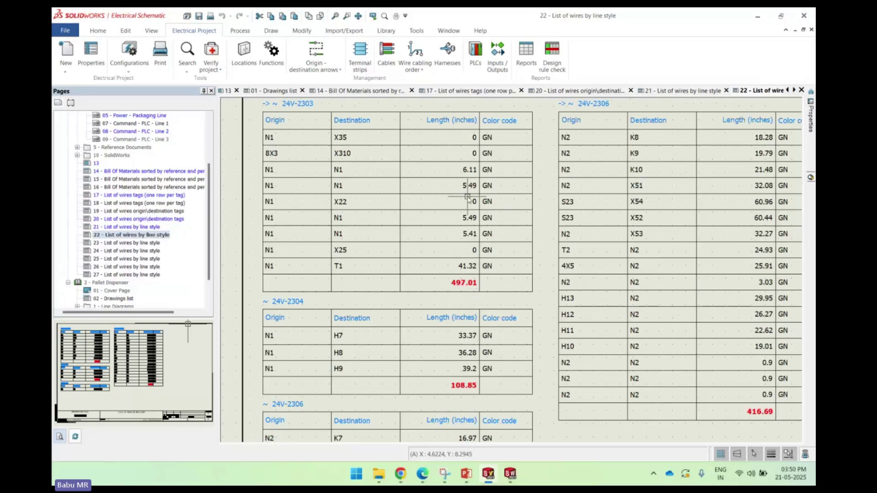
{"action": "scroll", "coordinate": [467, 197], "scroll_direction": "down", "scroll_amount": 2}
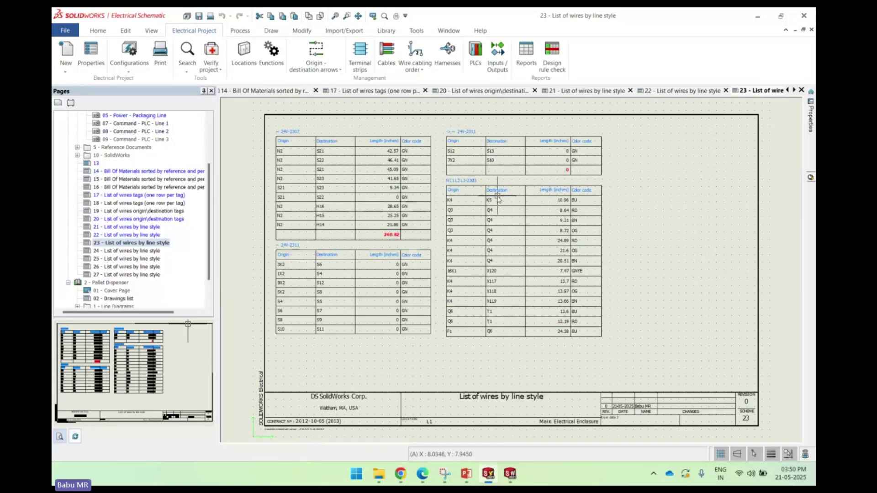
Step: Add the Voltage Drop in cables rule to the project's design rule checks, review its result for book 1 and close the management window
{"action": "left_click", "coordinate": [552, 49]}
{"action": "left_click", "coordinate": [71, 42]}
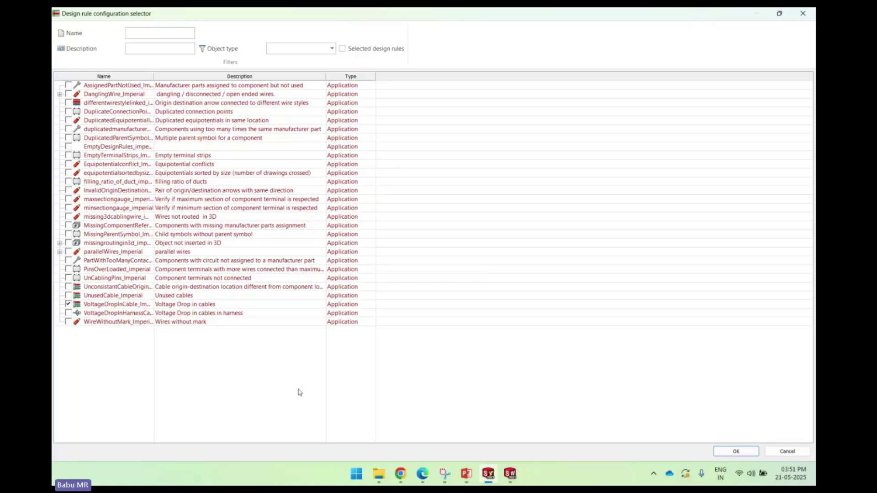
{"action": "left_click", "coordinate": [734, 451]}
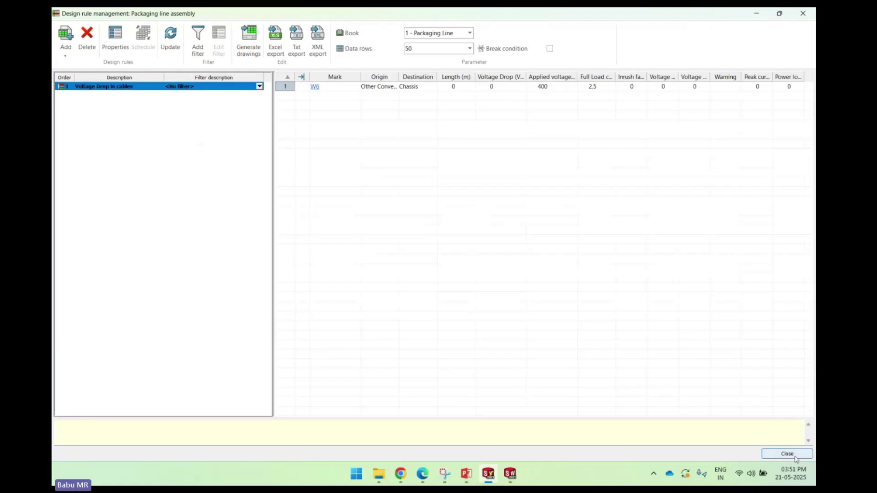
{"action": "left_click", "coordinate": [794, 457]}
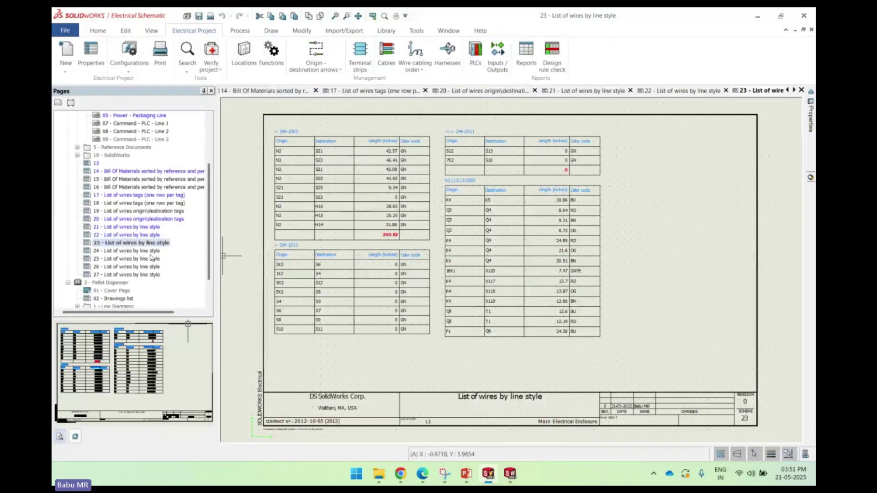
Step: Show the project's component tree and expand L1 - Main Electrical Enclosure and L11 - Chassis to examine their components
{"action": "scroll", "coordinate": [97, 142], "scroll_direction": "up", "scroll_amount": 3}
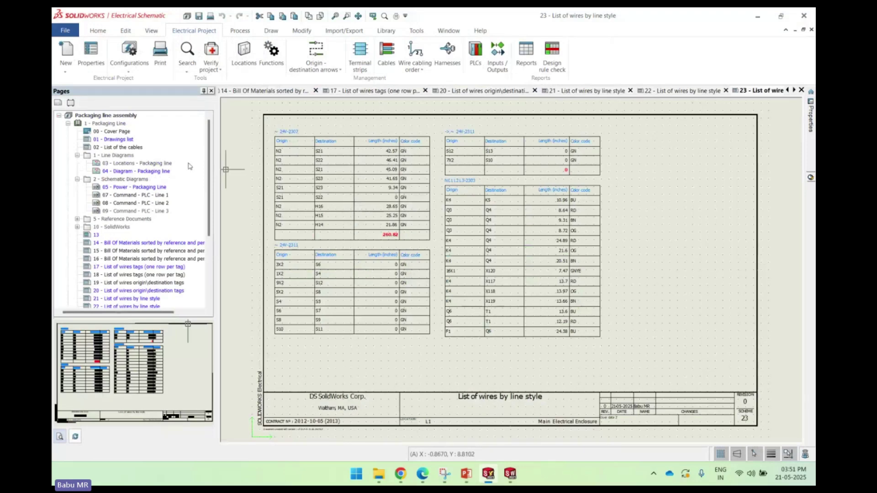
{"action": "left_click", "coordinate": [72, 105]}
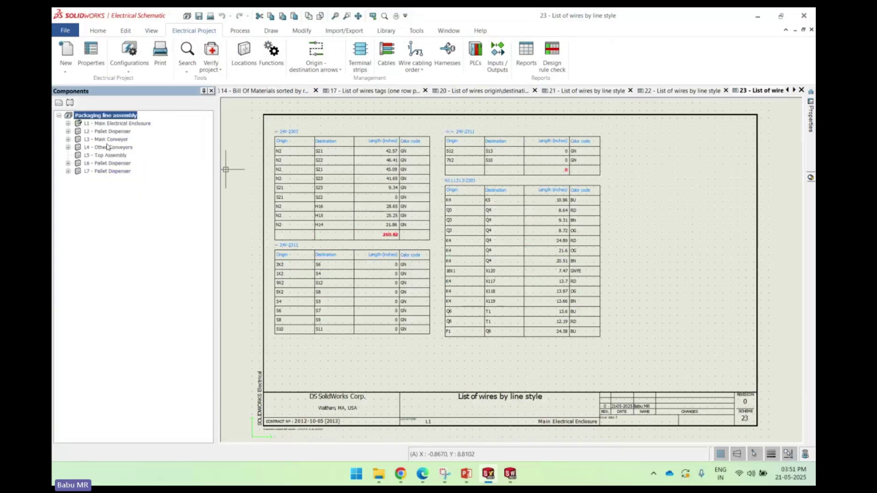
{"action": "left_click", "coordinate": [68, 124]}
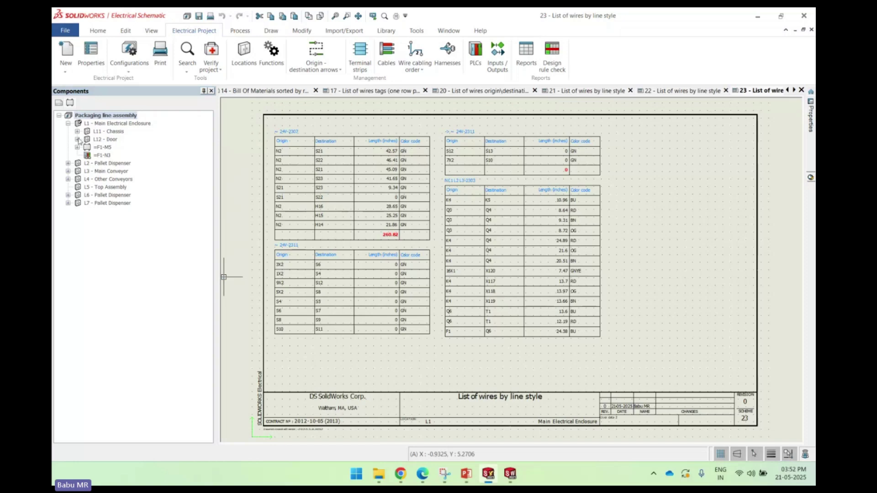
{"action": "left_click", "coordinate": [77, 131]}
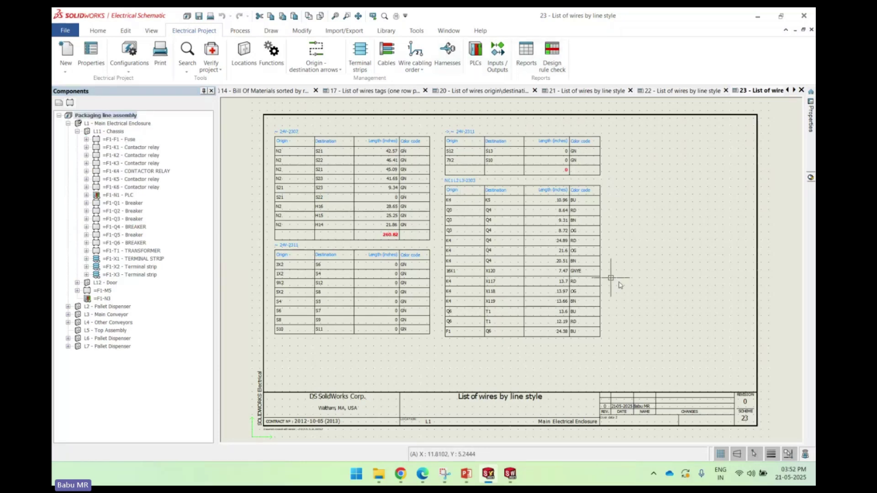
Step: Return to drawing 14, Bill Of Materials sorted by reference and per book
{"action": "scroll", "coordinate": [665, 245], "scroll_direction": "up", "scroll_amount": 1}
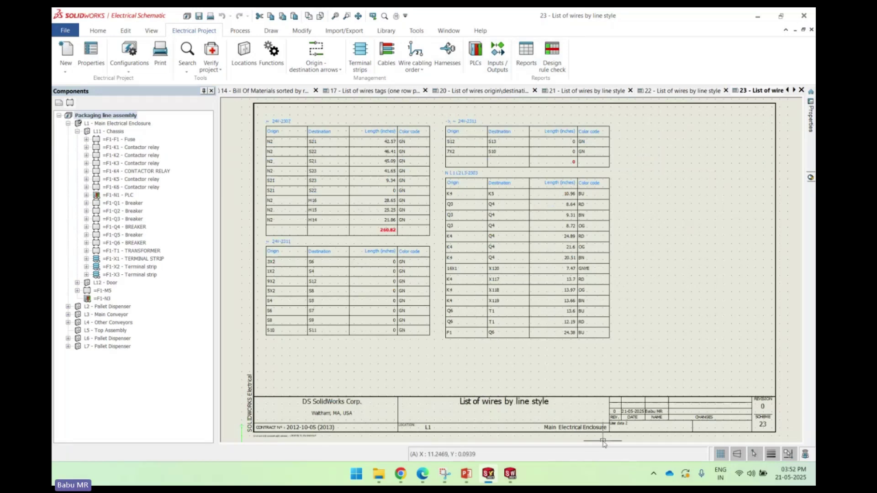
{"action": "left_click", "coordinate": [259, 90]}
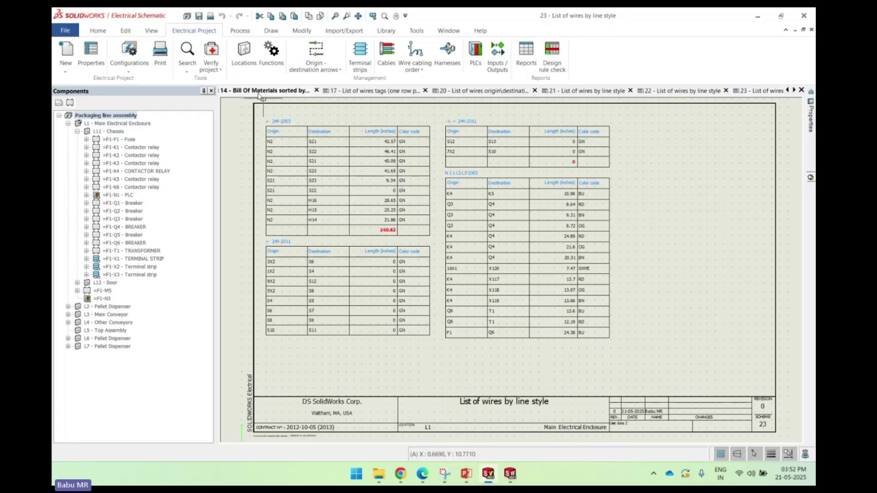